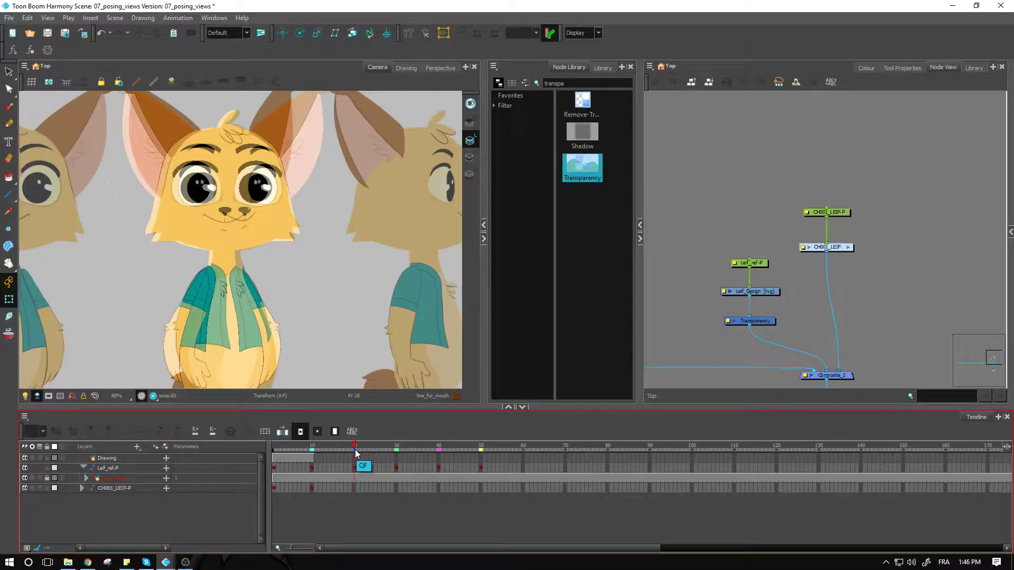
# Set the Transparency node under the Leif_Design reference drawing to 50.
pyautogui.click(876, 289)
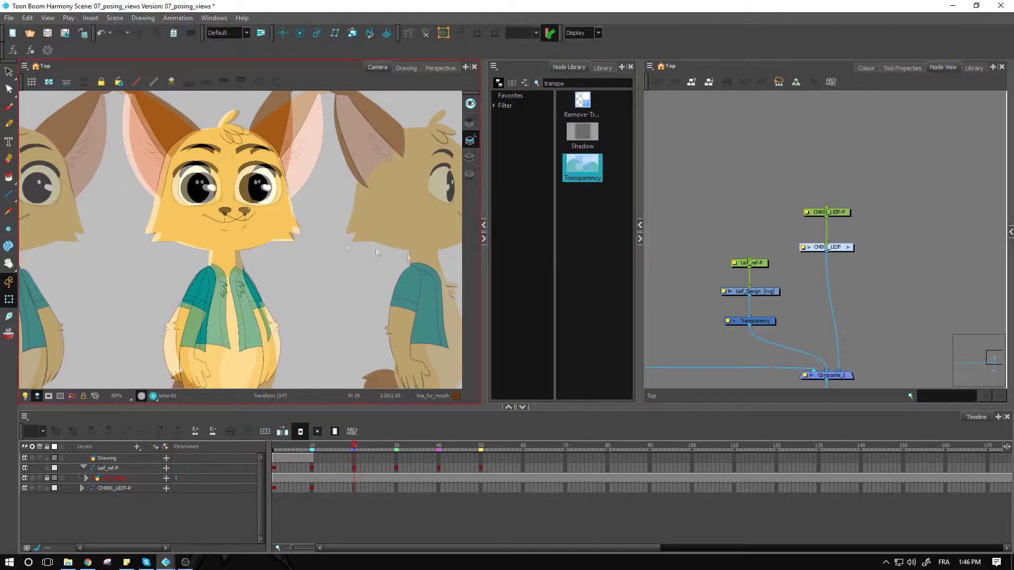
pyautogui.doubleClick(760, 320)
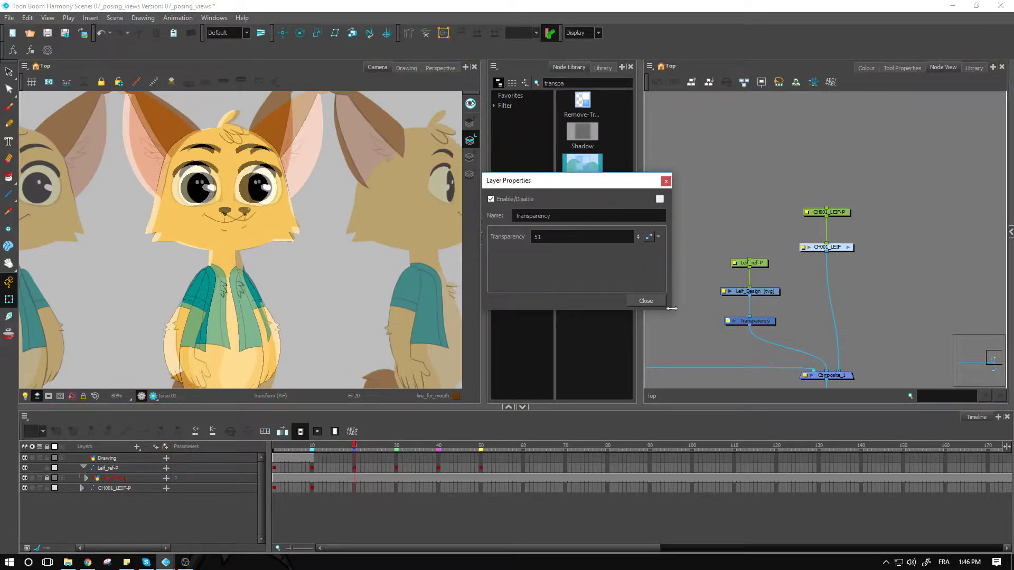
pyautogui.moveTo(672, 308); pyautogui.dragTo(618, 316)
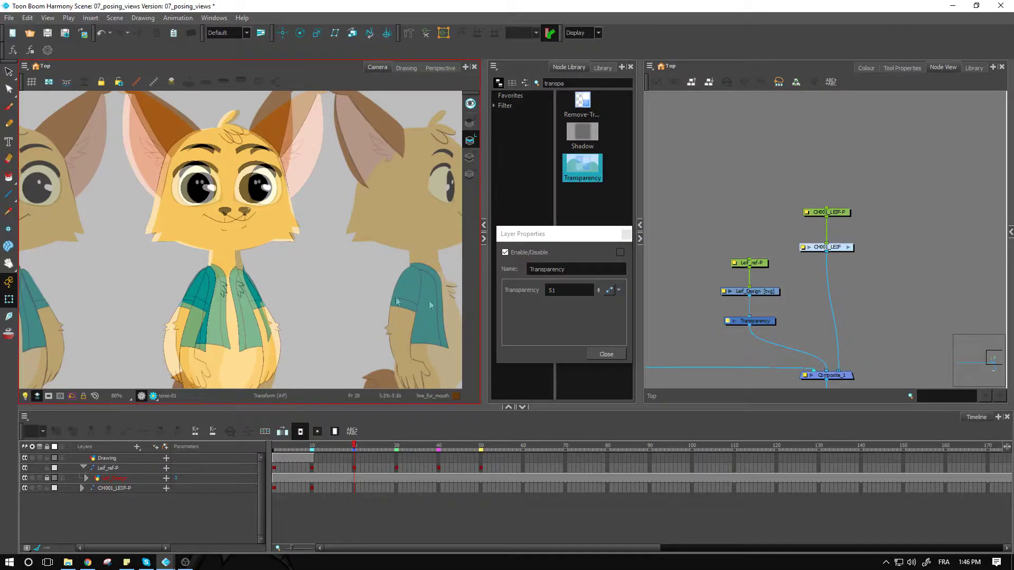
pyautogui.click(599, 291)
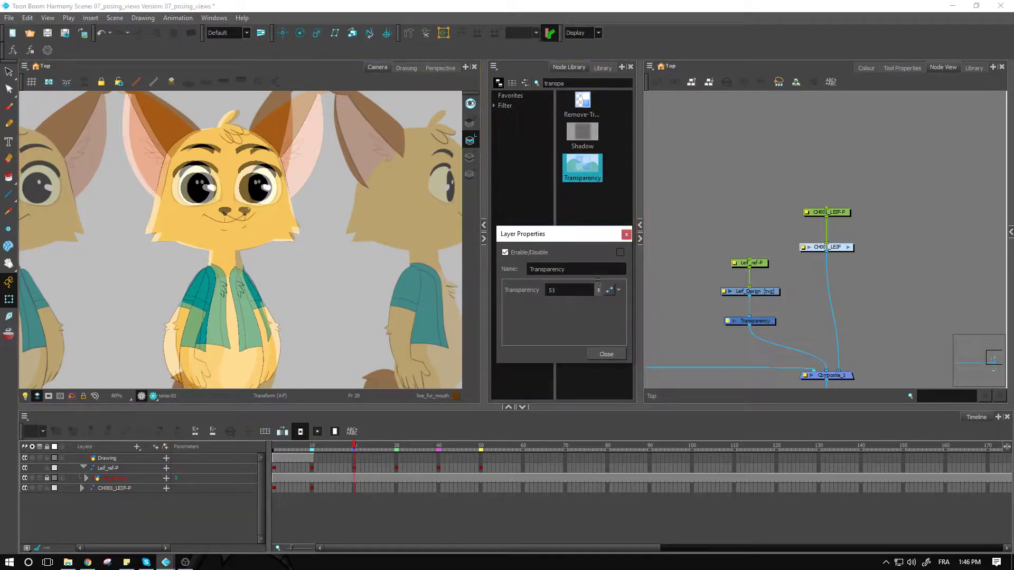
pyautogui.moveTo(600, 255); pyautogui.dragTo(606, 341)
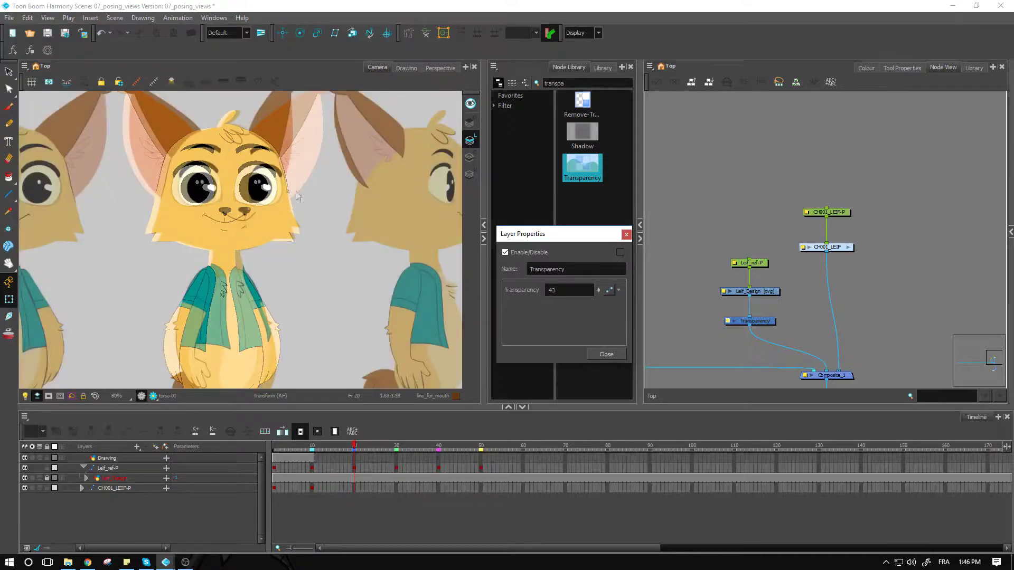
pyautogui.moveTo(578, 303); pyautogui.dragTo(597, 290)
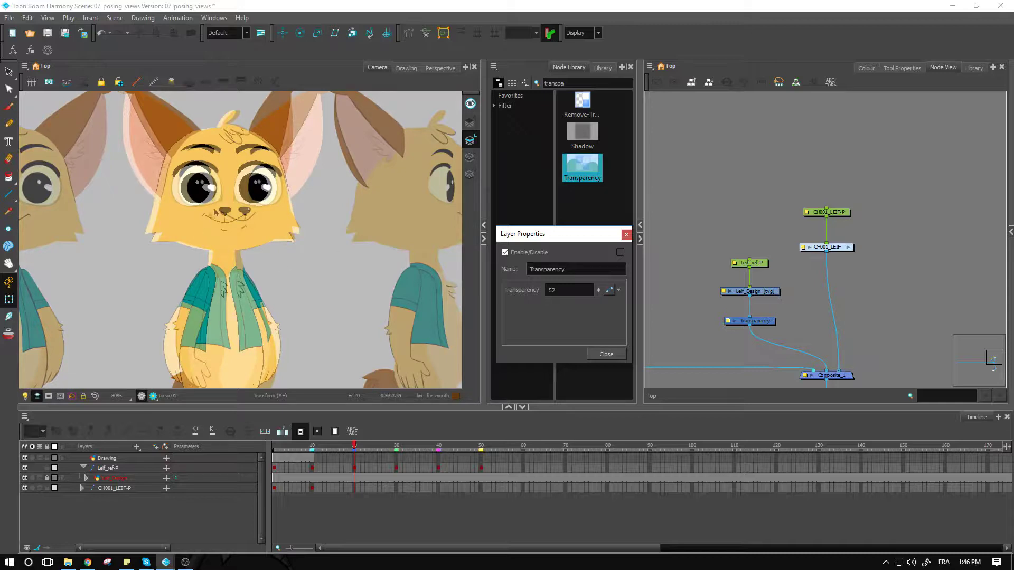
pyautogui.doubleClick(552, 291)
pyautogui.press('Return')
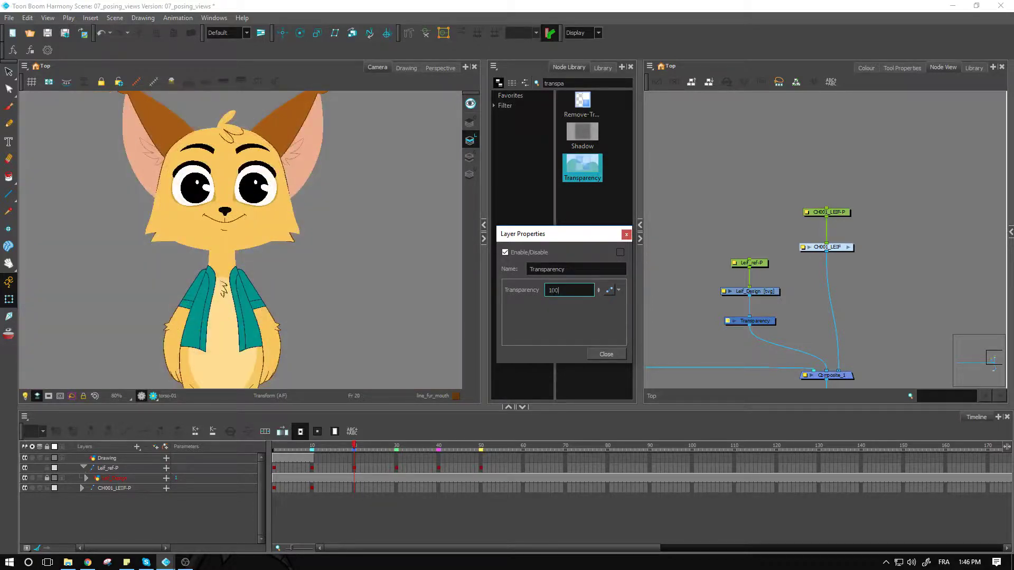
pyautogui.write('50')
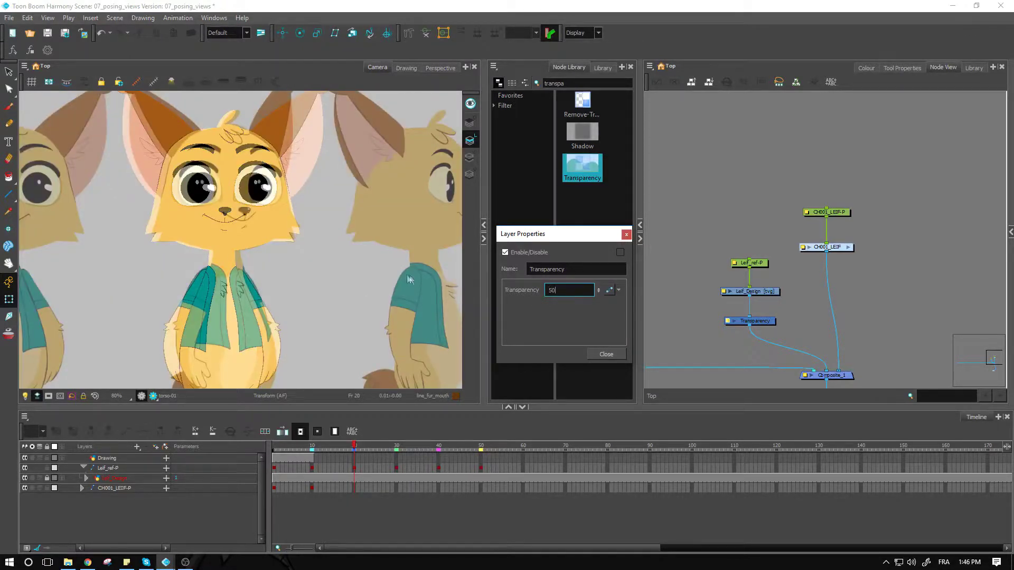
# Examine how the rig's head and ears line up with the semi-transparent reference and its neighbouring view at frame 20.
pyautogui.click(315, 191)
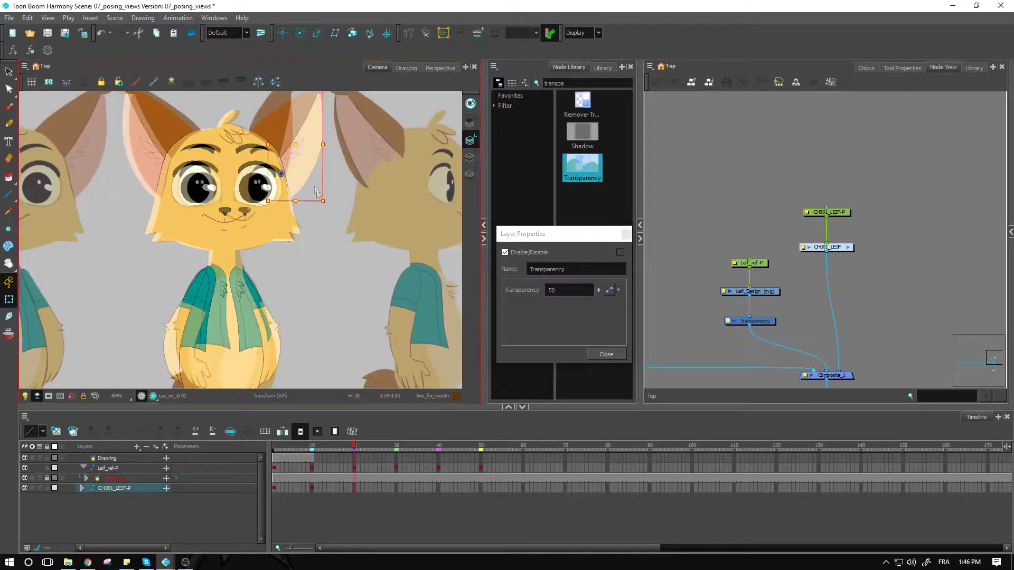
pyautogui.click(328, 236)
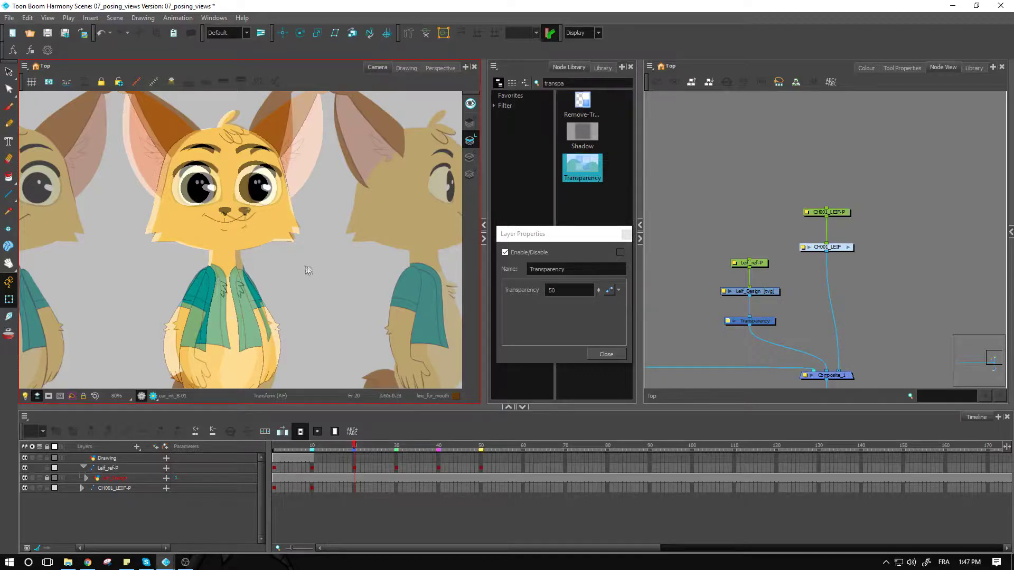
pyautogui.moveTo(395, 258); pyautogui.dragTo(315, 276)
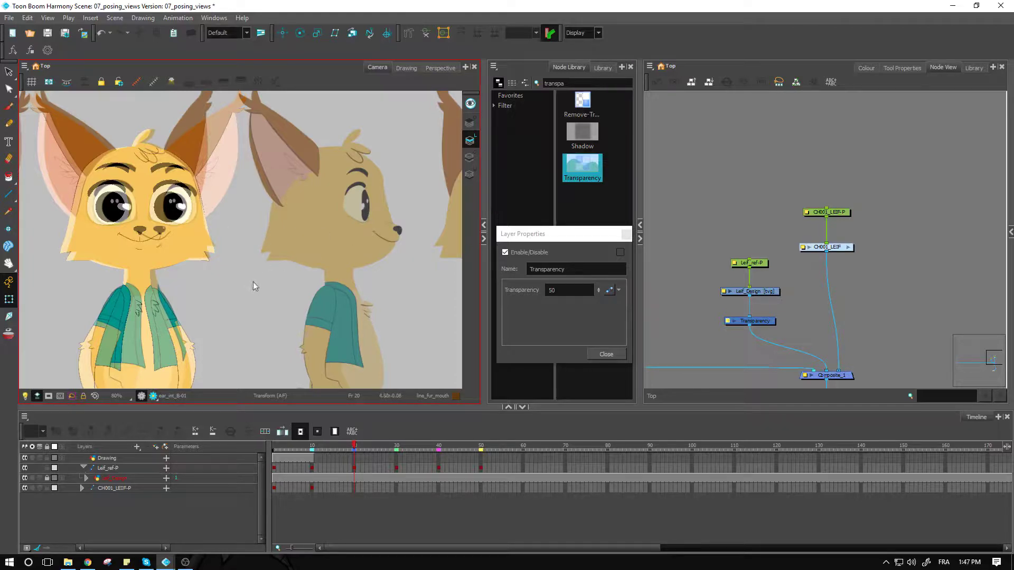
pyautogui.moveTo(219, 286); pyautogui.dragTo(333, 306)
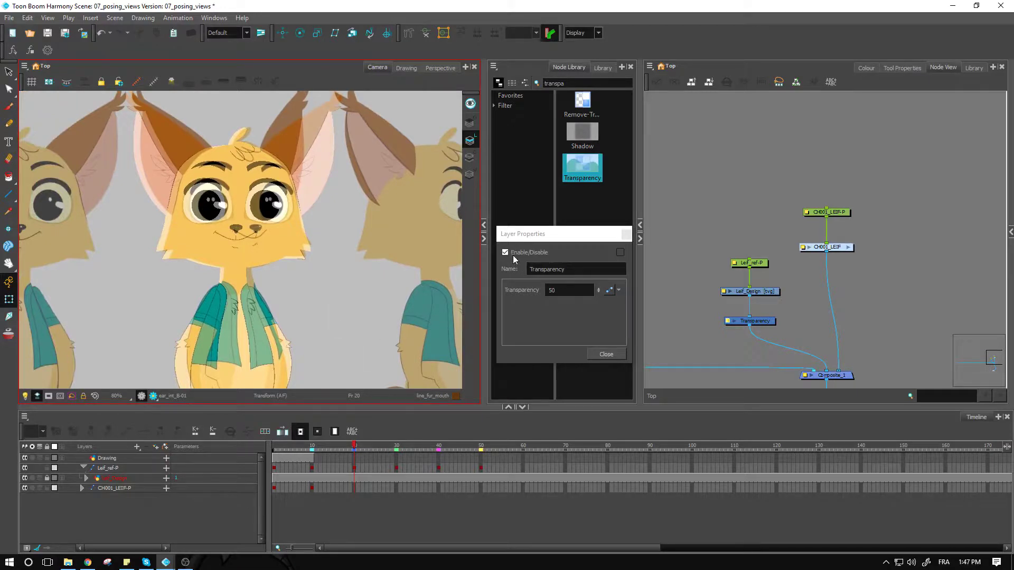
pyautogui.click(758, 265)
pyautogui.click(291, 198)
pyautogui.moveTo(242, 227); pyautogui.dragTo(257, 270)
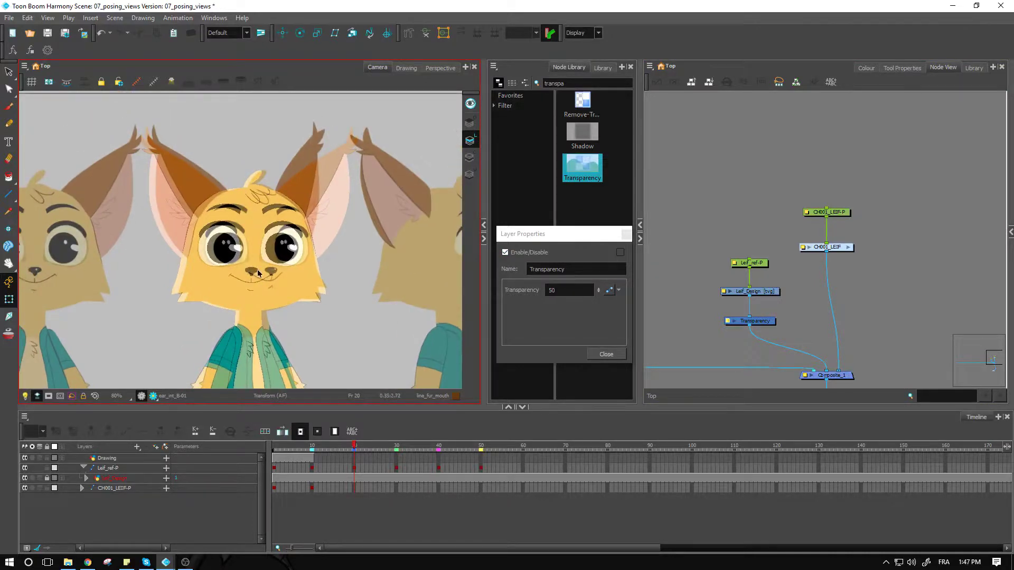
# Select the rig's pupil and climb its parent hierarchy to the peg controlling the eyes, eyebrows, nose and mouth.
pyautogui.scroll(1, 258, 273)
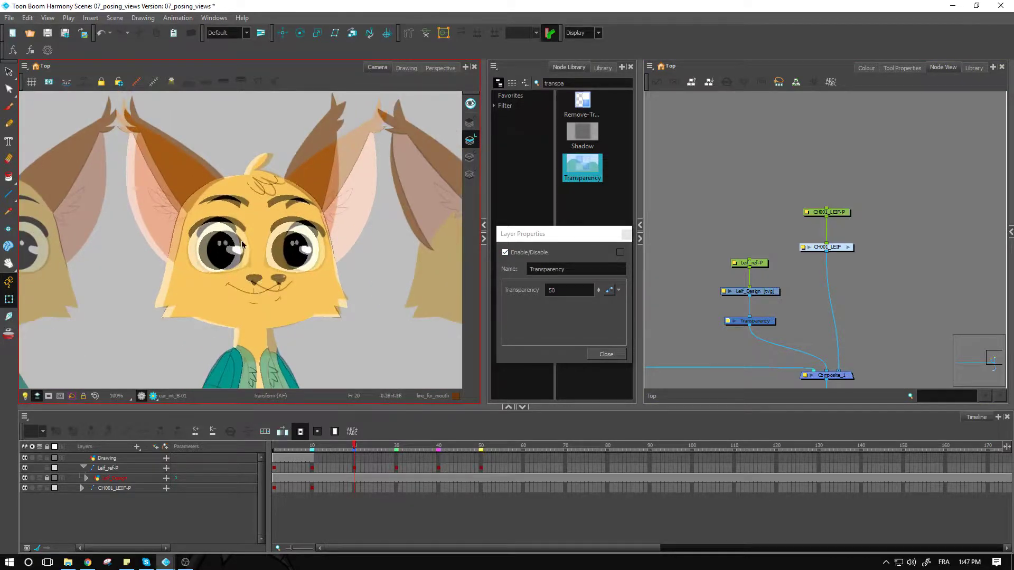
pyautogui.scroll(1, 242, 243)
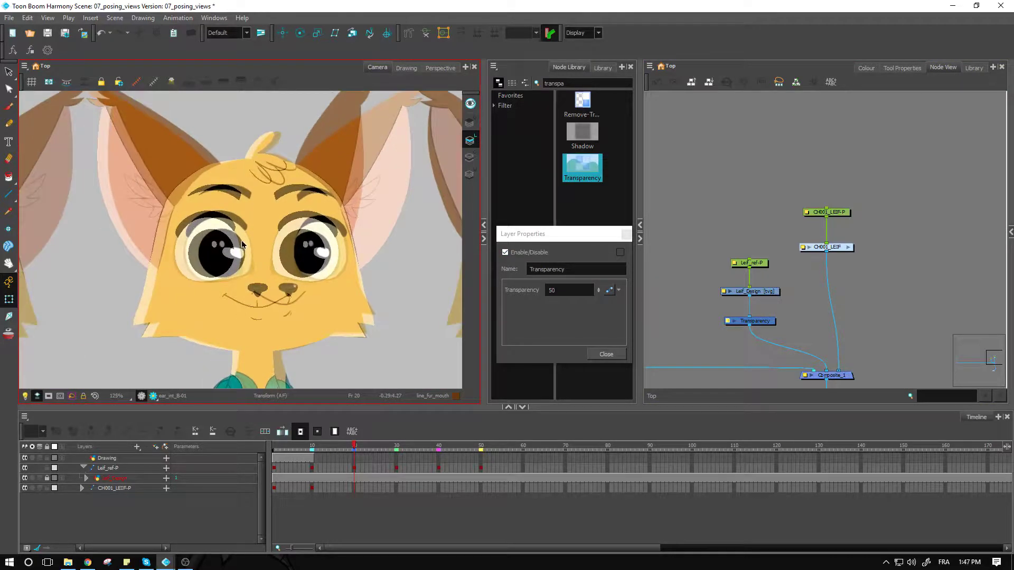
pyautogui.click(242, 244)
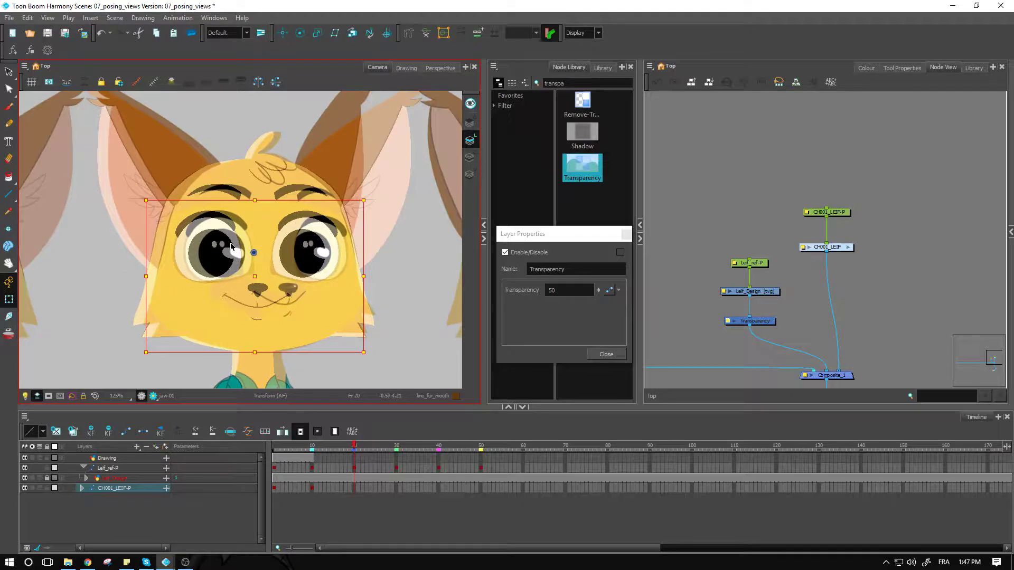
pyautogui.click(231, 247)
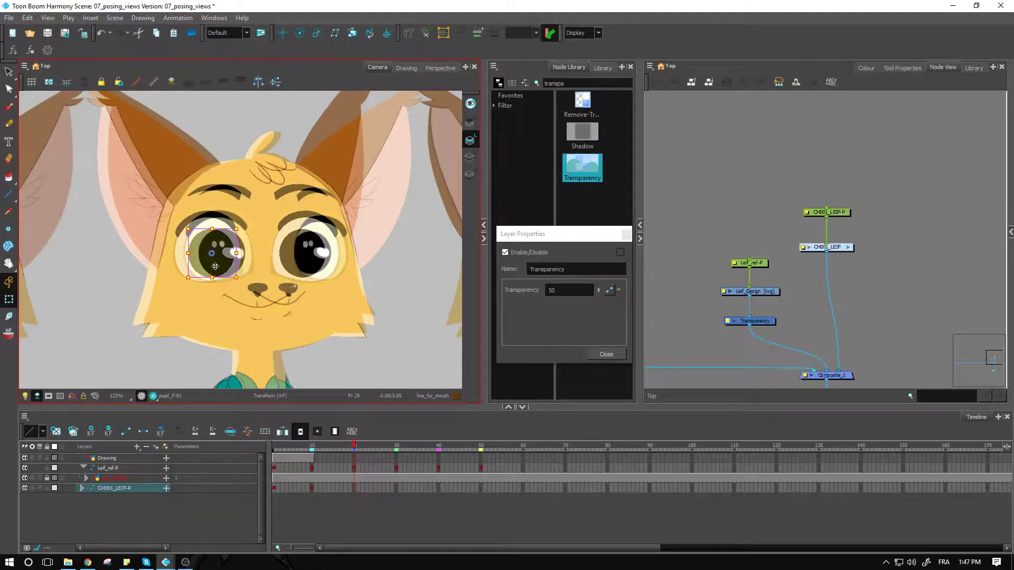
pyautogui.press('b')
pyautogui.press('b')
pyautogui.press('b')
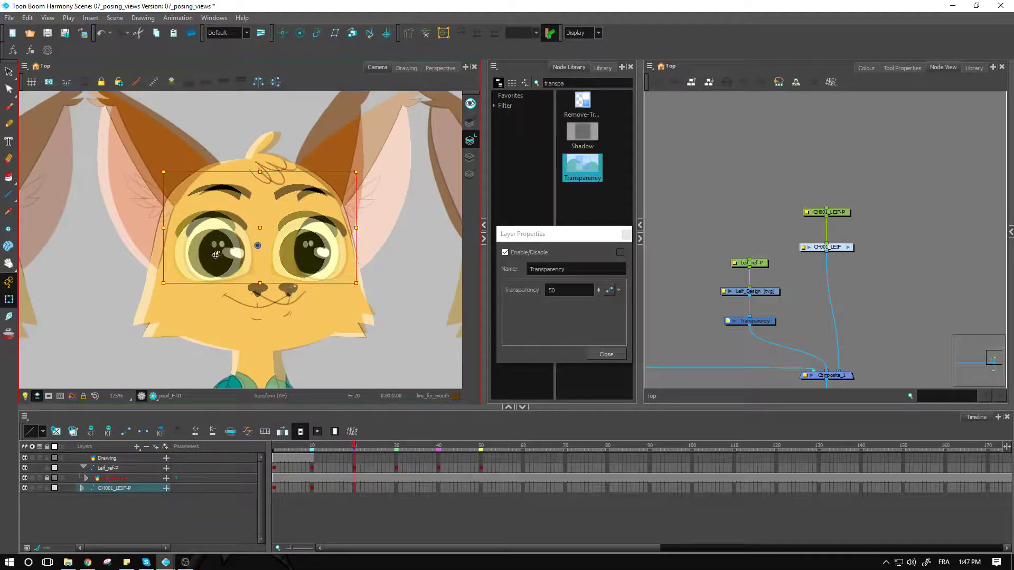
pyautogui.click(214, 263)
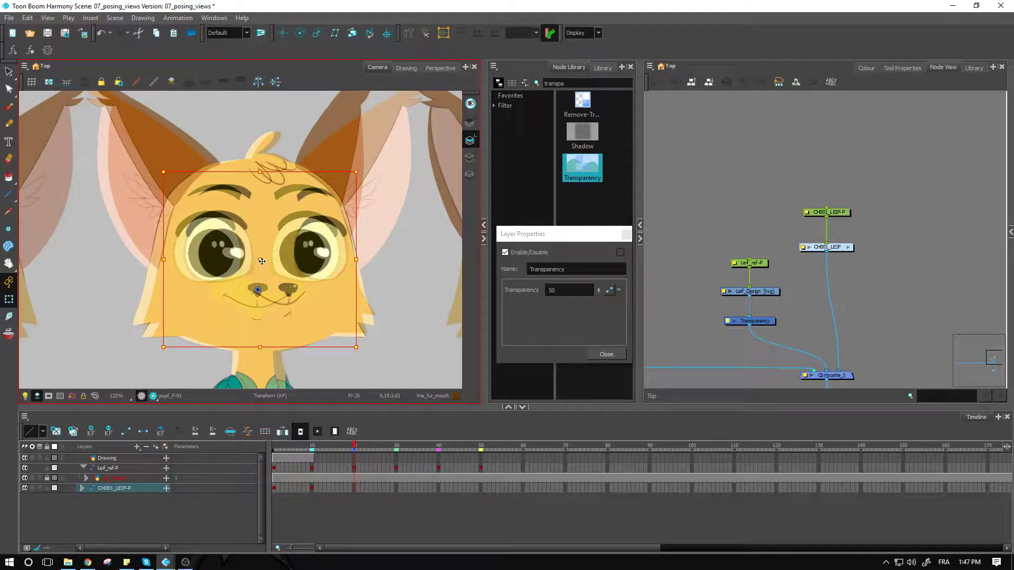
# Locate the selected face peg inside the head_gr node network, above the MOUTH backdrop.
pyautogui.click(847, 247)
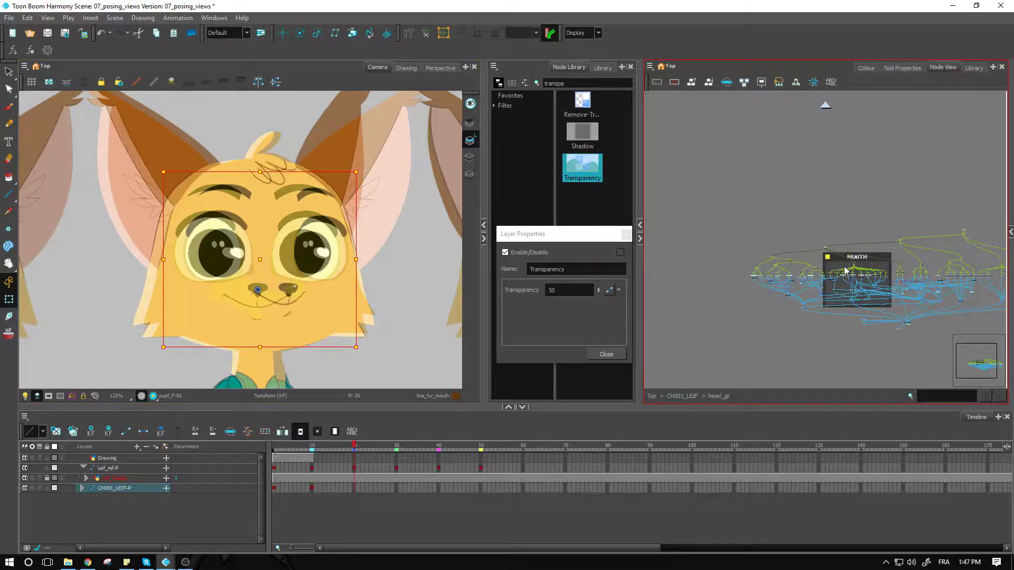
pyautogui.scroll(5, 874, 296)
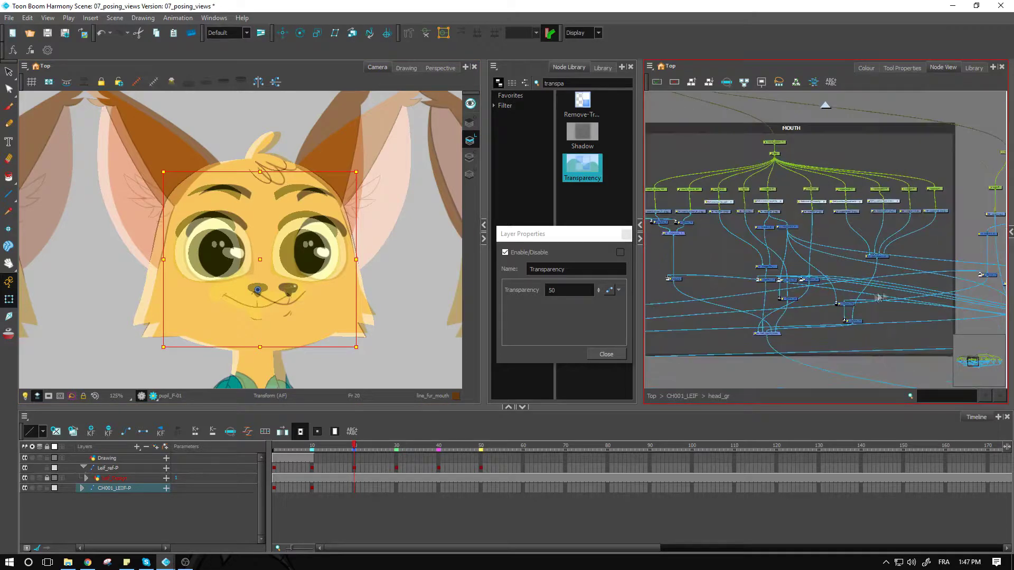
pyautogui.moveTo(874, 296); pyautogui.dragTo(797, 315)
pyautogui.scroll(5, 771, 251)
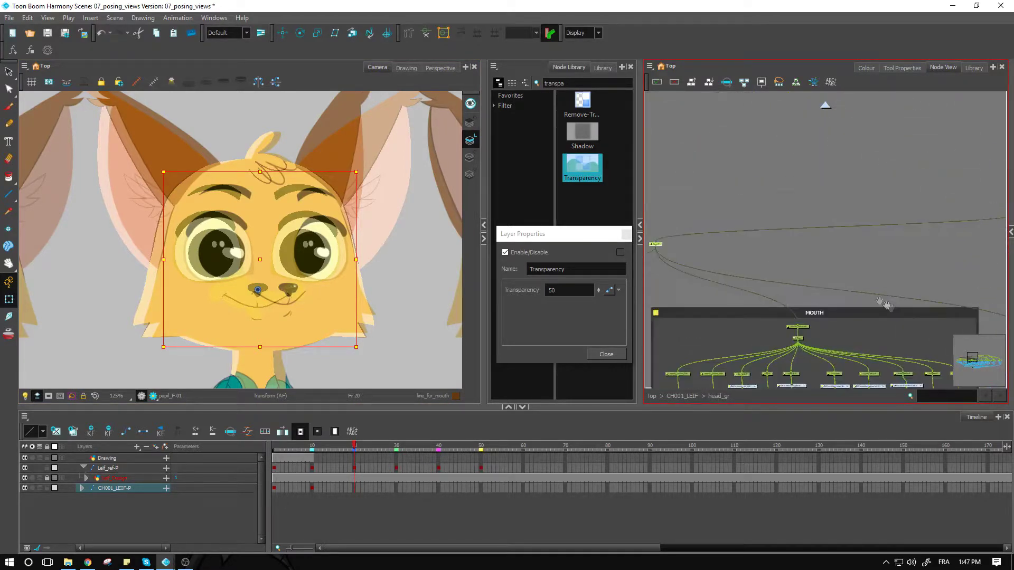
pyautogui.moveTo(685, 274); pyautogui.dragTo(867, 253)
pyautogui.scroll(2, 839, 311)
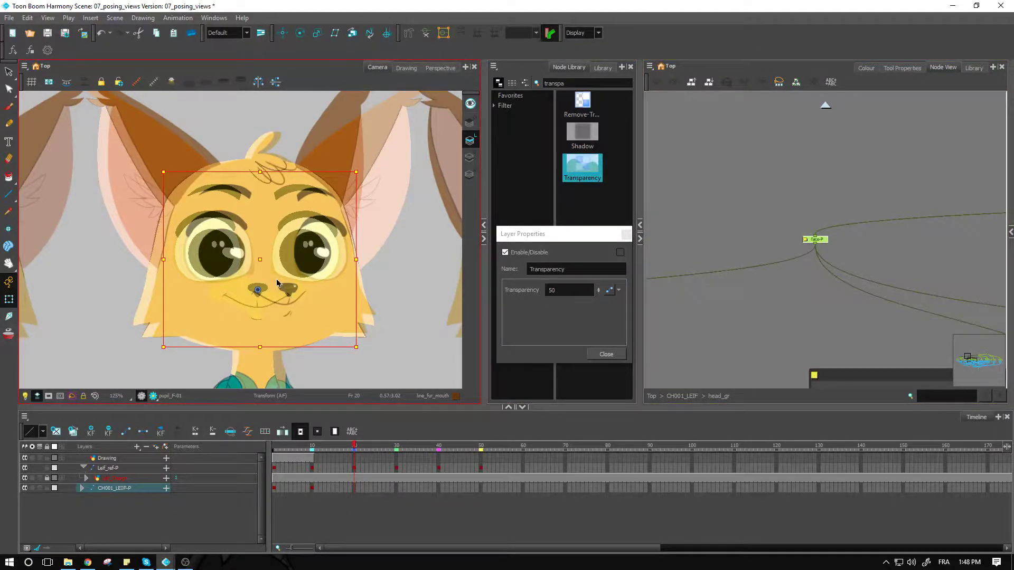
# Nudge the whole set of facial features sideways at frame 20 until the viewer's-left eye lines up with the reference.
pyautogui.press('Right')
pyautogui.press('Right')
pyautogui.press('Right')
pyautogui.press('Right')
pyautogui.press('Right')
pyautogui.press('Right')
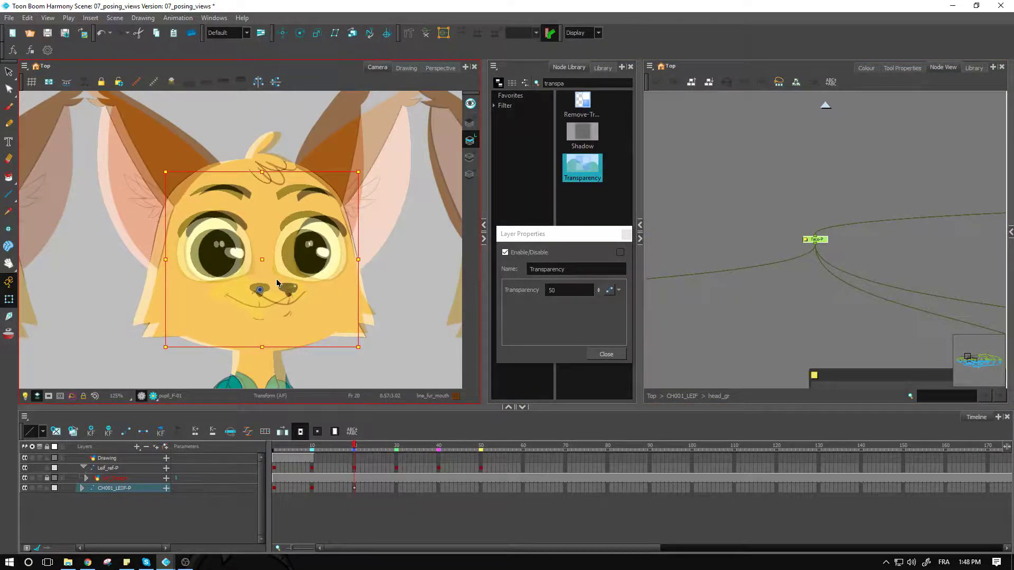
pyautogui.press('Right')
pyautogui.press('Right')
pyautogui.press('Right')
pyautogui.press('Right')
pyautogui.press('Right')
pyautogui.press('Right')
pyautogui.press('Right')
pyautogui.press('Right')
pyautogui.press('Right')
pyautogui.press('Right')
pyautogui.press('Right')
pyautogui.press('Right')
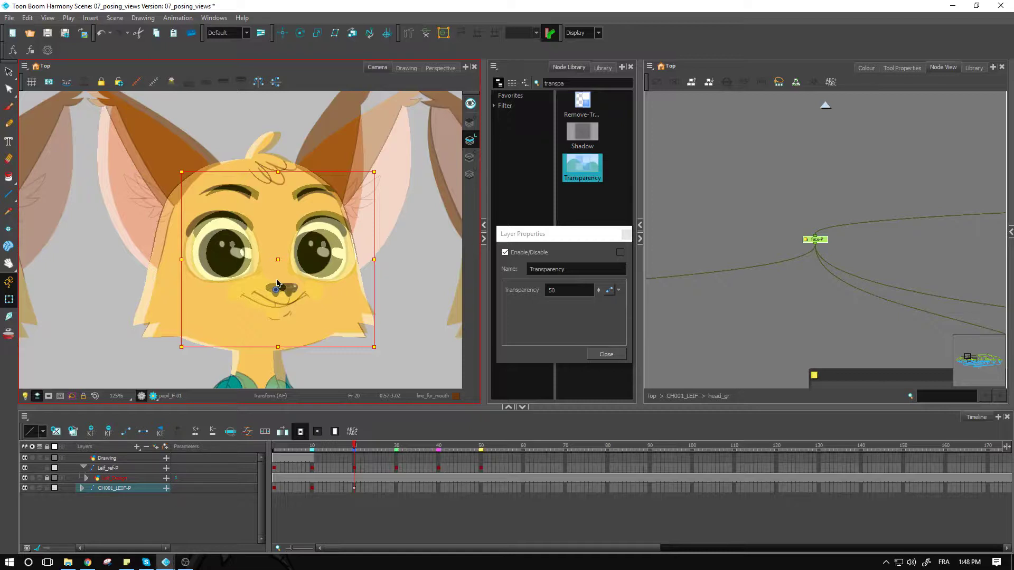
pyautogui.press('Left')
pyautogui.press('Left')
pyautogui.press('Left')
pyautogui.press('Left')
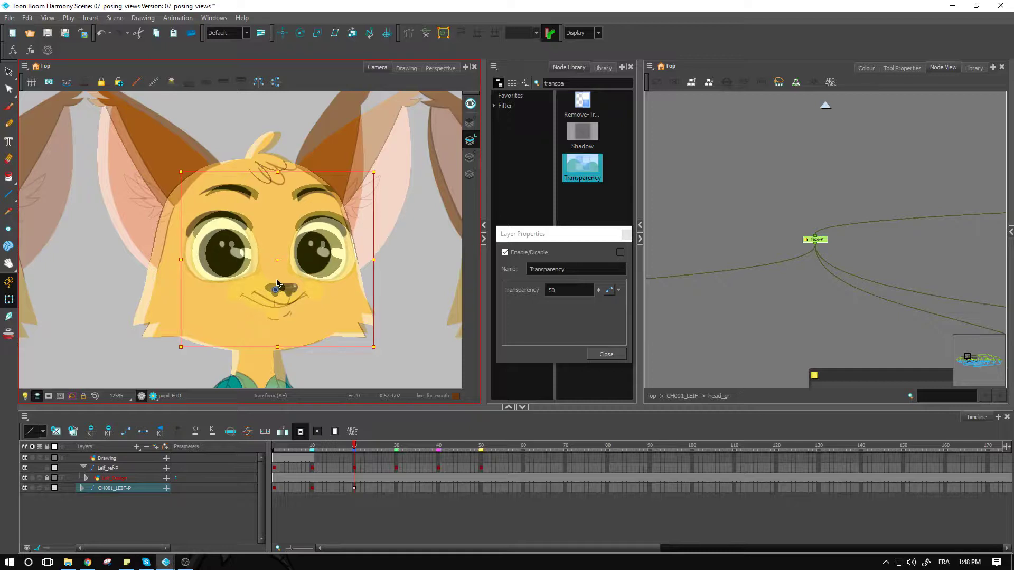
pyautogui.press('Left')
pyautogui.press('Left')
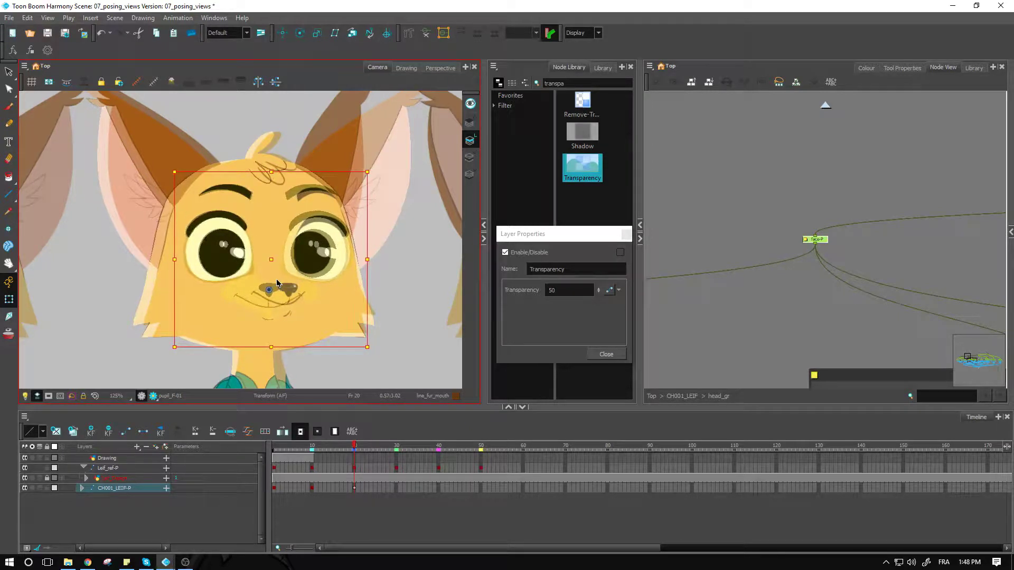
pyautogui.press('Right')
pyautogui.press('Right')
pyautogui.press('Left')
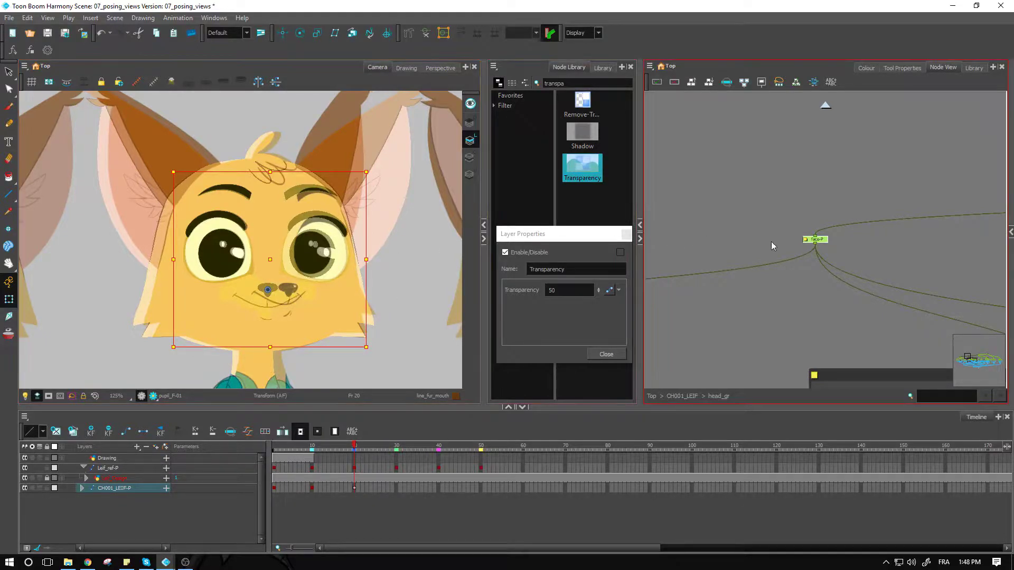
pyautogui.click(417, 285)
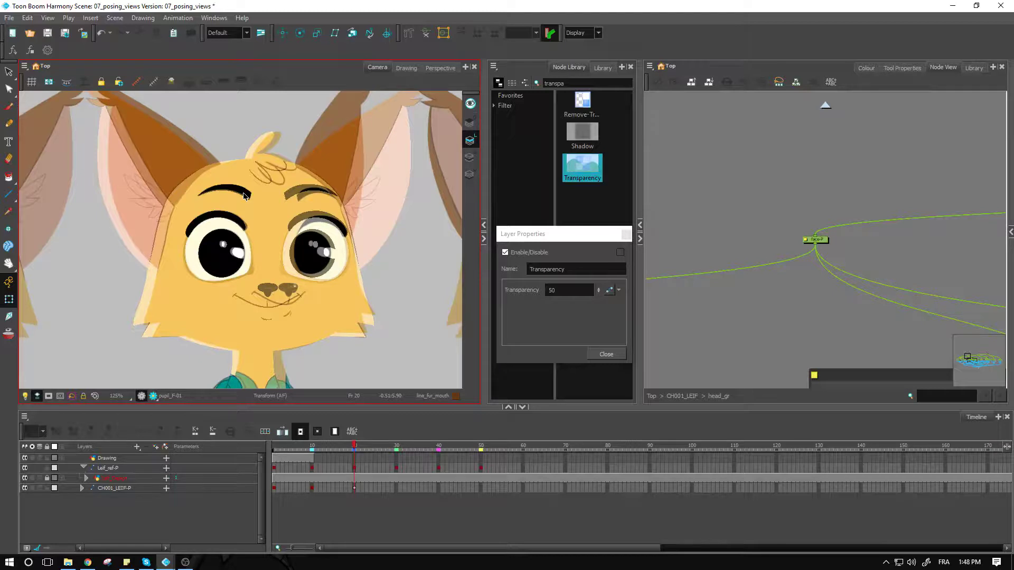
# Narrow the viewer's-right eyebrow horizontally at frame 20 to approach the width of the reference eyebrow.
pyautogui.click(292, 200)
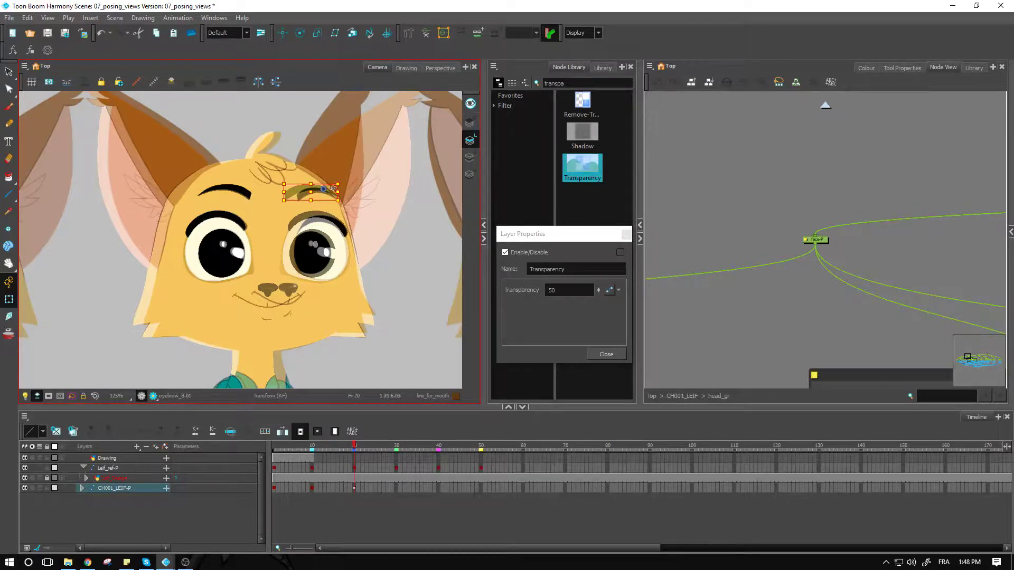
pyautogui.click(269, 158)
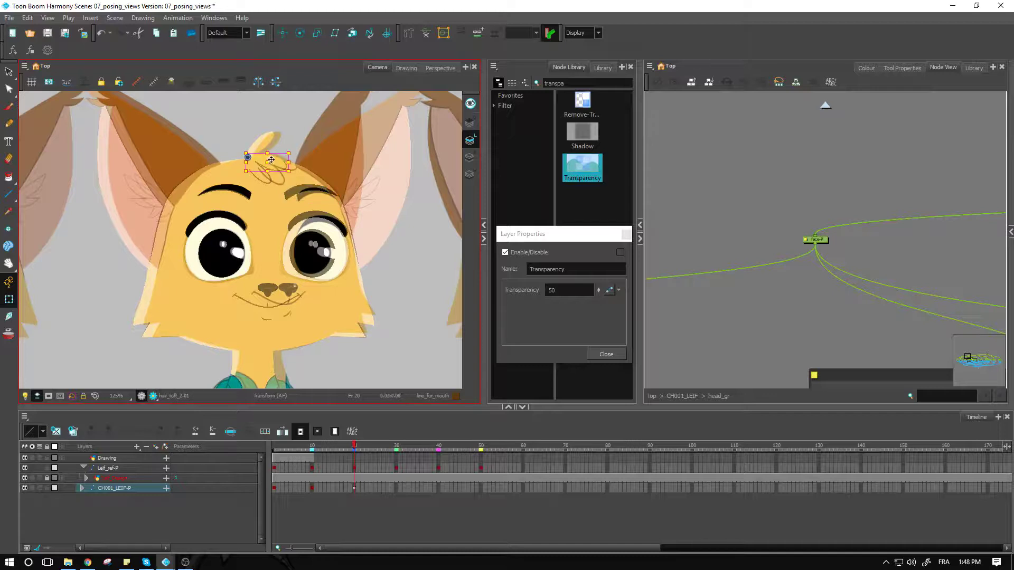
pyautogui.click(311, 193)
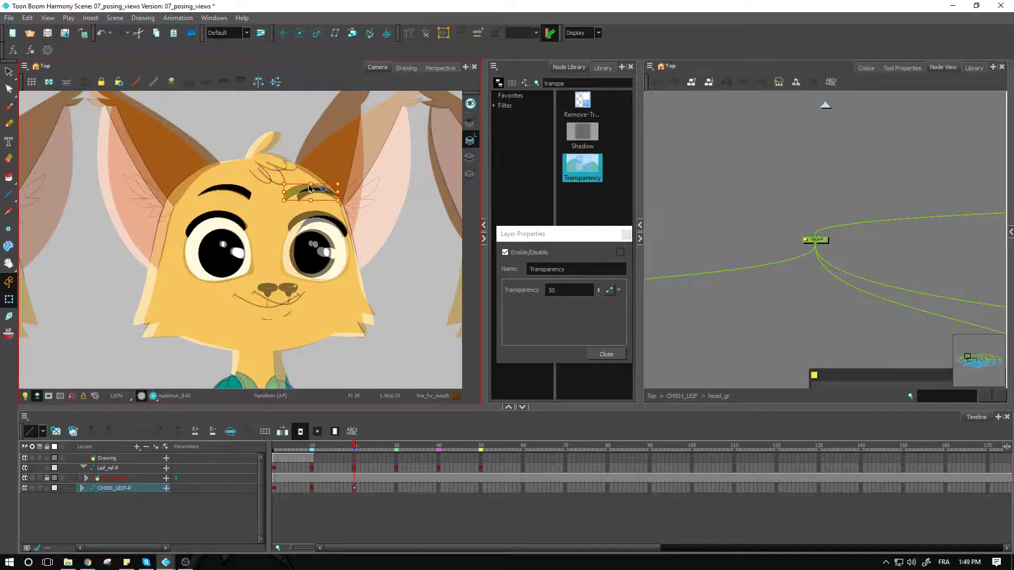
pyautogui.press('2')
pyautogui.press('2')
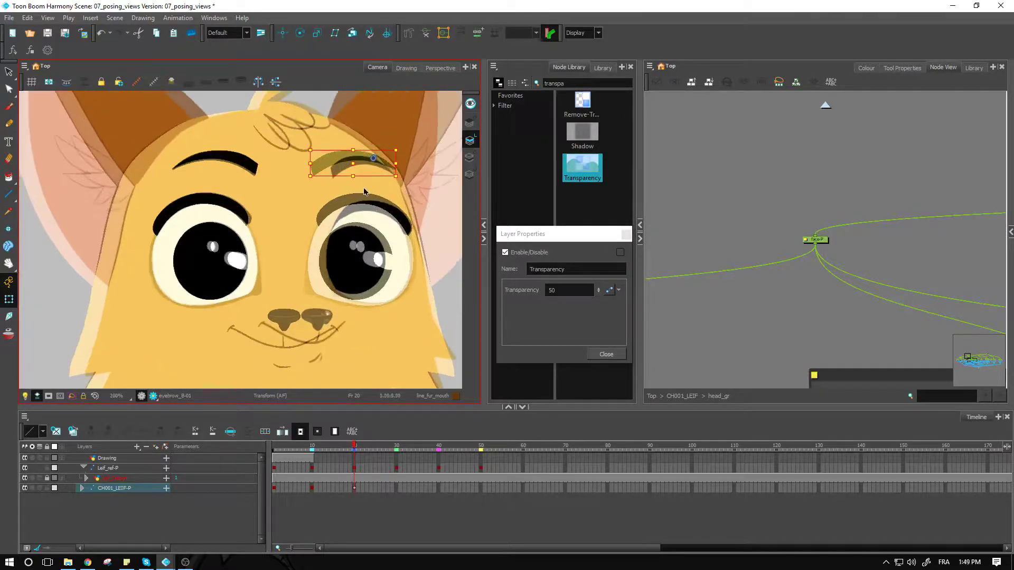
pyautogui.press('space')
pyautogui.moveTo(362, 188); pyautogui.dragTo(286, 252)
pyautogui.press('2')
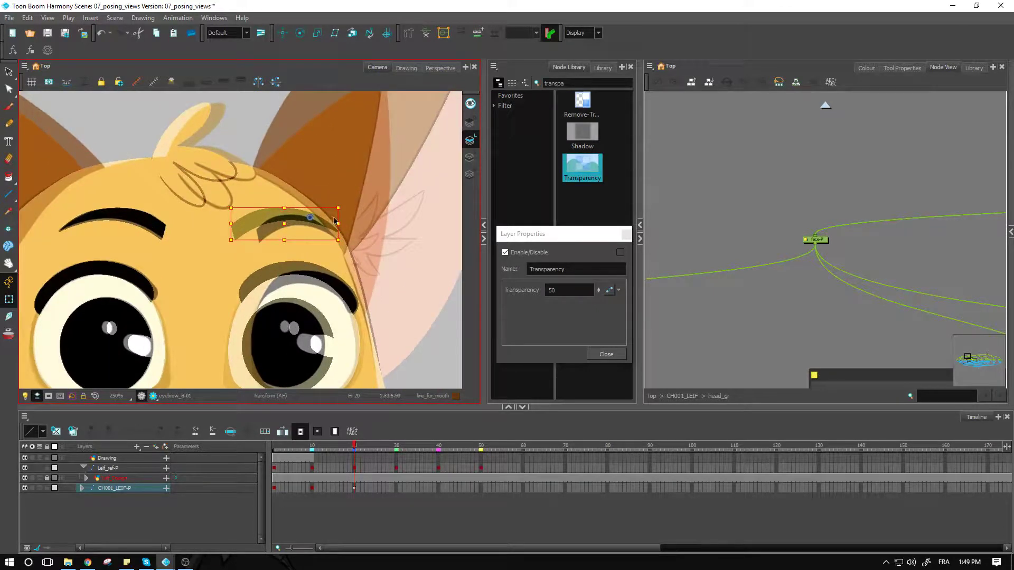
pyautogui.moveTo(339, 224); pyautogui.dragTo(331, 224)
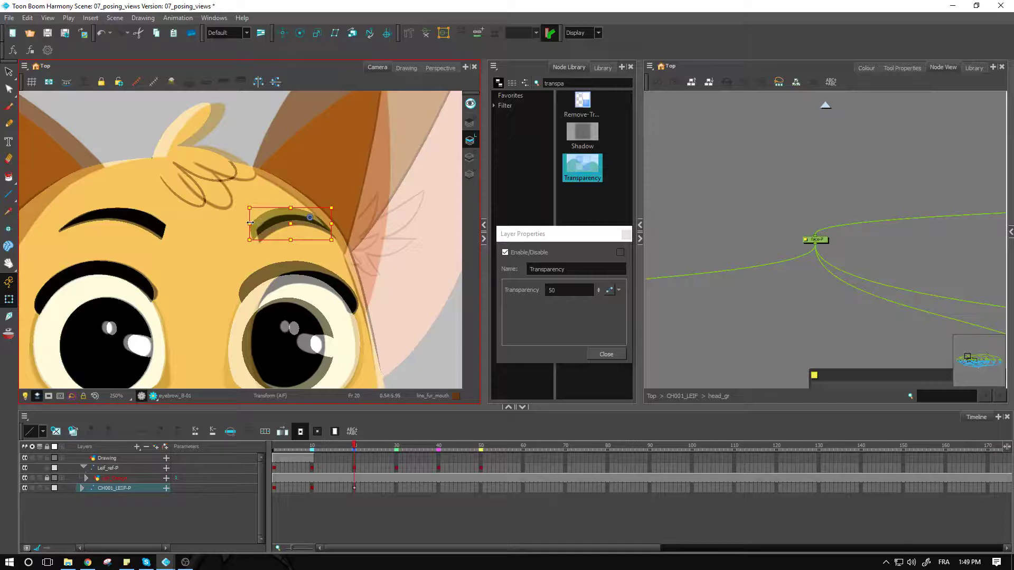
# Finish narrowing and flattening the viewer's-right eyebrow at frame 20 and nudge it down onto the reference eyebrow.
pyautogui.moveTo(254, 224); pyautogui.dragTo(295, 216)
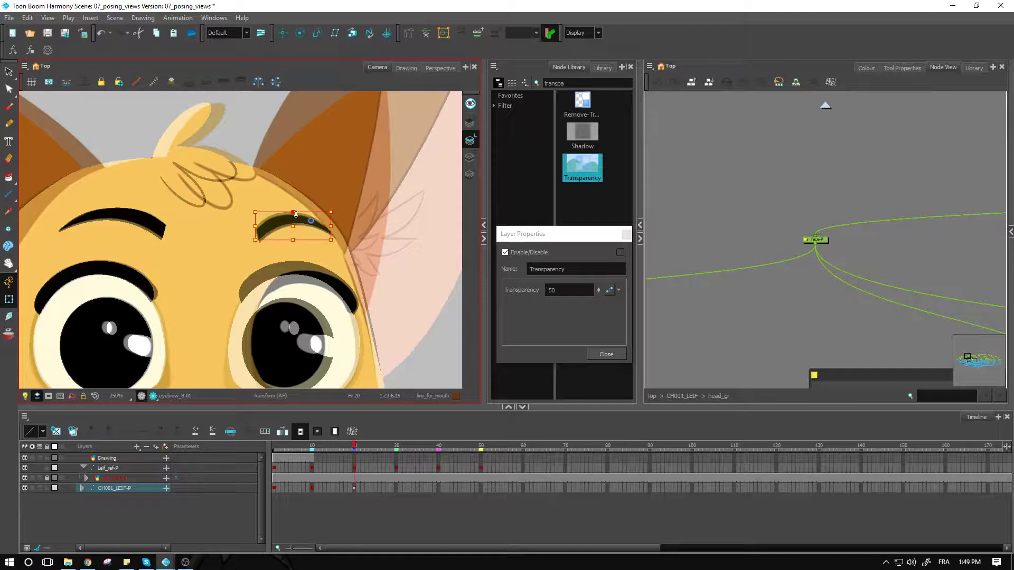
pyautogui.press('Down')
pyautogui.press('Down')
pyautogui.press('Down')
pyautogui.press('Down')
pyautogui.press('Down')
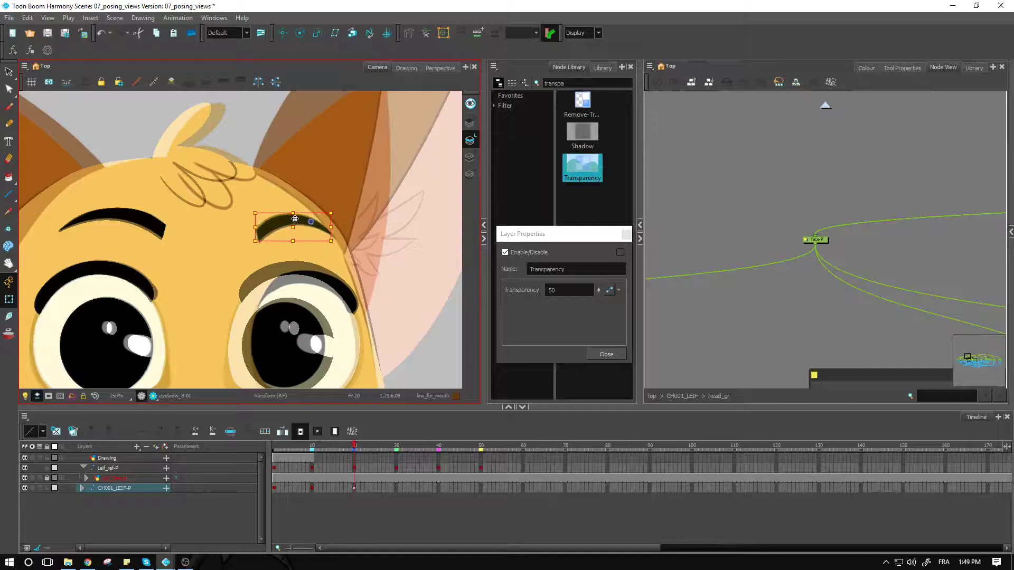
pyautogui.press('2')
pyautogui.press('2')
pyautogui.press('2')
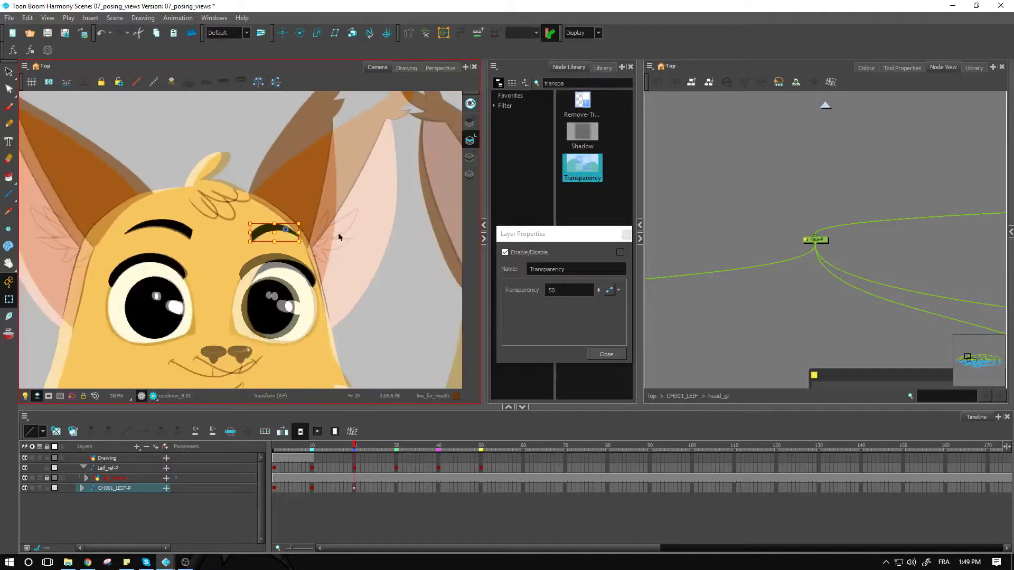
pyautogui.click(219, 157)
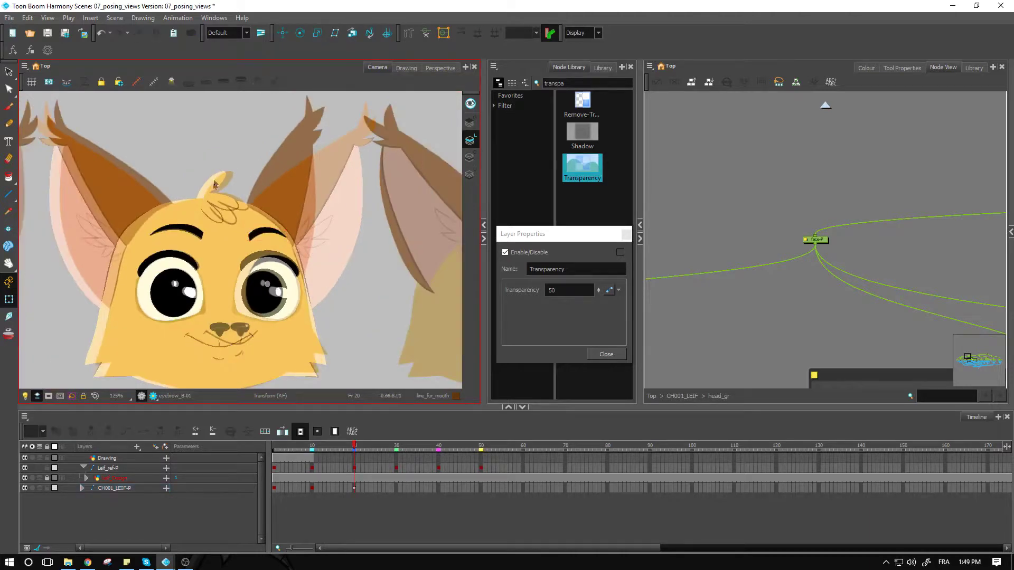
# Select the parent peg of the whole hair tuft and shift the tuft sideways onto the reference tuft.
pyautogui.click(213, 199)
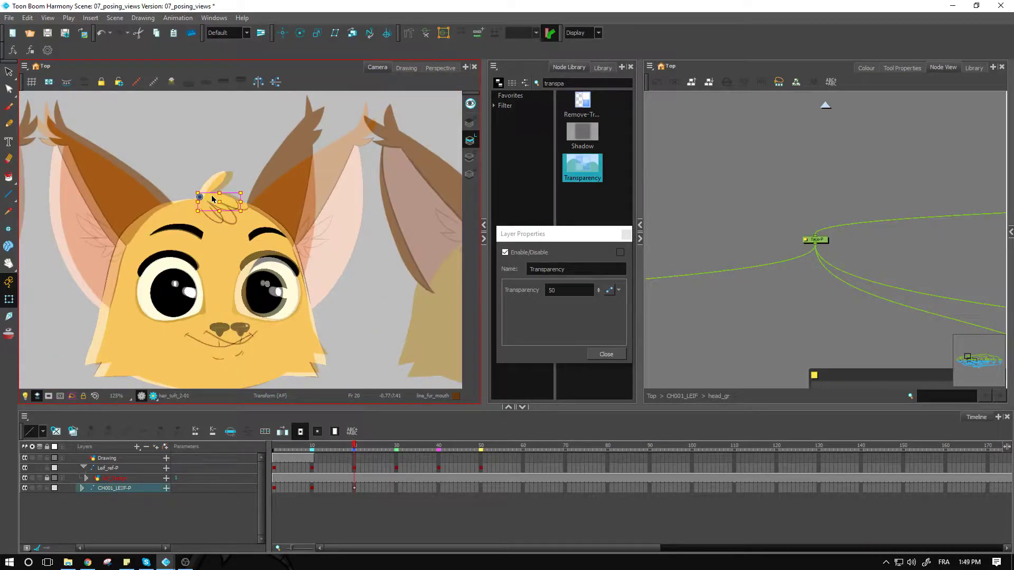
pyautogui.press('b')
pyautogui.press('b')
pyautogui.press('b')
pyautogui.hotkey('shift', 'b')
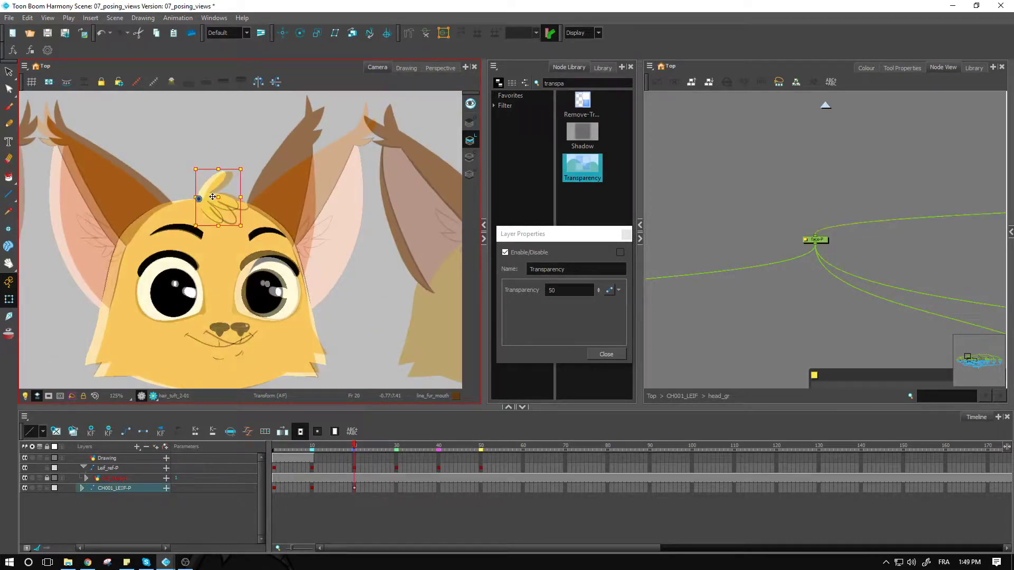
pyautogui.scroll(2, 213, 197)
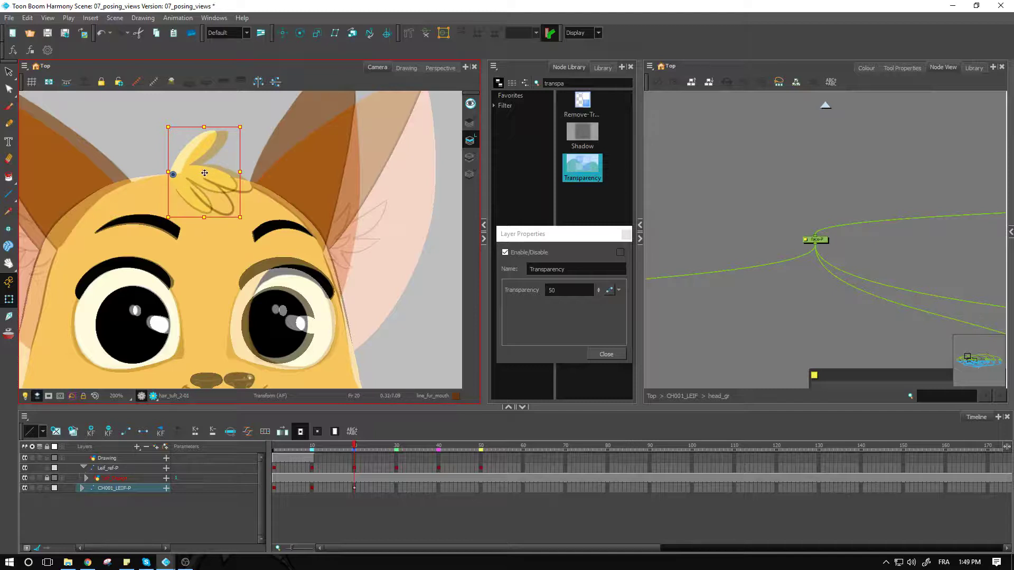
pyautogui.moveTo(204, 172); pyautogui.dragTo(216, 173)
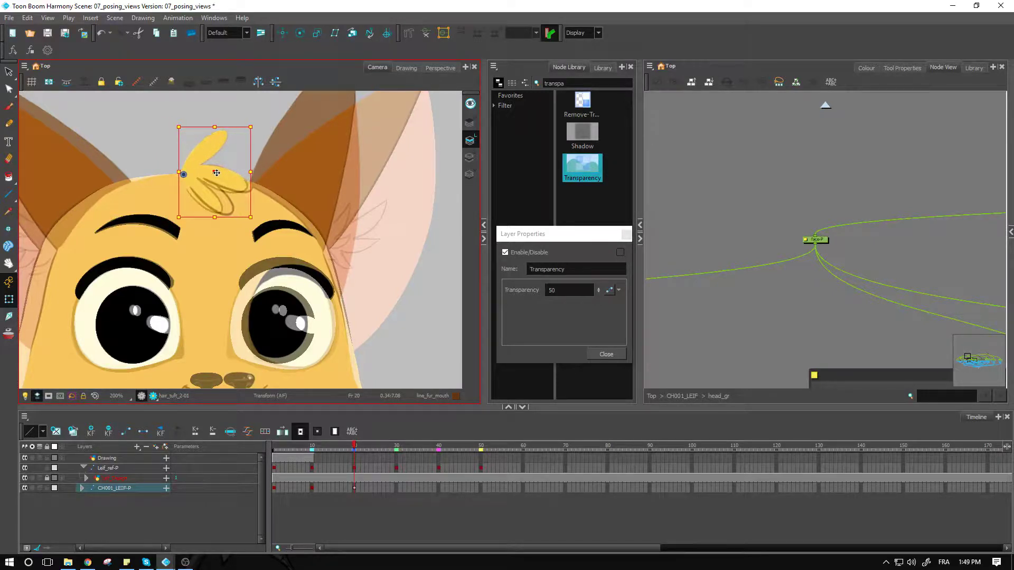
pyautogui.click(229, 155)
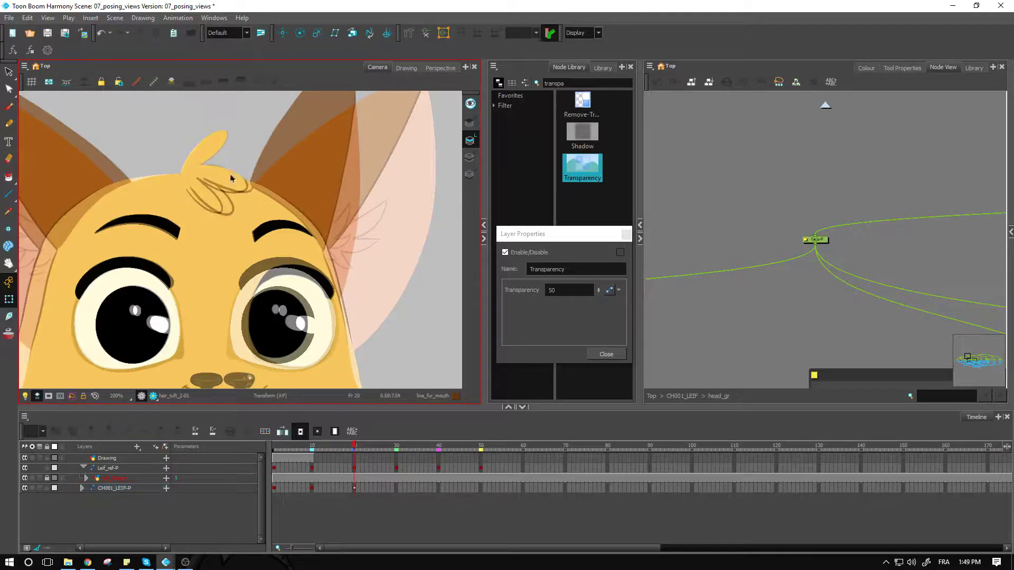
# Resize the upper and lower strands of the hair tuft individually to fit the reference strands.
pyautogui.click(230, 179)
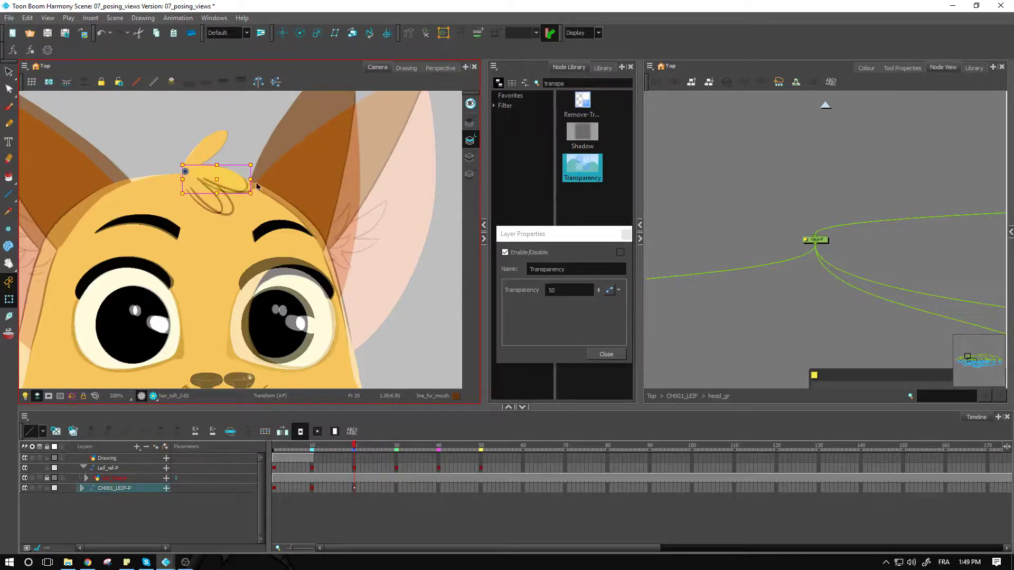
pyautogui.moveTo(251, 180); pyautogui.dragTo(256, 179)
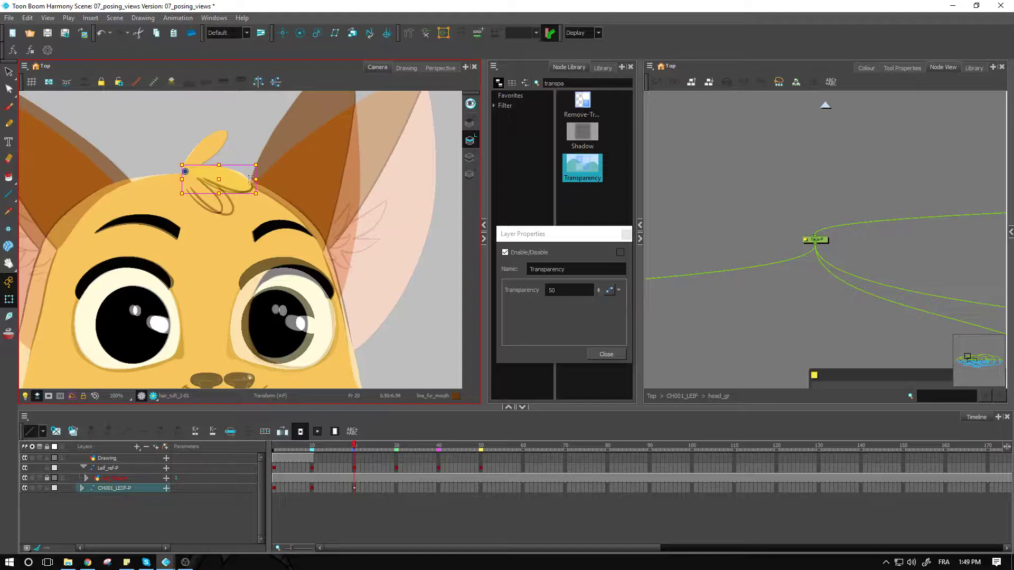
pyautogui.click(211, 202)
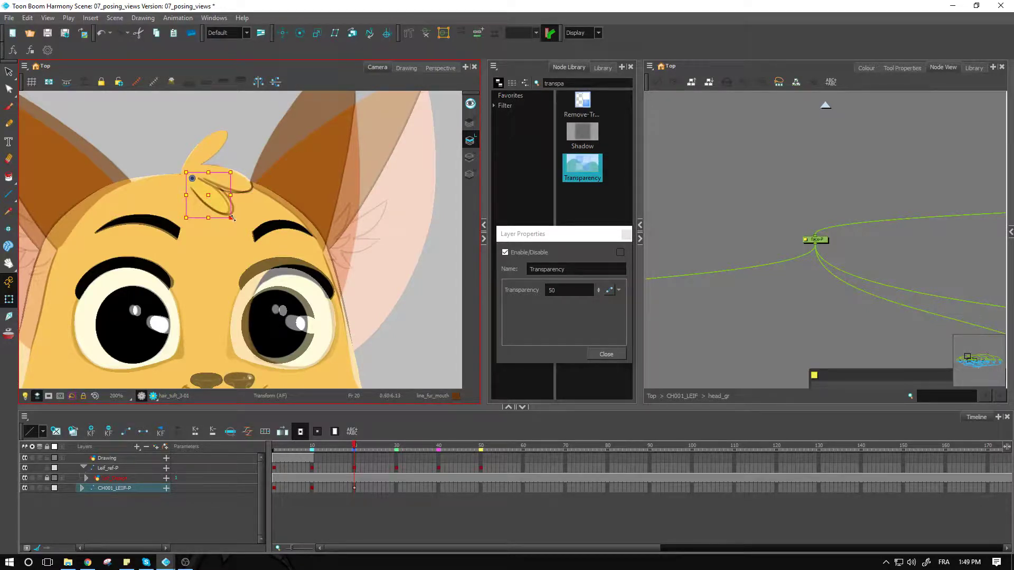
pyautogui.moveTo(232, 217); pyautogui.dragTo(233, 179)
pyautogui.click(220, 188)
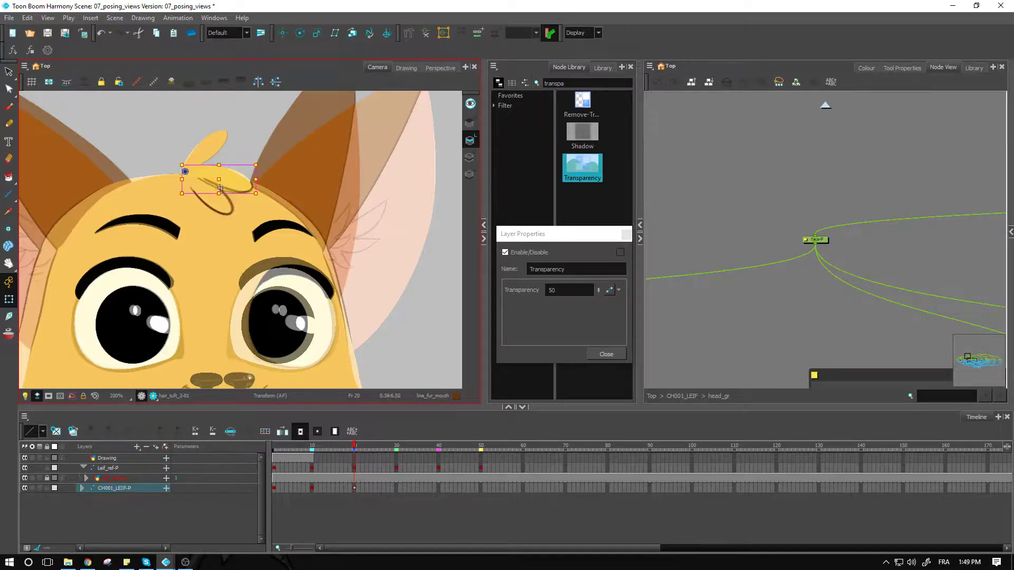
pyautogui.moveTo(220, 193); pyautogui.dragTo(256, 173)
pyautogui.click(230, 153)
pyautogui.press('2')
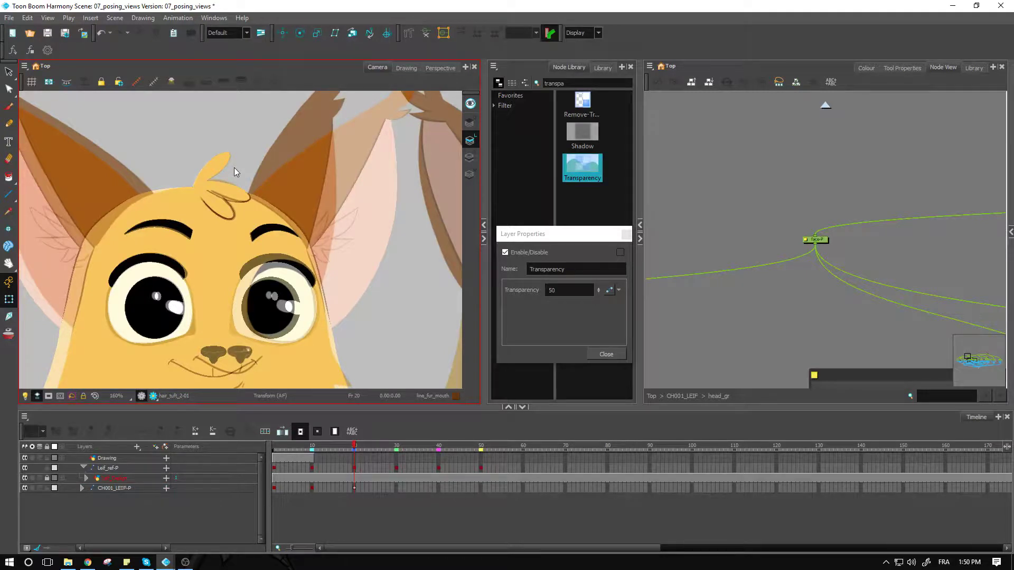
# Move the nose sideways onto the reference nose and fine-tune its width and height to fit.
pyautogui.hotkey('alt', 'Tab')
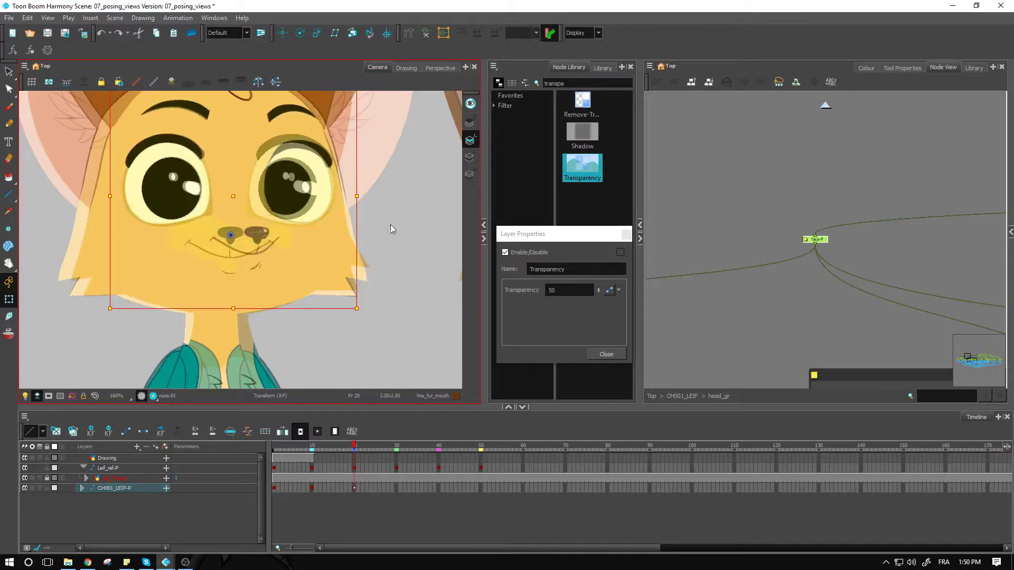
pyautogui.click(391, 224)
pyautogui.click(231, 235)
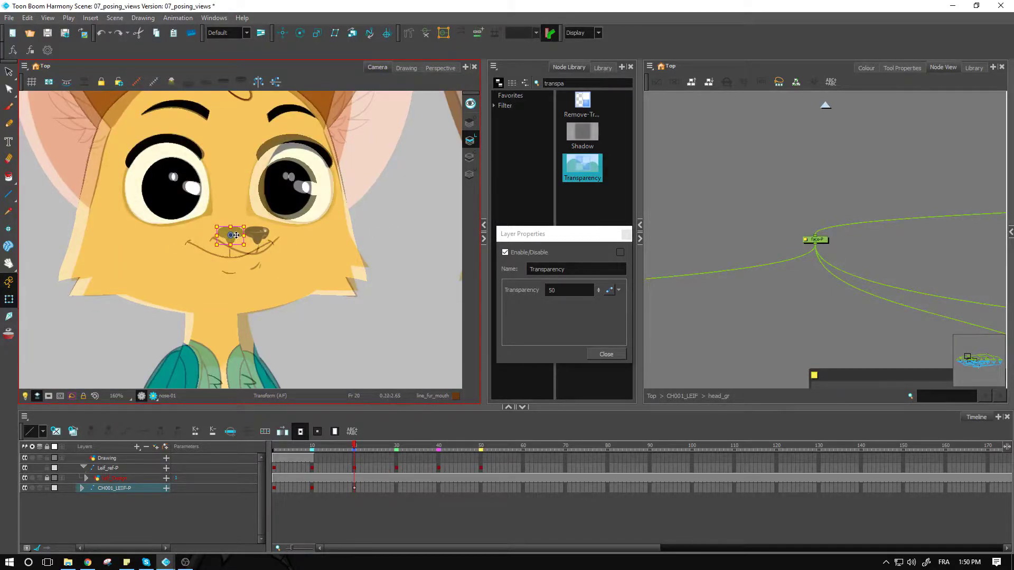
pyautogui.moveTo(235, 235); pyautogui.dragTo(263, 234)
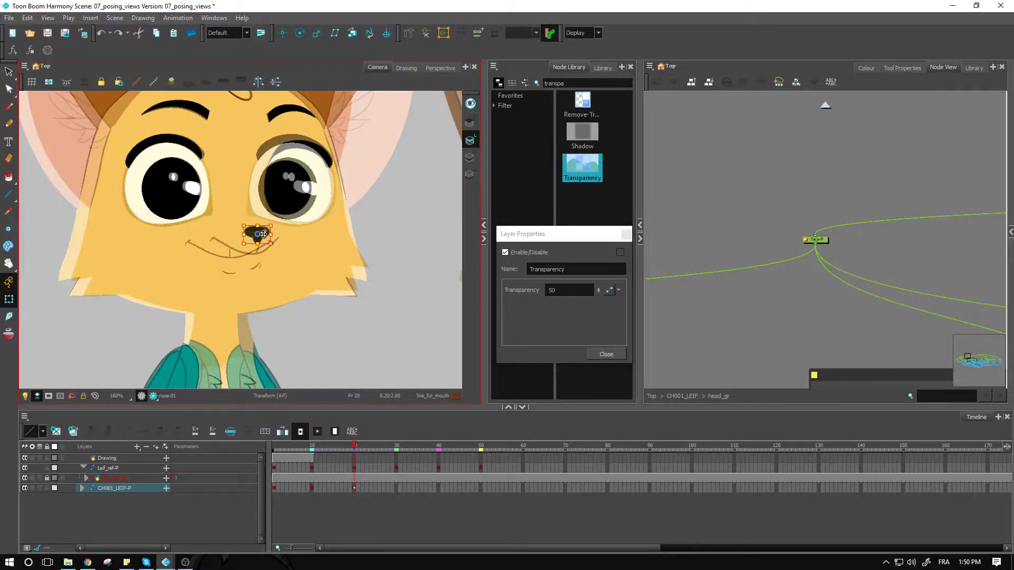
pyautogui.press('2')
pyautogui.press('2')
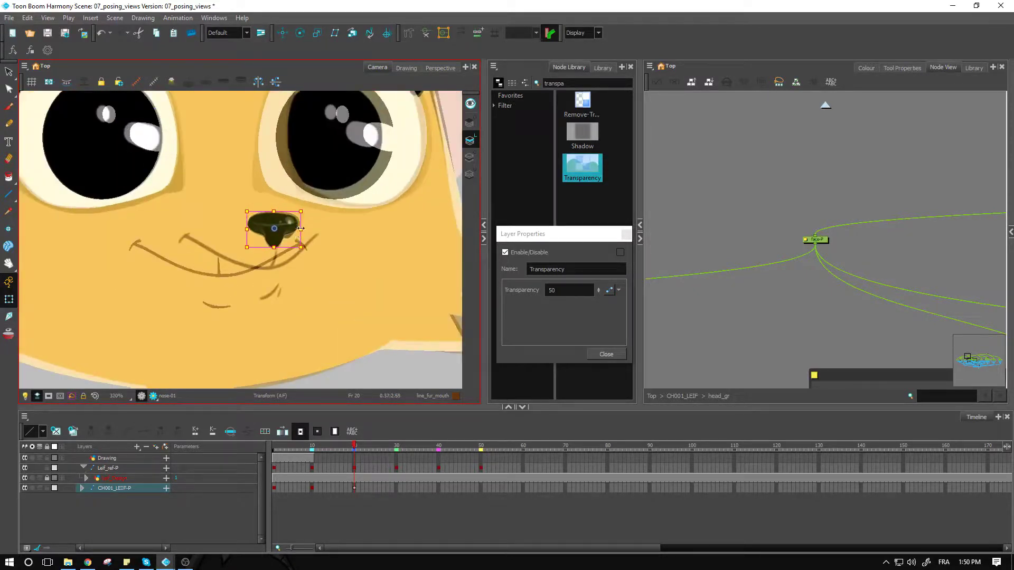
pyautogui.moveTo(297, 229); pyautogui.dragTo(249, 231)
pyautogui.moveTo(285, 248); pyautogui.dragTo(284, 248)
pyautogui.moveTo(299, 221); pyautogui.dragTo(286, 223)
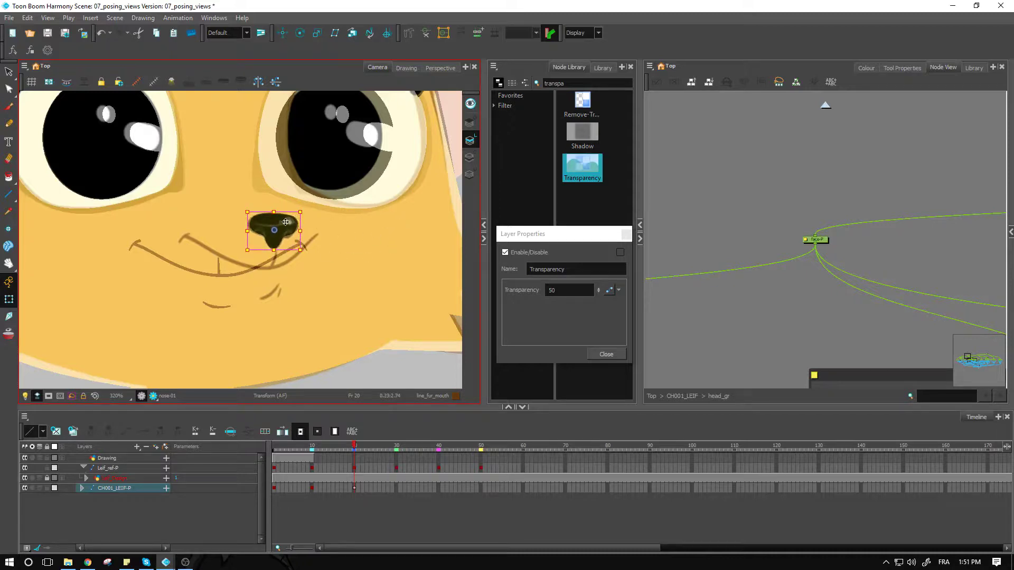
pyautogui.press('1')
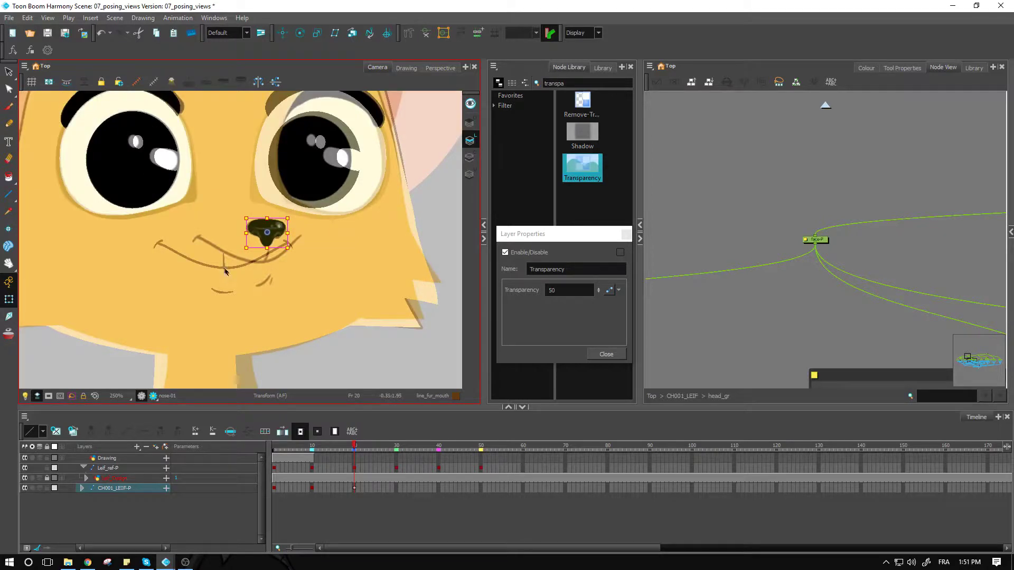
# Select the peg controlling the whole mouth, then move it under the nose and narrow it to line up with the reference mouth.
pyautogui.click(225, 271)
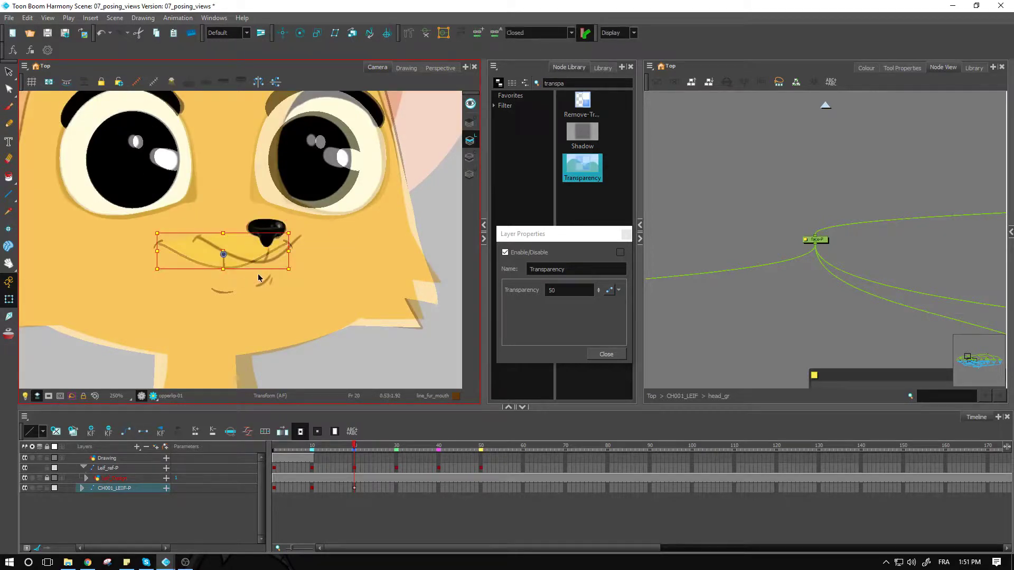
pyautogui.click(254, 280)
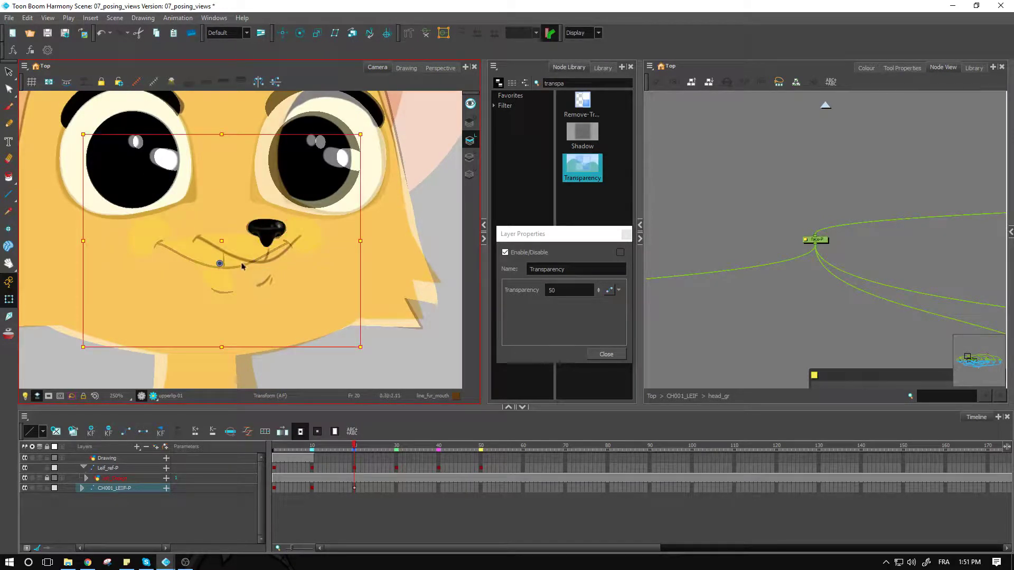
pyautogui.moveTo(221, 241); pyautogui.dragTo(261, 237)
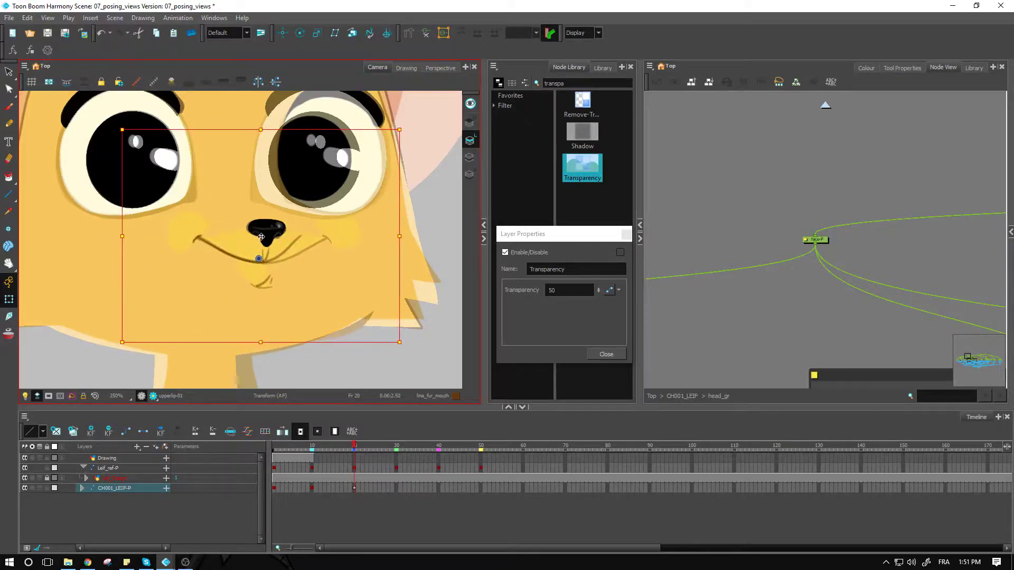
pyautogui.moveTo(395, 236); pyautogui.dragTo(387, 236)
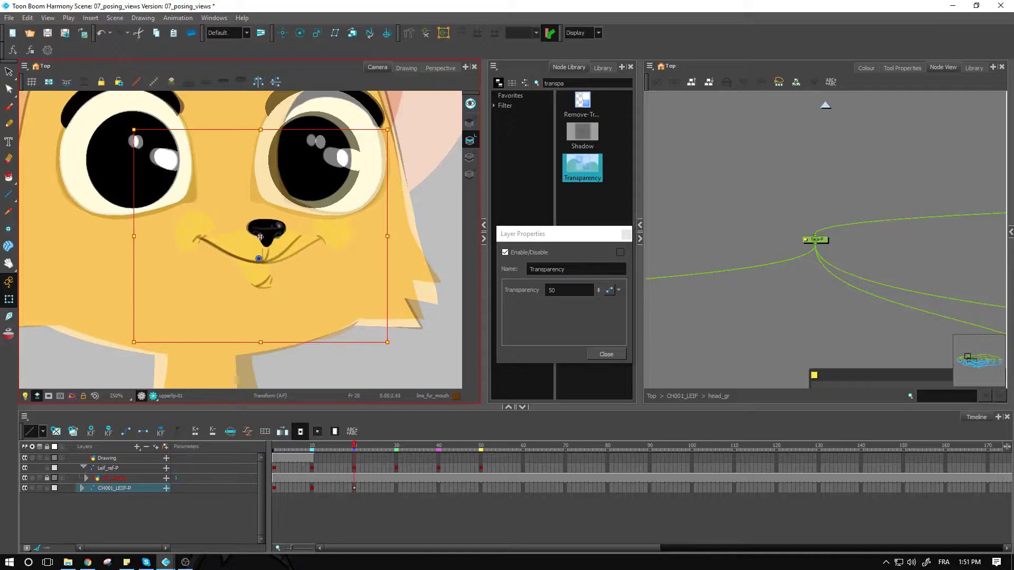
pyautogui.moveTo(260, 236); pyautogui.dragTo(254, 236)
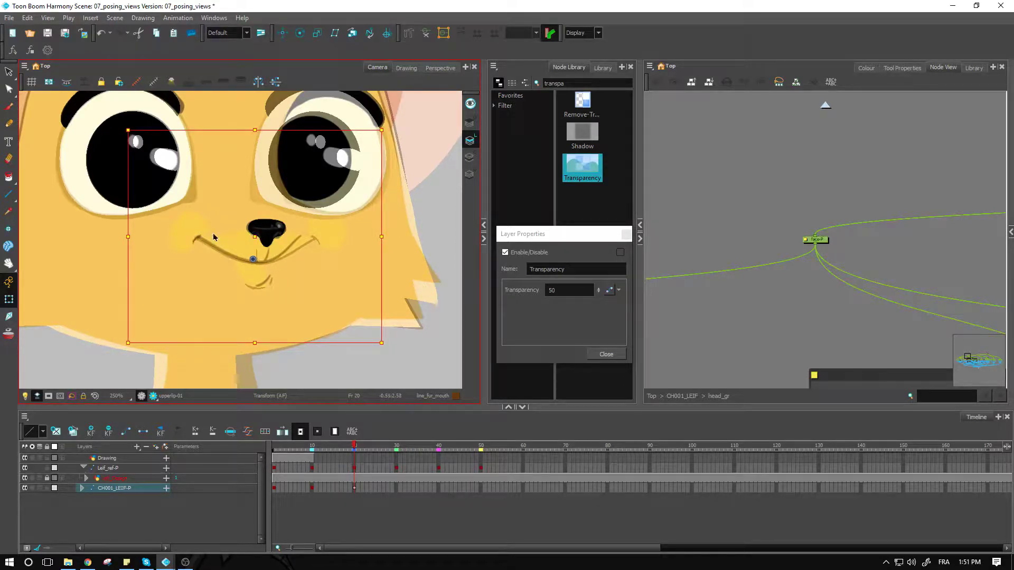
pyautogui.click(423, 218)
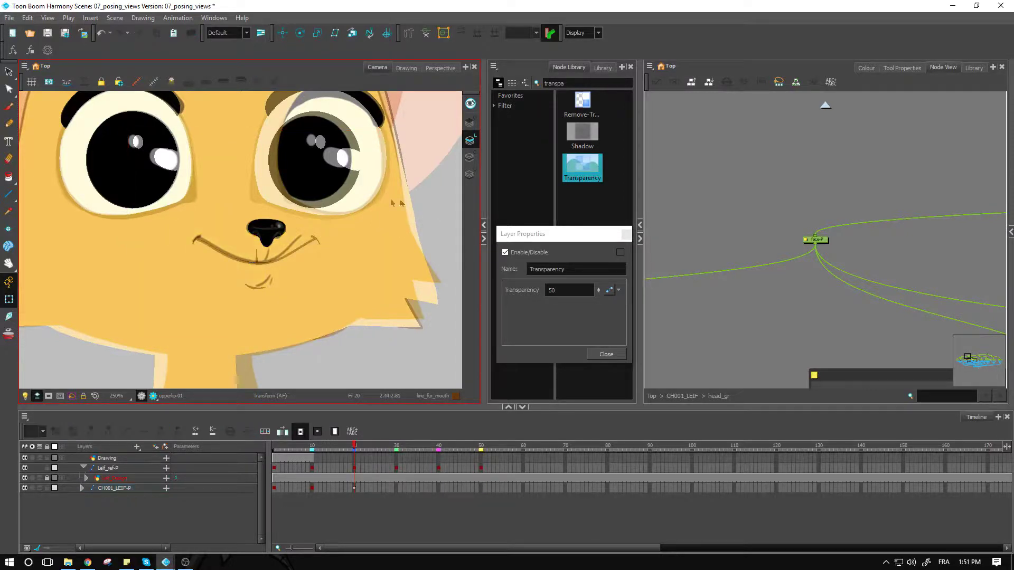
# Show the upper lip's deformation controls and pull its viewer's-right end point inward onto the reference smile line.
pyautogui.click(303, 244)
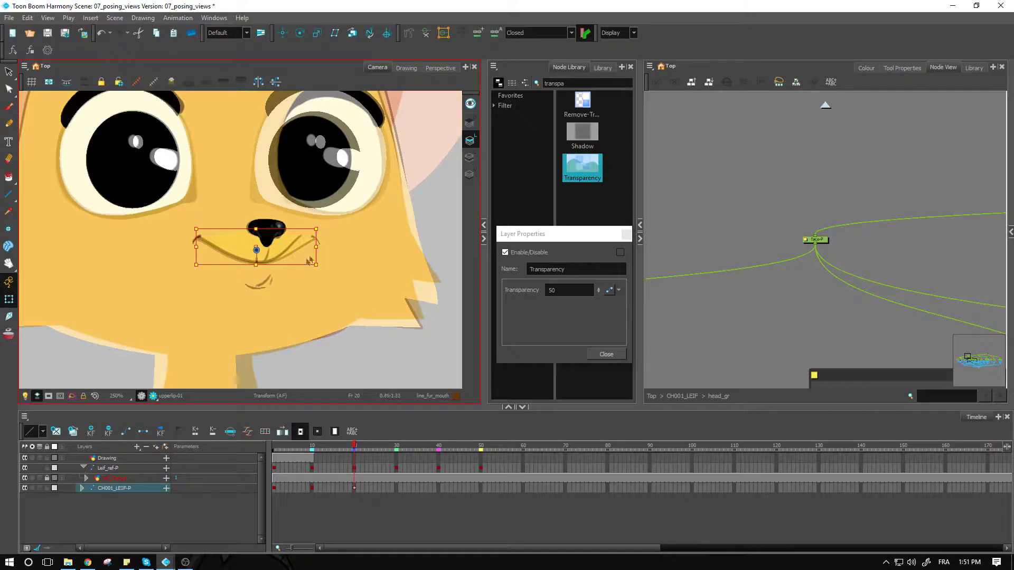
pyautogui.click(442, 33)
pyautogui.click(429, 209)
pyautogui.press('2')
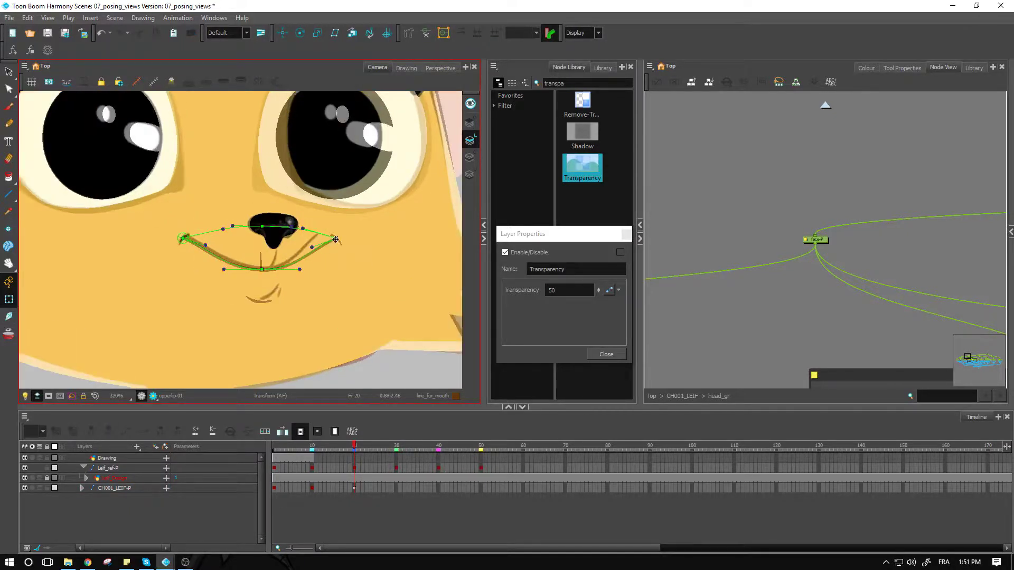
pyautogui.moveTo(332, 240); pyautogui.dragTo(316, 236)
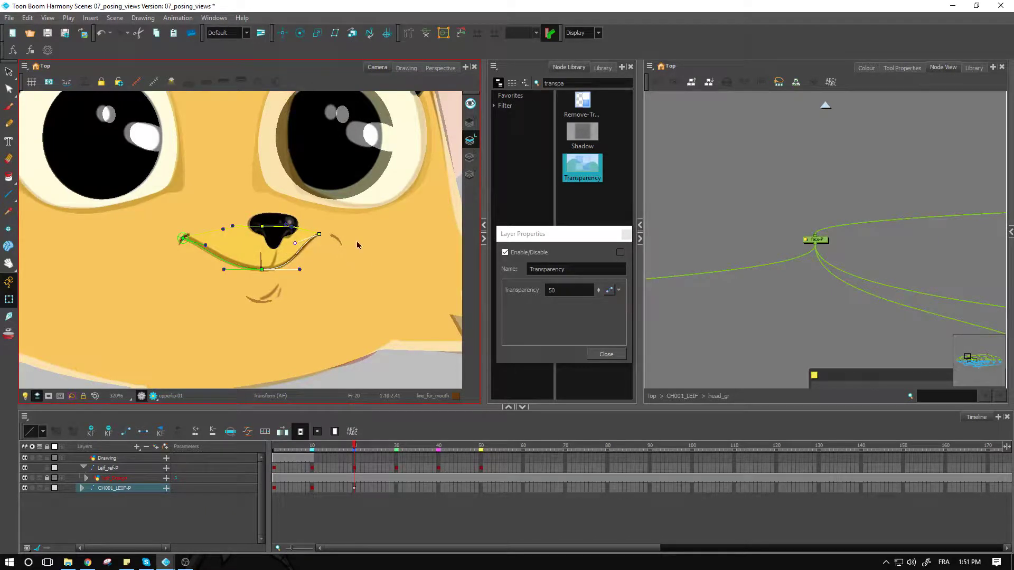
# Move the viewer's-right mouth corner piece to the deformed end of the lip line and scale it down.
pyautogui.click(339, 242)
pyautogui.moveTo(346, 241); pyautogui.dragTo(332, 236)
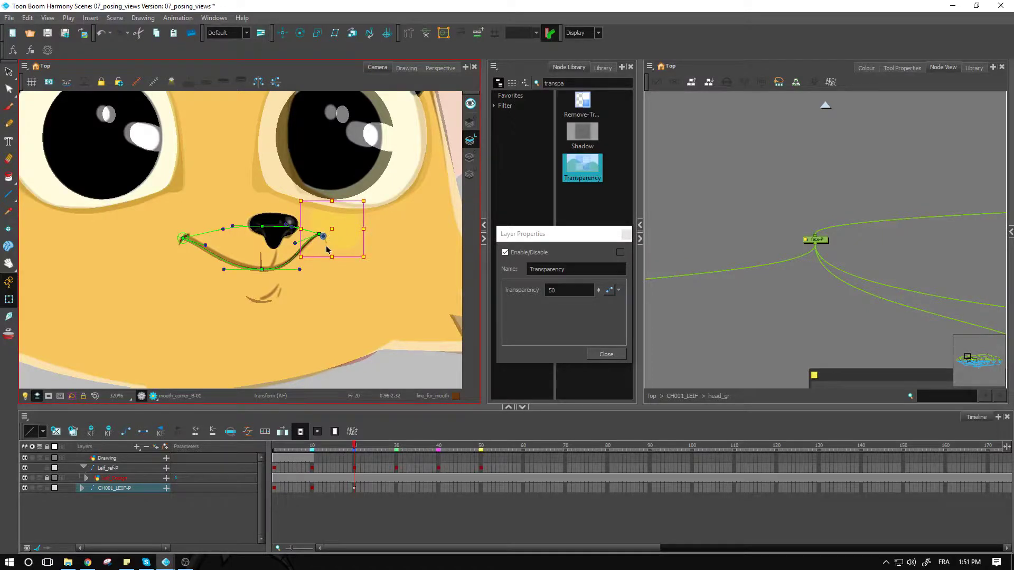
pyautogui.scroll(2, 338, 236)
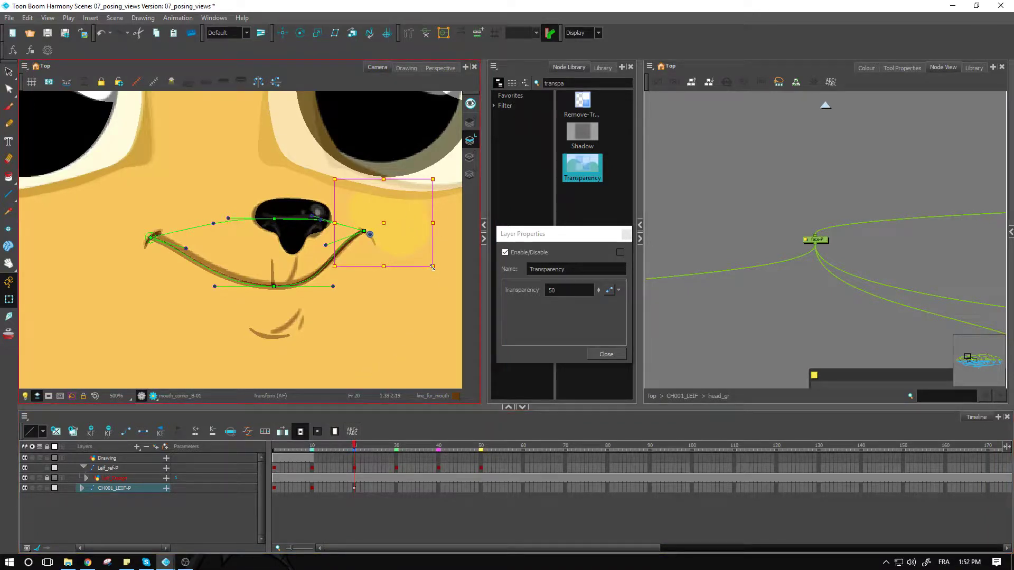
pyautogui.moveTo(433, 268); pyautogui.dragTo(420, 258)
pyautogui.click(423, 253)
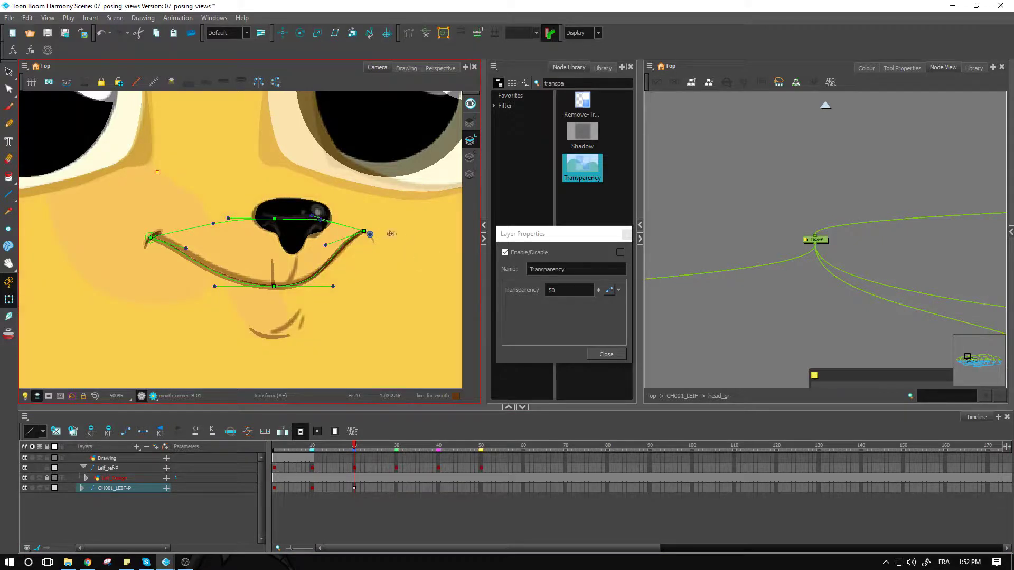
pyautogui.click(675, 216)
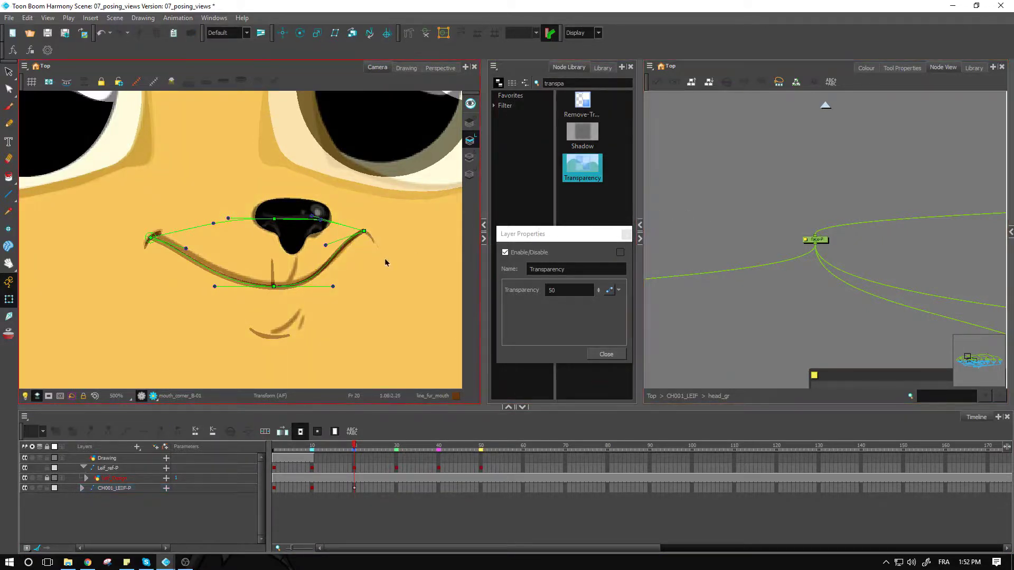
# Rotate the viewer's-right mouth corner piece and shift it inward along the end of the smile line.
pyautogui.click(372, 243)
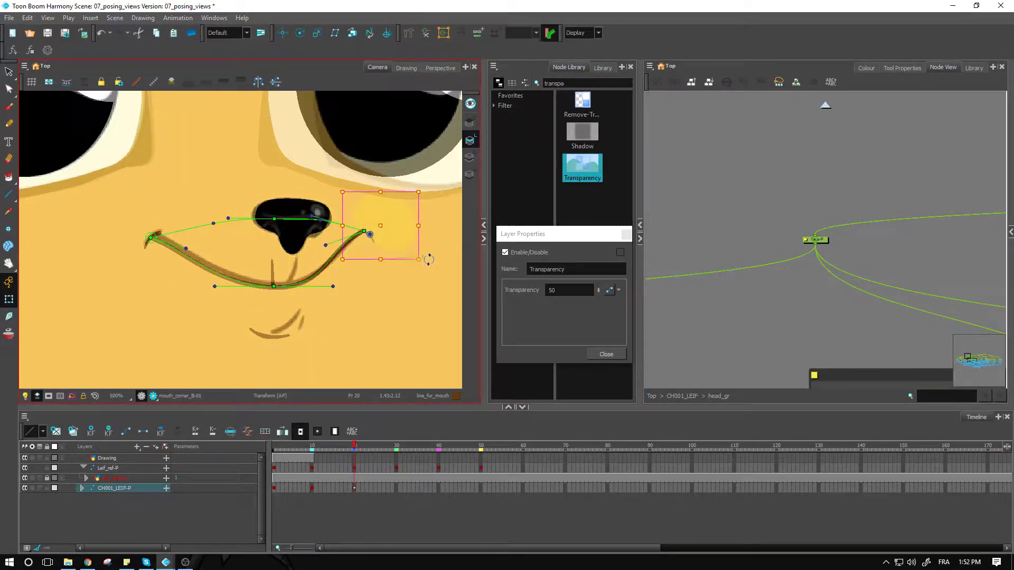
pyautogui.moveTo(426, 262); pyautogui.dragTo(431, 251)
pyautogui.moveTo(378, 224); pyautogui.dragTo(363, 221)
pyautogui.moveTo(414, 248); pyautogui.dragTo(398, 213)
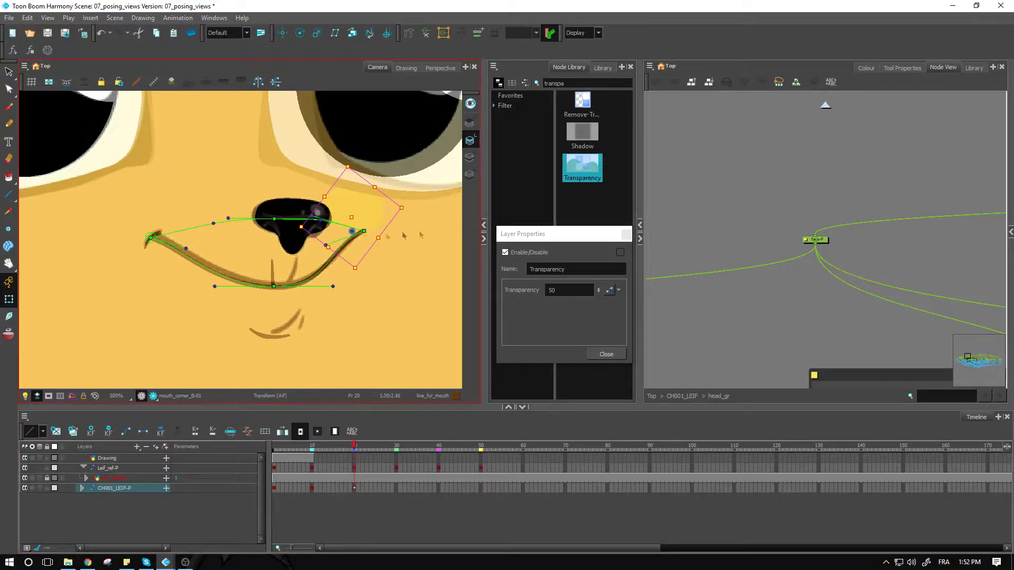
# Select the lower lip piece below the mouth, then rotate and shift it to align with the reference chin line.
pyautogui.click(662, 209)
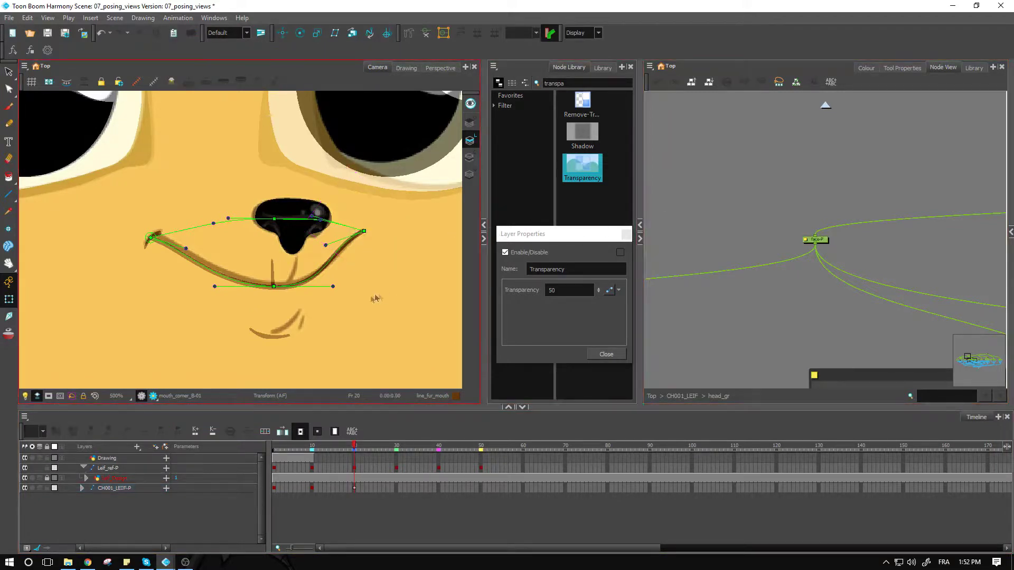
pyautogui.click(280, 329)
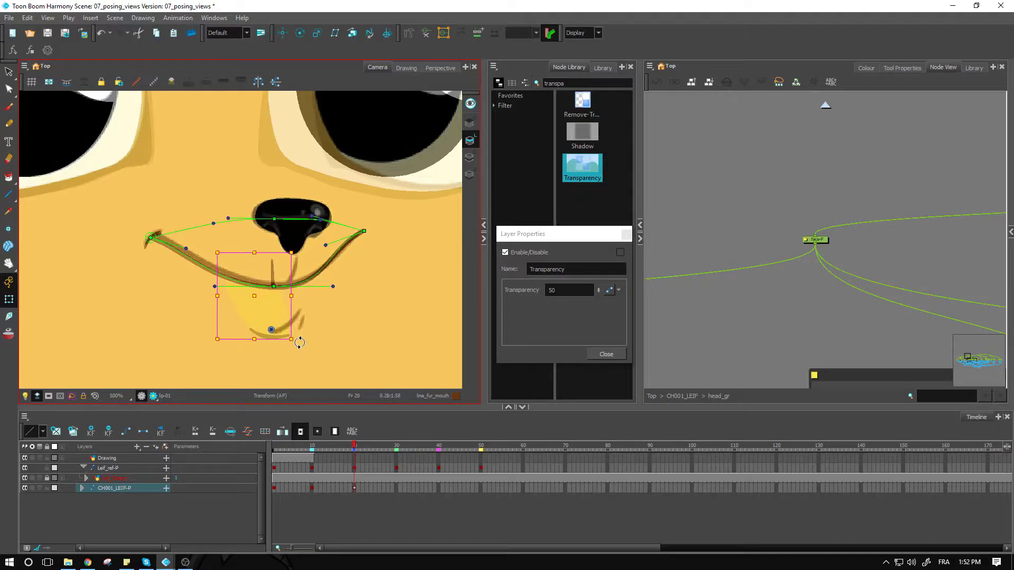
pyautogui.moveTo(299, 343); pyautogui.dragTo(269, 307)
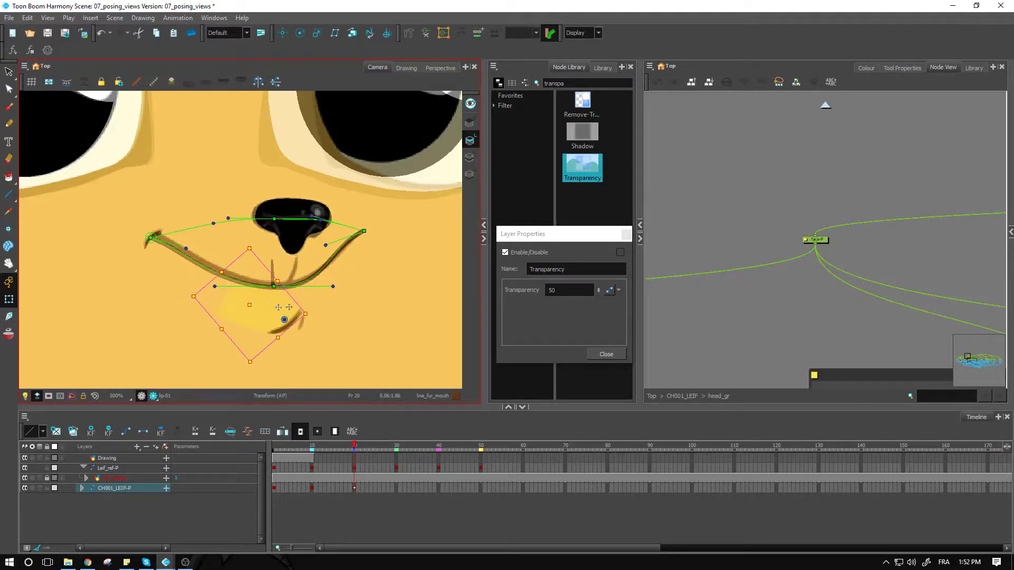
pyautogui.moveTo(312, 312); pyautogui.dragTo(306, 308)
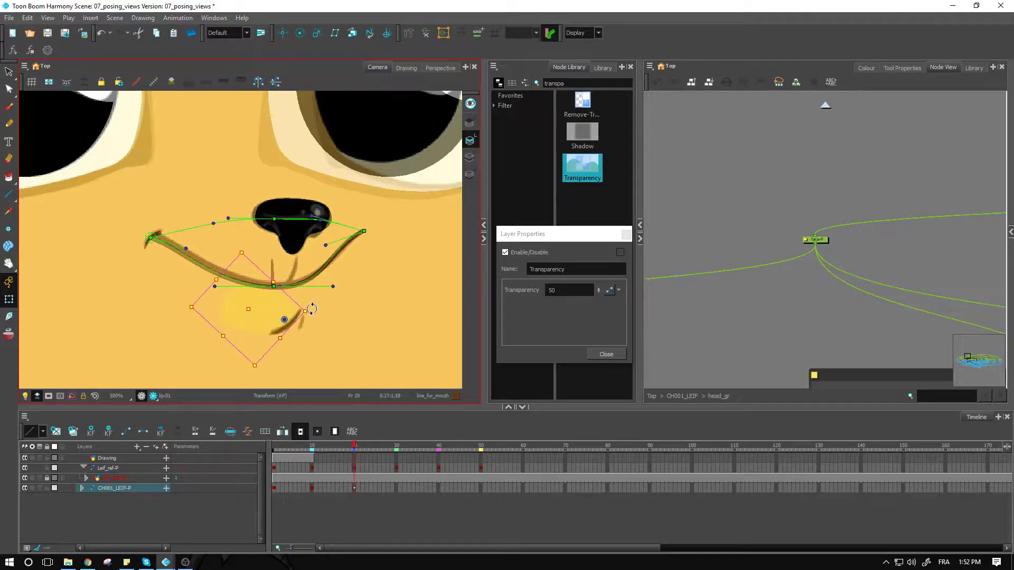
# Move the lip split line under the nose, then bend its deformation curve to follow the slanted reference line.
pyautogui.click(273, 270)
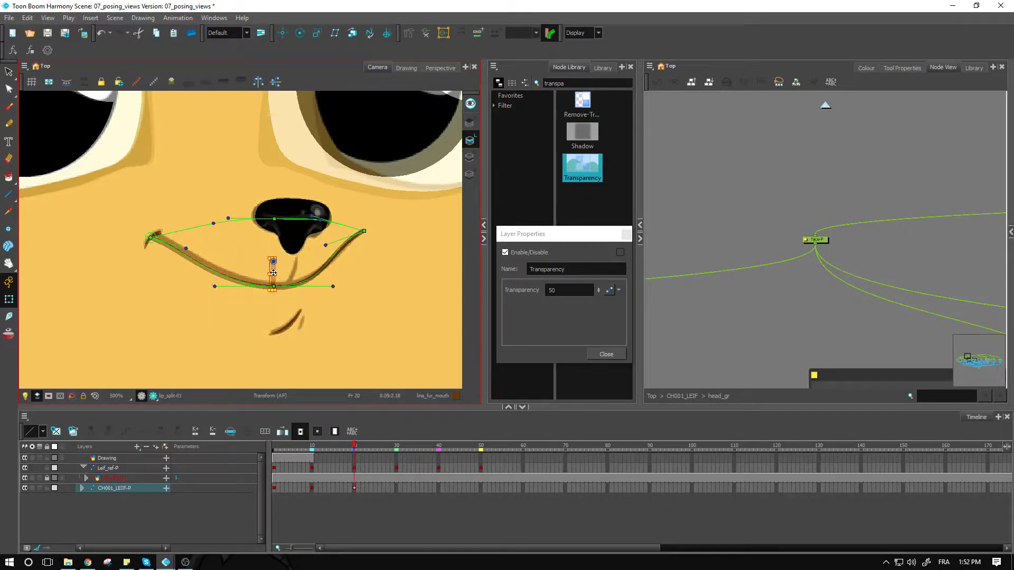
pyautogui.moveTo(273, 273); pyautogui.dragTo(288, 270)
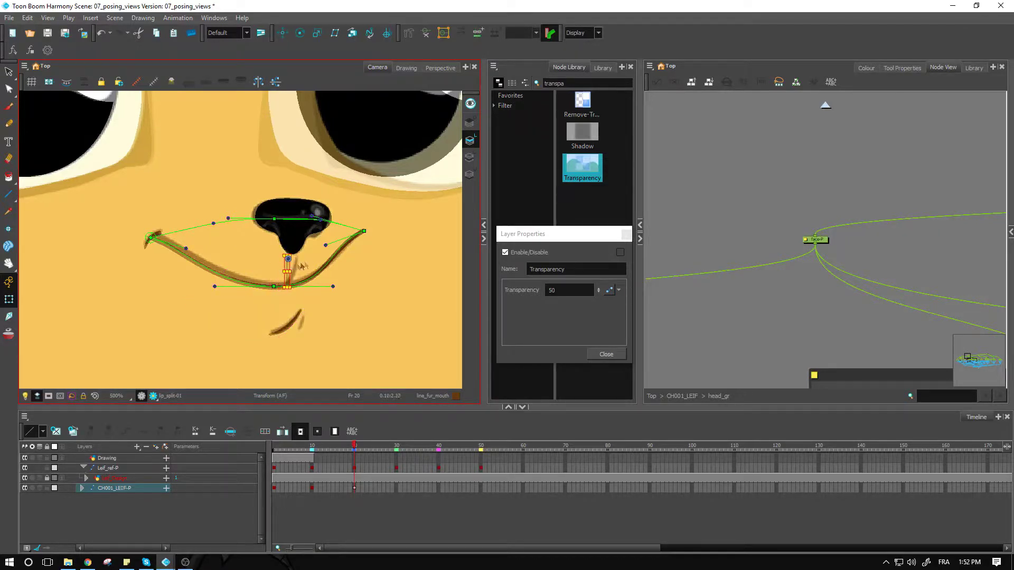
pyautogui.click(427, 33)
pyautogui.press('2')
pyautogui.press('2')
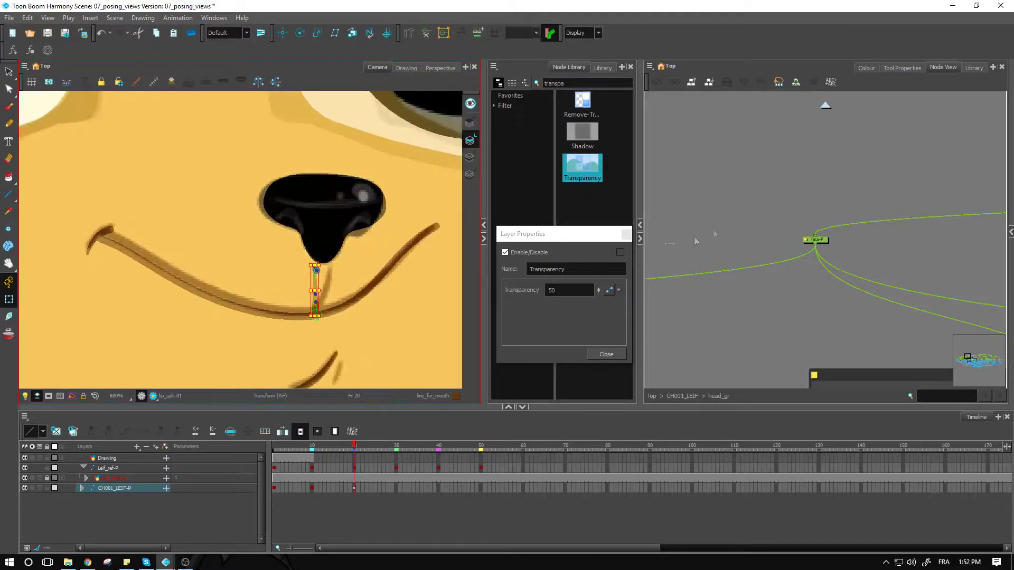
pyautogui.click(714, 233)
pyautogui.press('2')
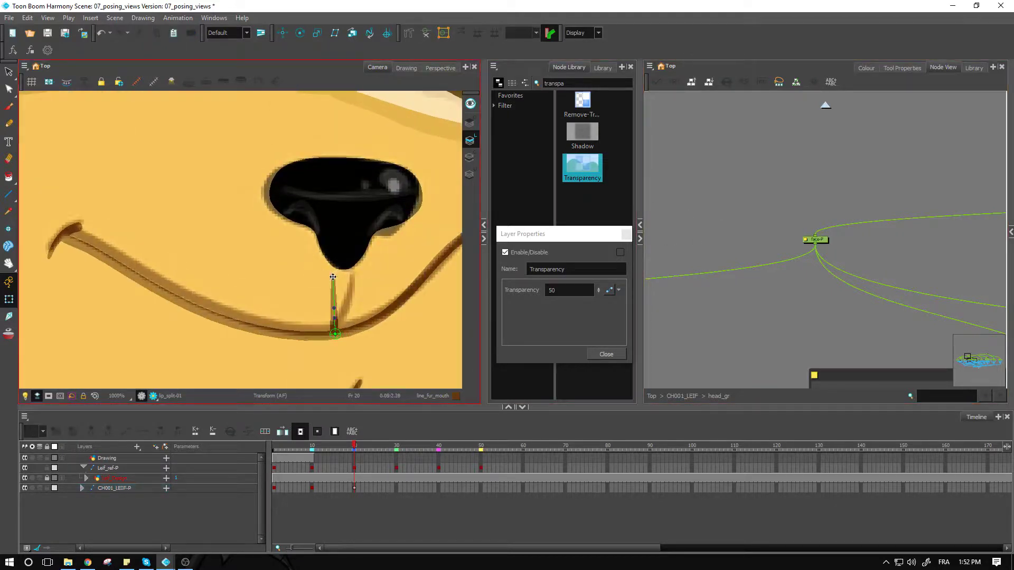
pyautogui.moveTo(333, 276); pyautogui.dragTo(353, 270)
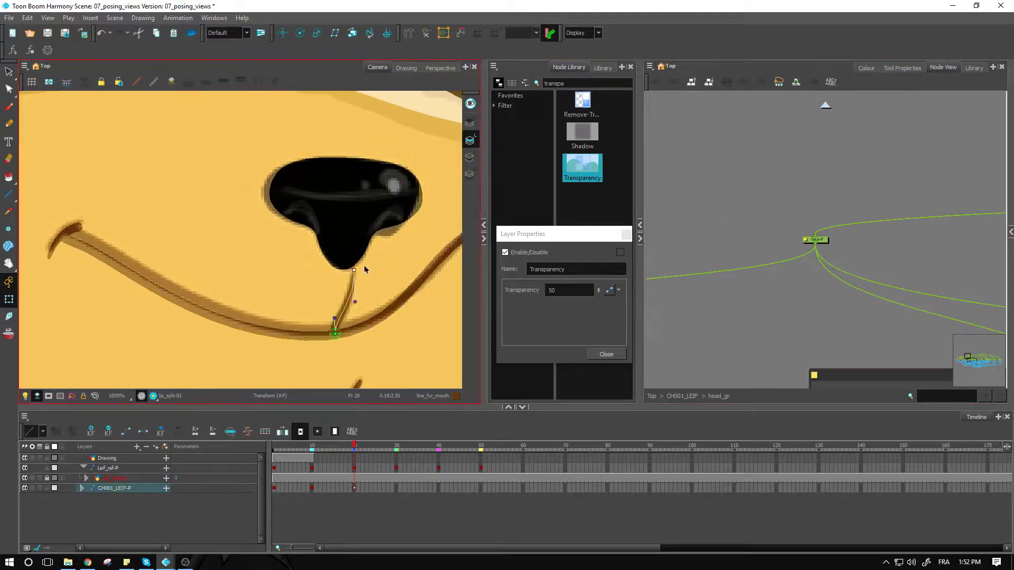
pyautogui.moveTo(335, 318); pyautogui.dragTo(332, 334)
pyautogui.press('2')
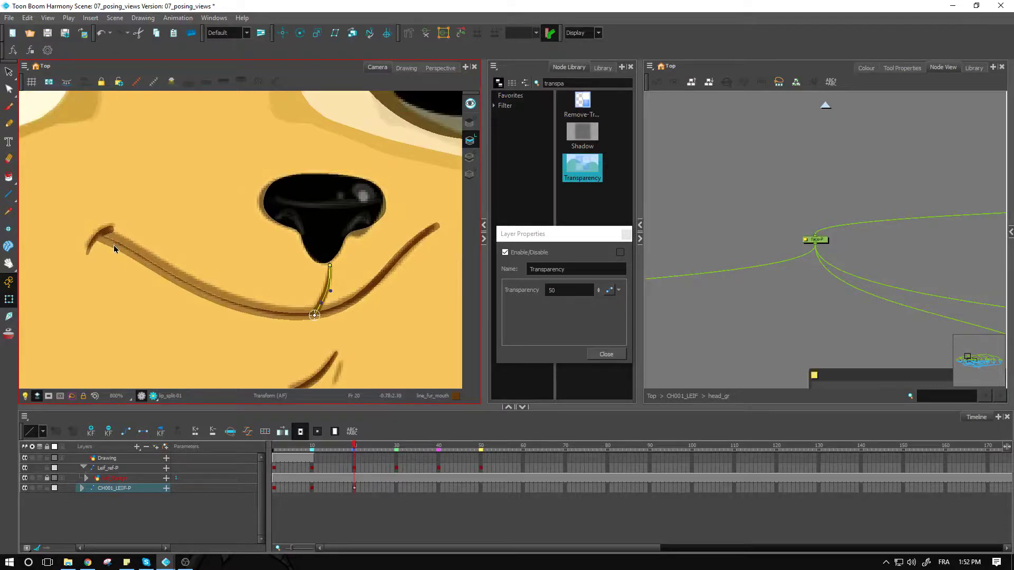
# Show the upper lip's deformation controls, then pull its viewer's-left end point inward and raise the bottom middle point onto the reference smile.
pyautogui.click(113, 245)
pyautogui.click(409, 33)
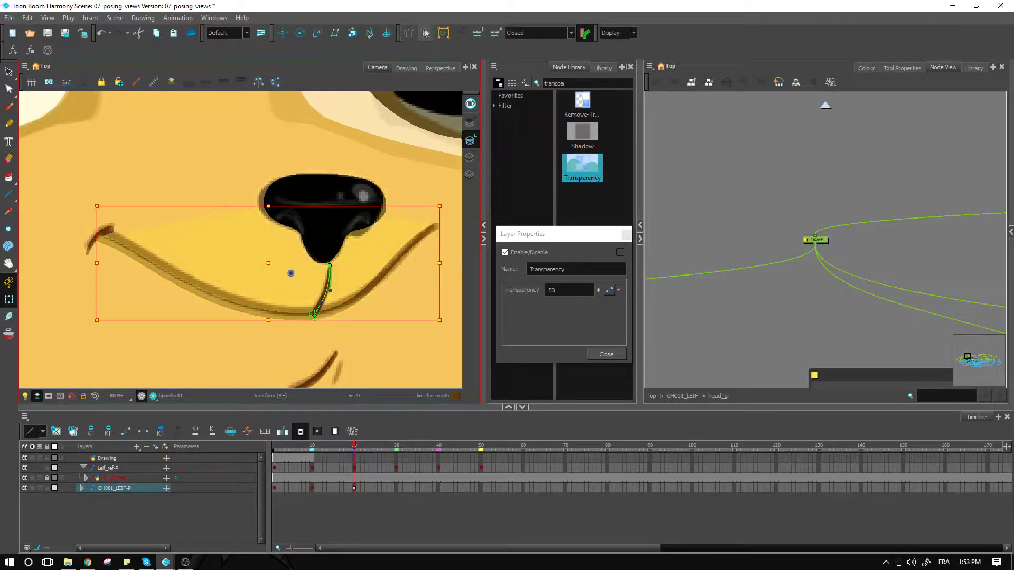
pyautogui.click(750, 237)
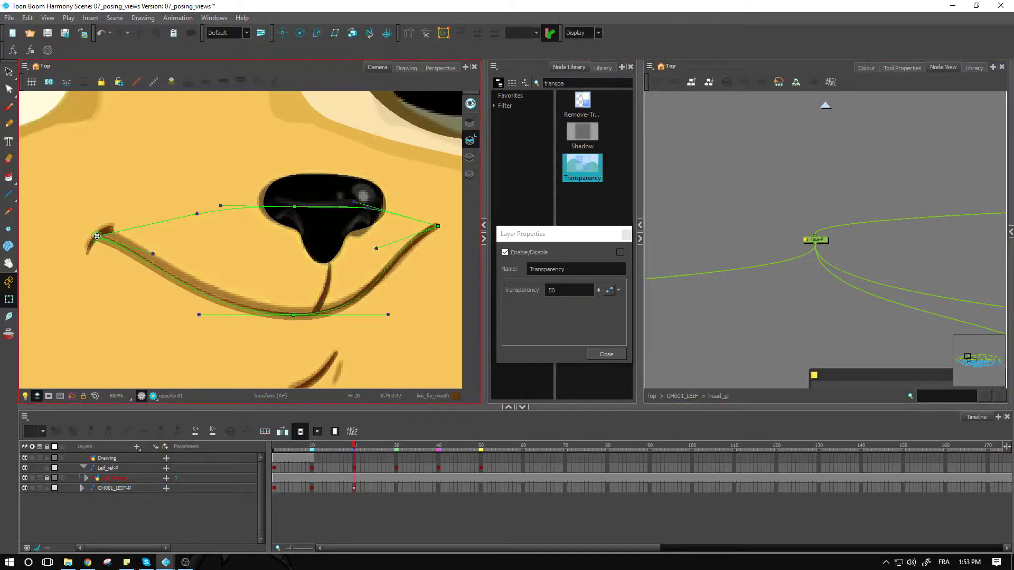
pyautogui.moveTo(96, 236); pyautogui.dragTo(103, 231)
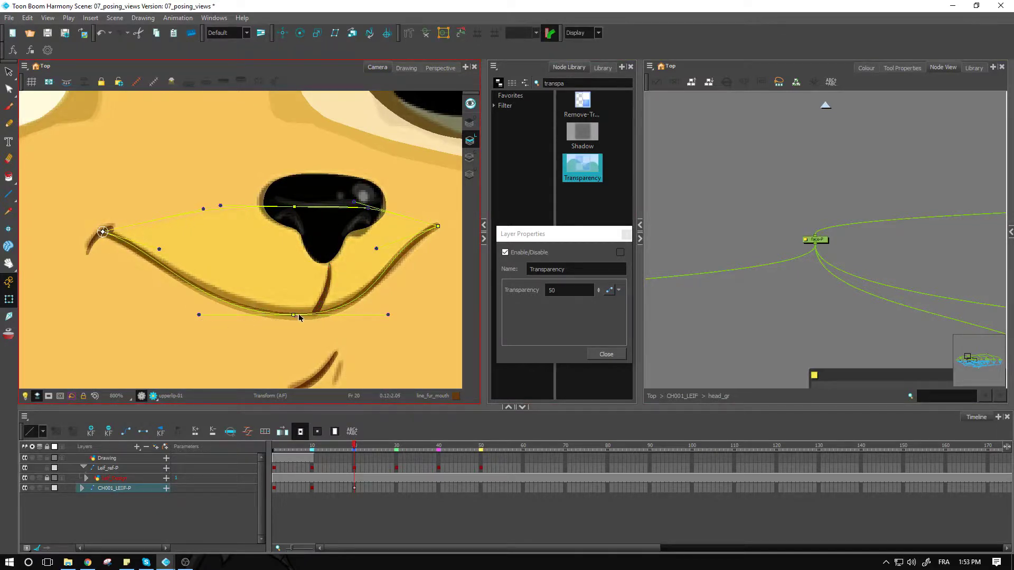
pyautogui.moveTo(299, 317); pyautogui.dragTo(303, 313)
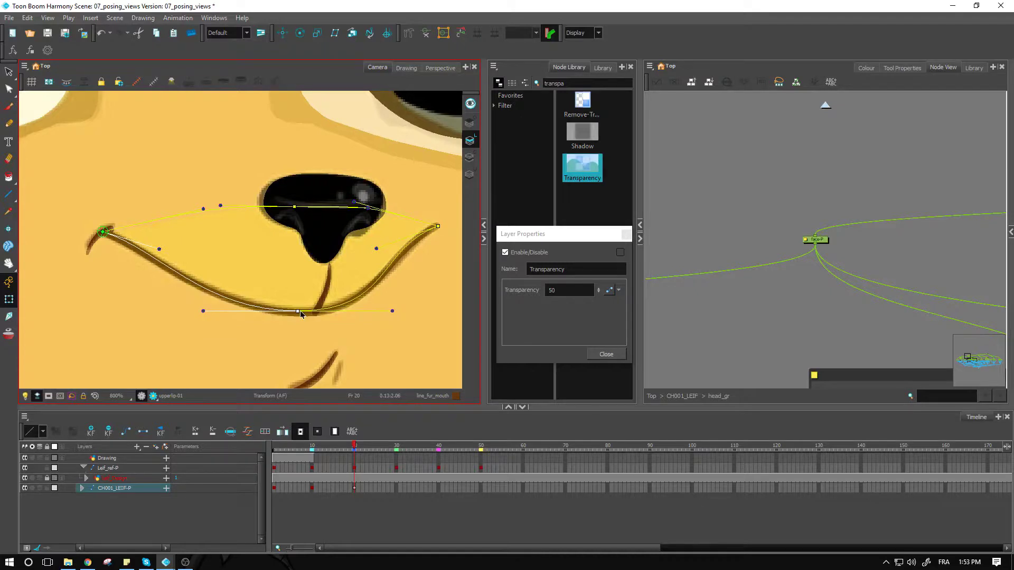
# Select the viewer's-right pupil and scale it down evenly to the size of the reference pupil.
pyautogui.press('1')
pyautogui.press('1')
pyautogui.press('1')
pyautogui.click(679, 237)
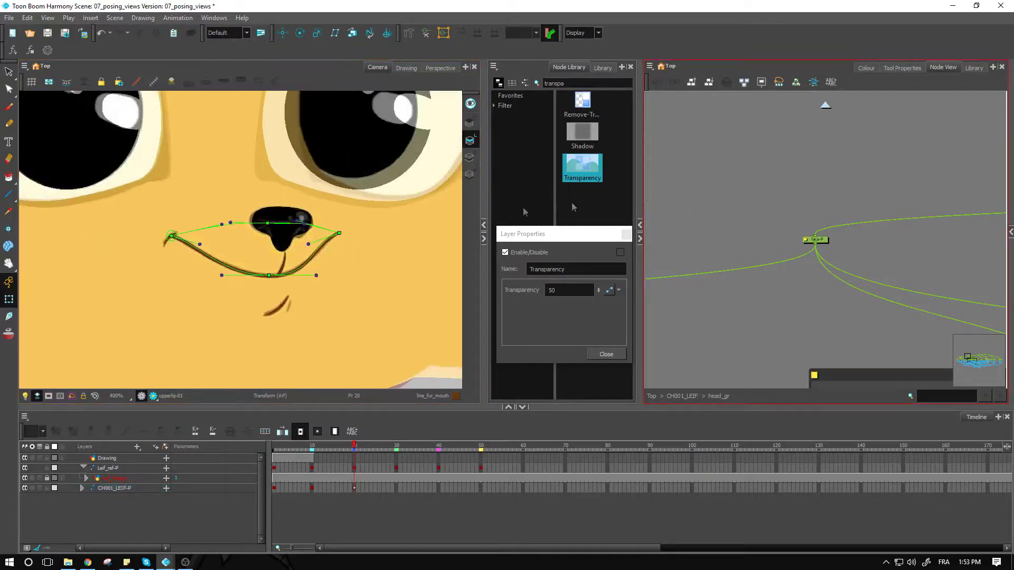
pyautogui.press('1')
pyautogui.press('1')
pyautogui.press('1')
pyautogui.moveTo(302, 168); pyautogui.dragTo(252, 227)
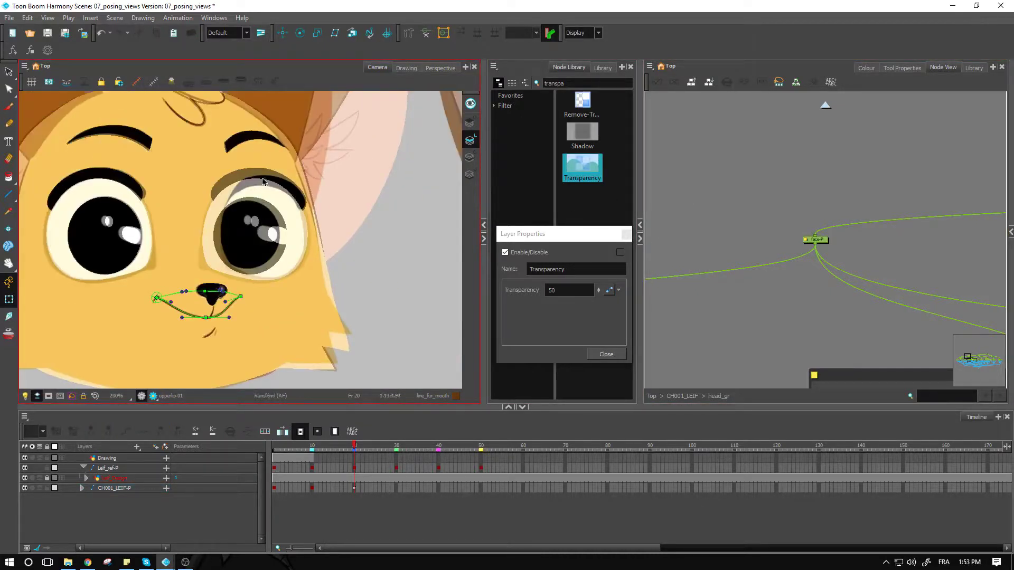
pyautogui.click(263, 183)
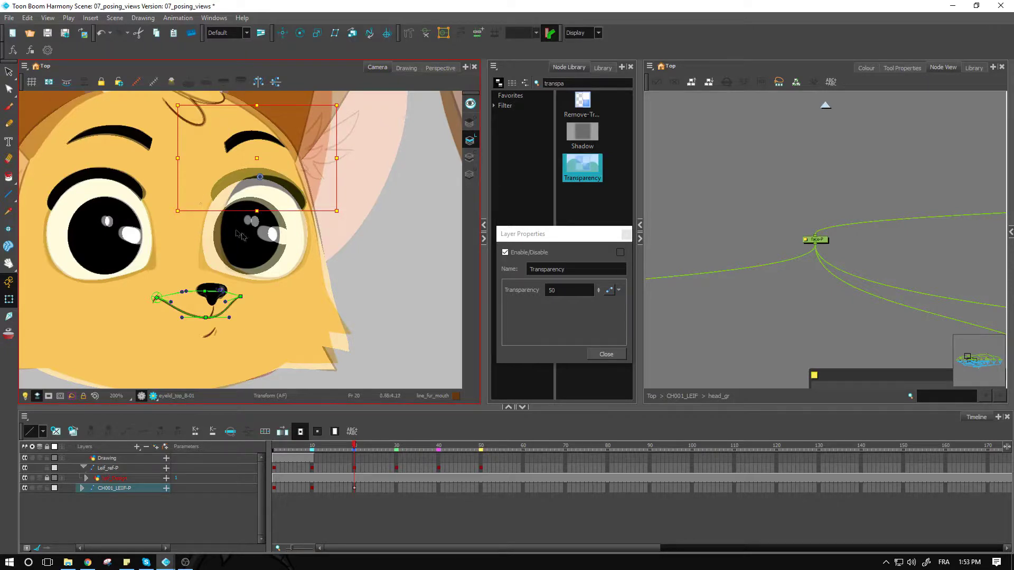
pyautogui.press('1')
pyautogui.click(276, 260)
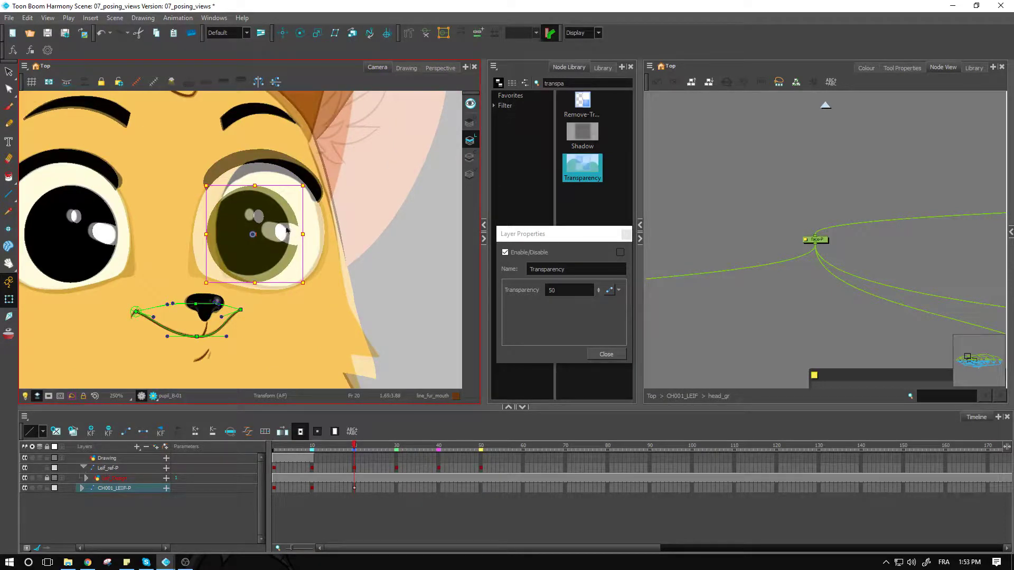
pyautogui.moveTo(303, 185); pyautogui.dragTo(295, 194)
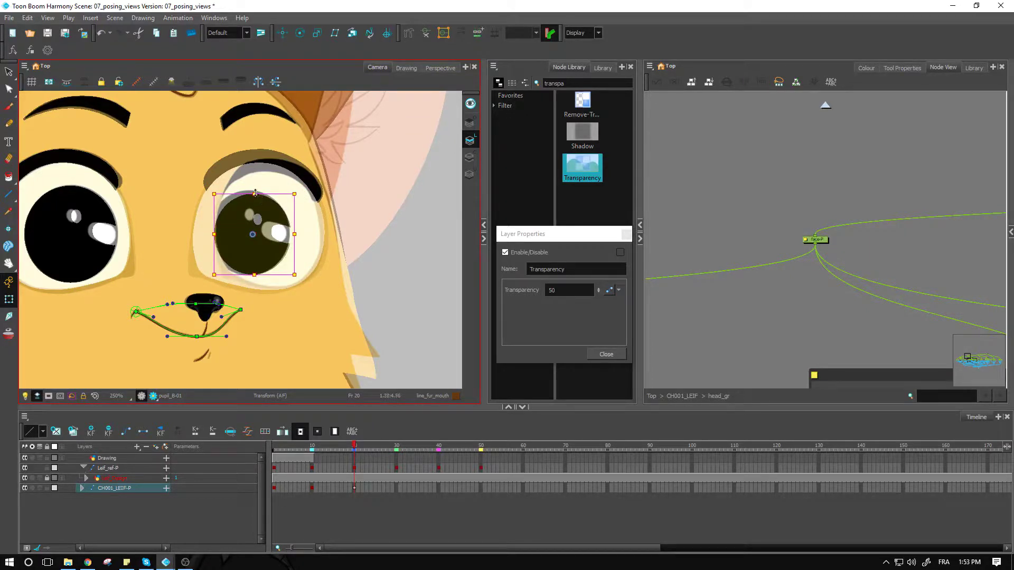
# Move the viewer's-right pupil up and inward over the reference, adjust its proportions and fine-tune its sideways position.
pyautogui.moveTo(255, 192); pyautogui.dragTo(266, 208)
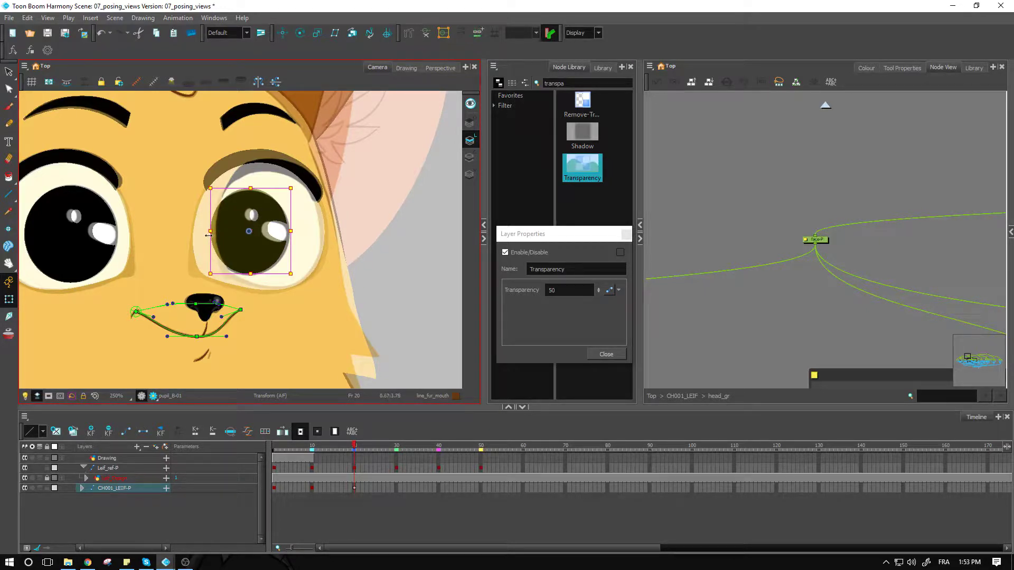
pyautogui.moveTo(208, 230); pyautogui.dragTo(208, 231)
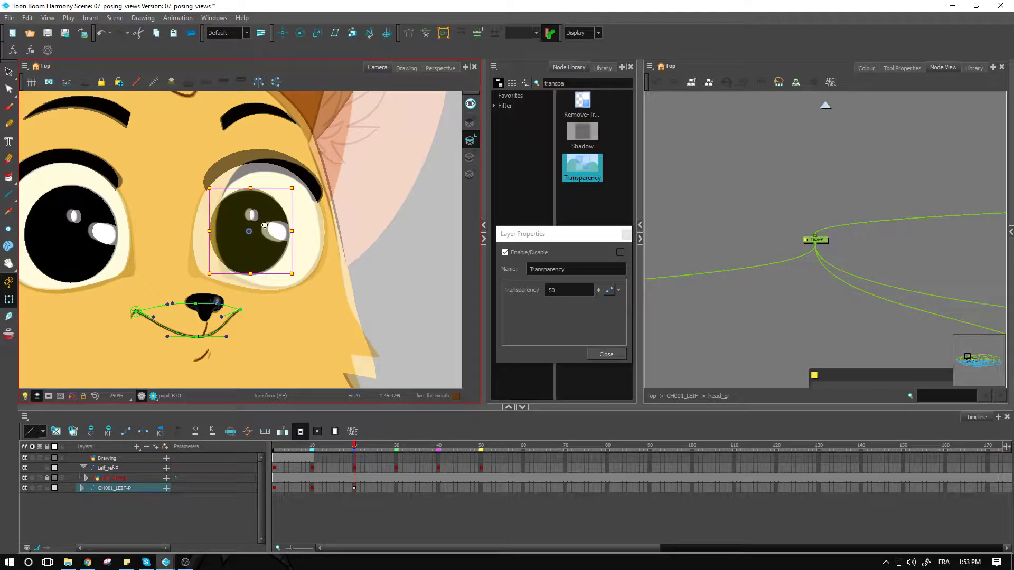
pyautogui.press('Left')
pyautogui.press('Left')
pyautogui.press('Left')
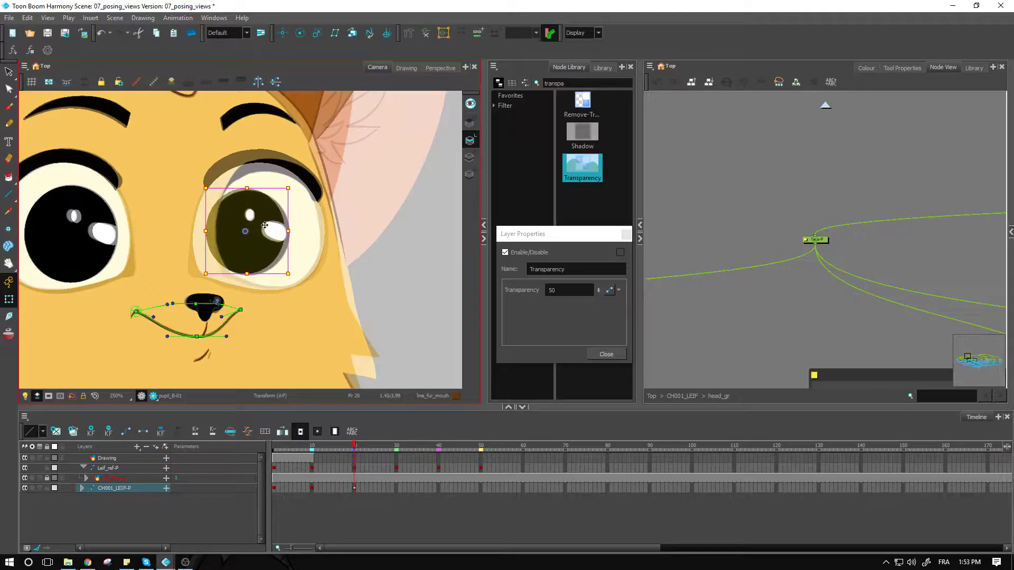
pyautogui.press('Right')
pyautogui.press('Right')
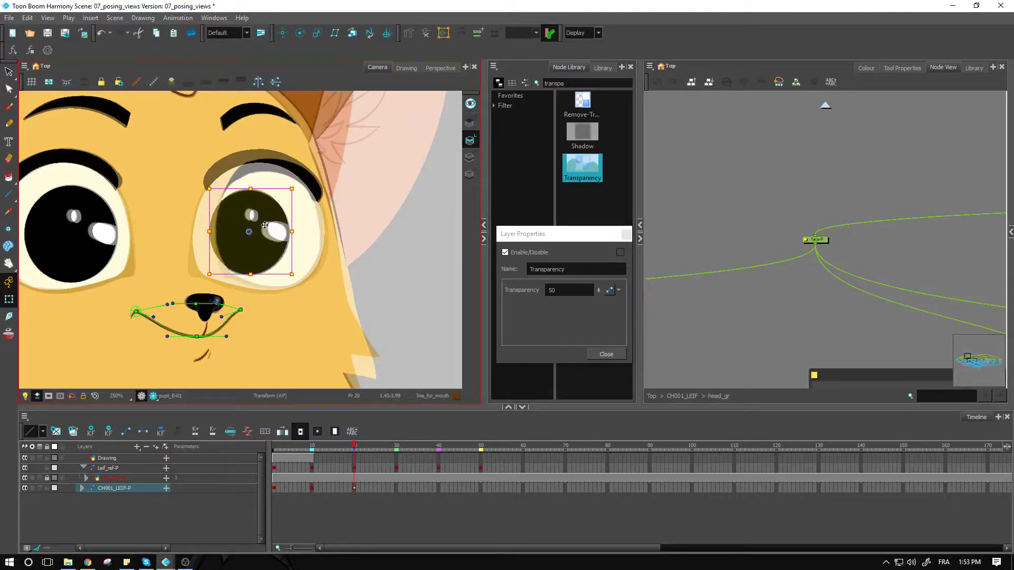
pyautogui.click(431, 211)
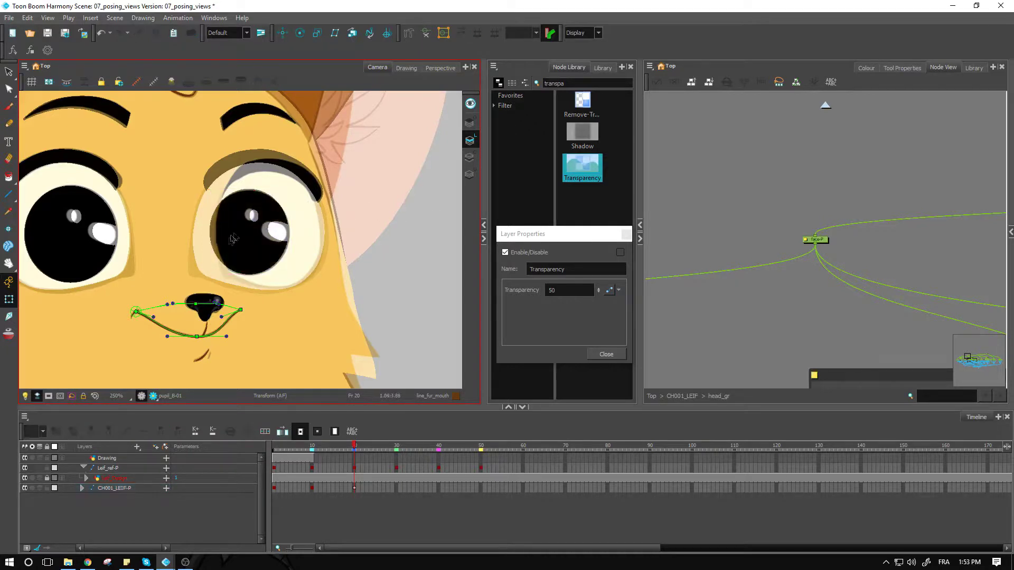
# Select the parent peg of the viewer's-right eye, narrow the whole eye and nudge it outward to match the reference.
pyautogui.click(203, 227)
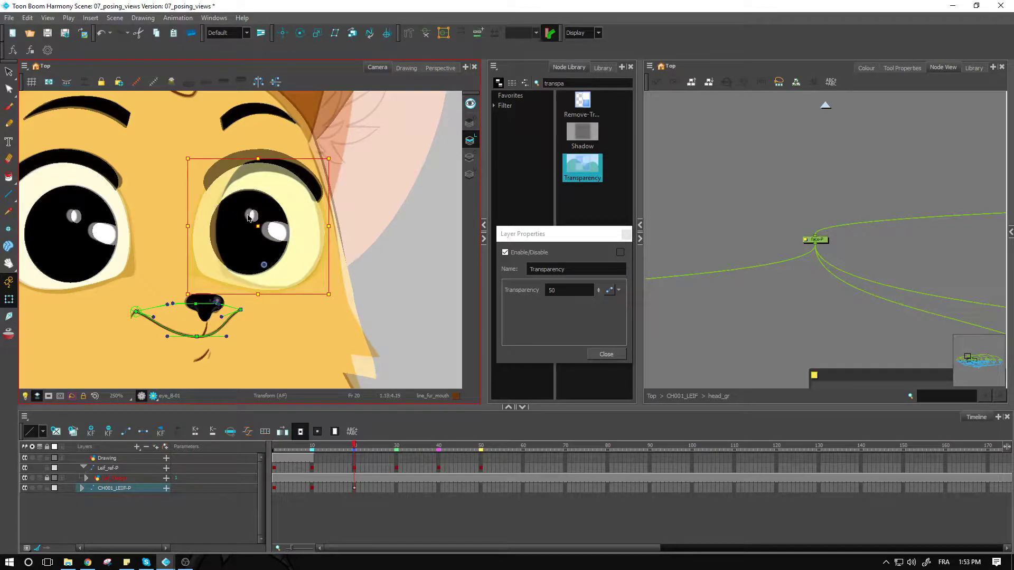
pyautogui.press('b')
pyautogui.press('b')
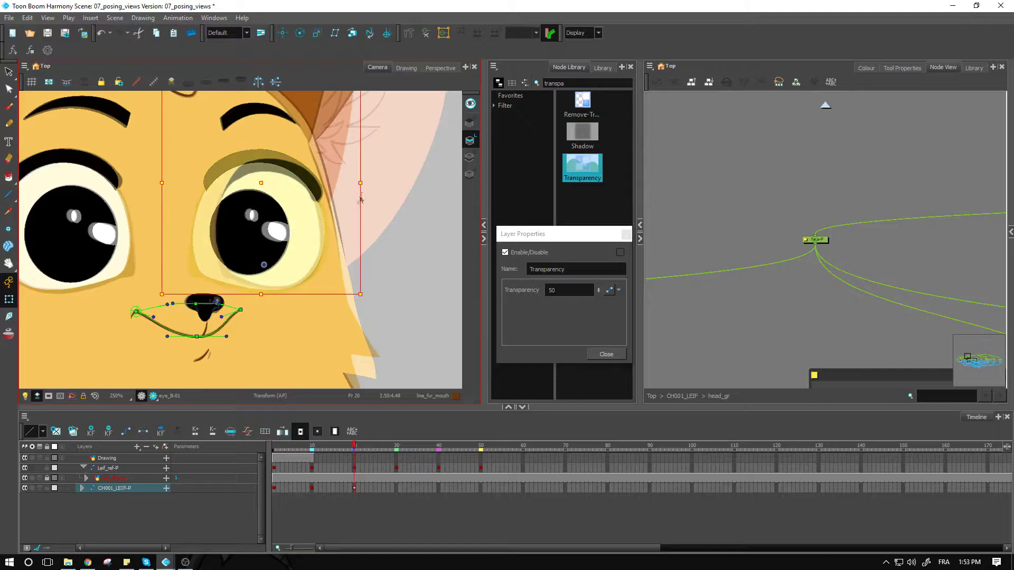
pyautogui.moveTo(360, 183); pyautogui.dragTo(343, 183)
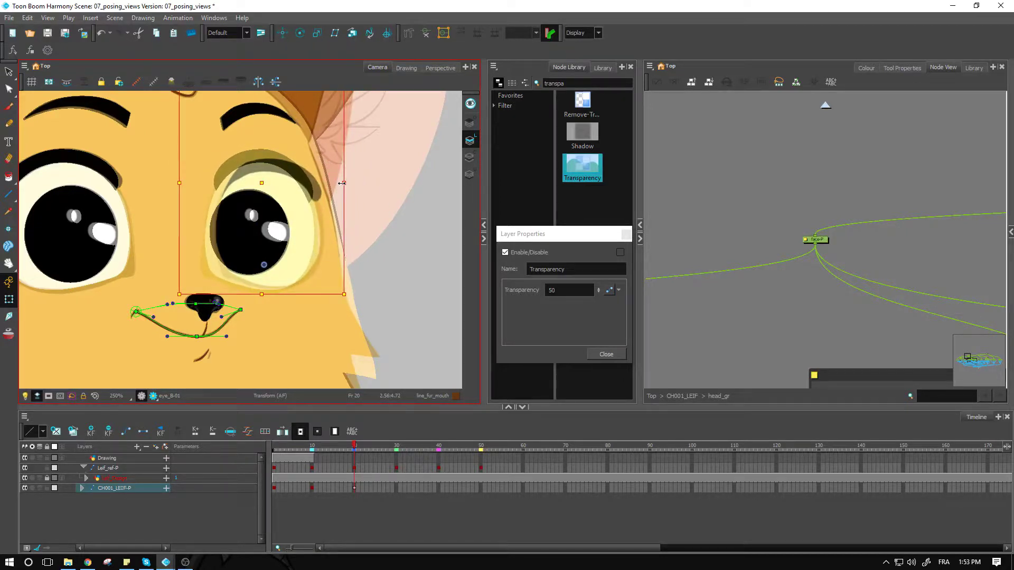
pyautogui.press('Right')
pyautogui.press('Right')
pyautogui.press('Right')
pyautogui.press('Right')
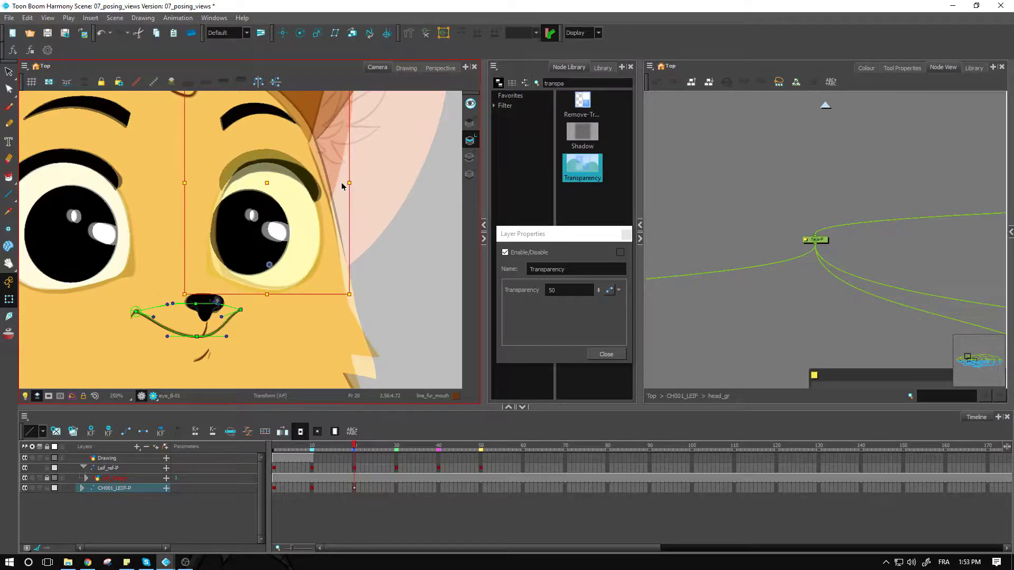
pyautogui.press('Right')
pyautogui.press('Right')
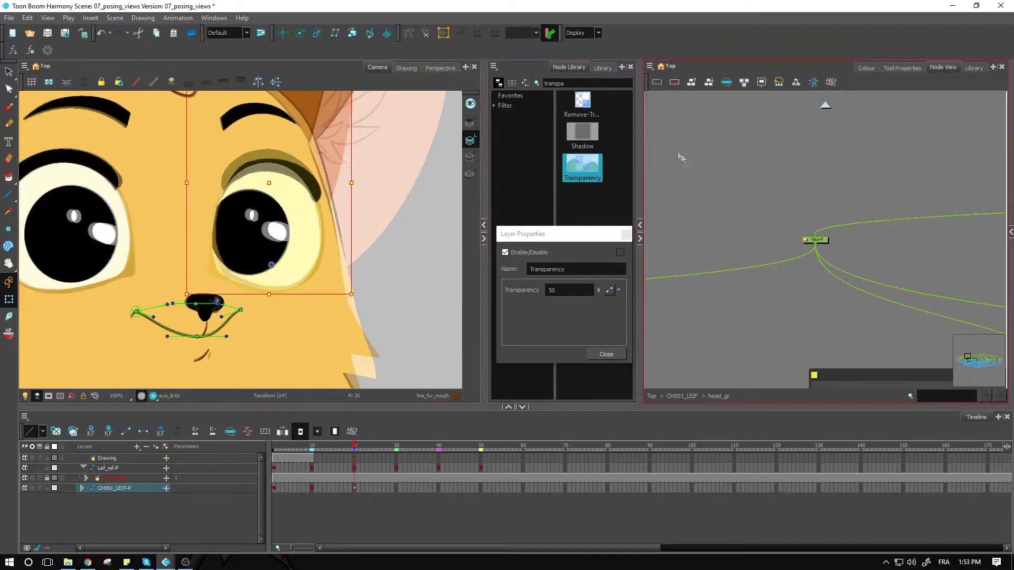
pyautogui.click(681, 156)
# Reshape the viewer's-right upper eyelid by adjusting its deformation end points and curve handles to match the reference lash line.
pyautogui.press('2')
pyautogui.click(257, 137)
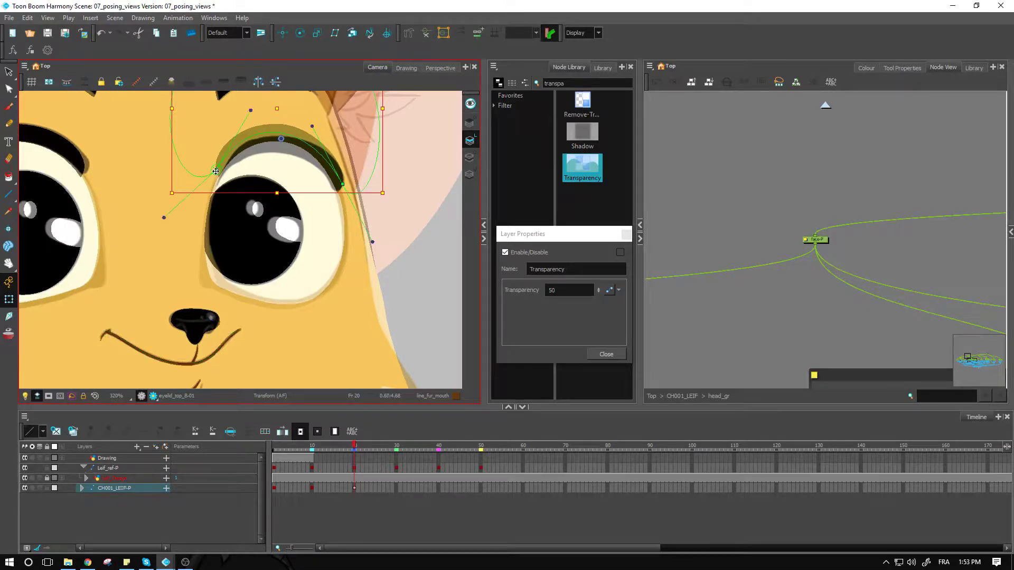
pyautogui.click(217, 171)
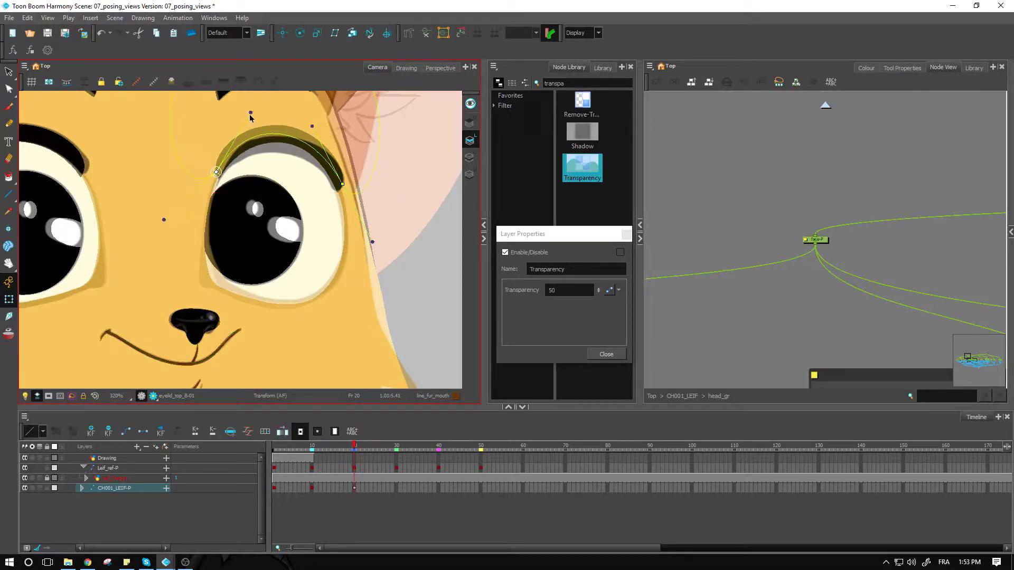
pyautogui.moveTo(252, 116); pyautogui.dragTo(313, 138)
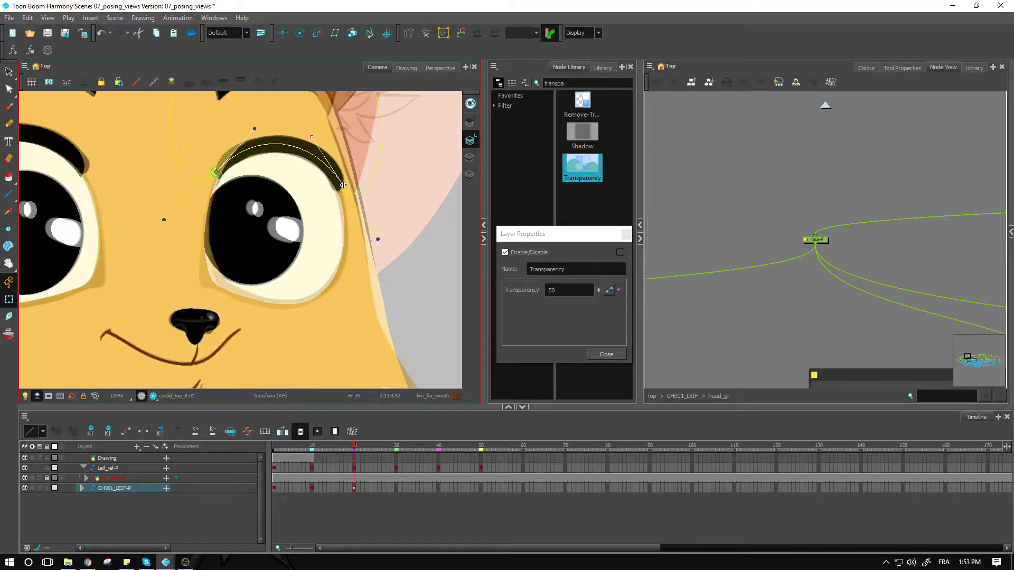
pyautogui.moveTo(341, 187); pyautogui.dragTo(340, 185)
pyautogui.click(691, 163)
# Select the viewer's-right upper eyelid again and reduce its height slightly.
pyautogui.click(263, 143)
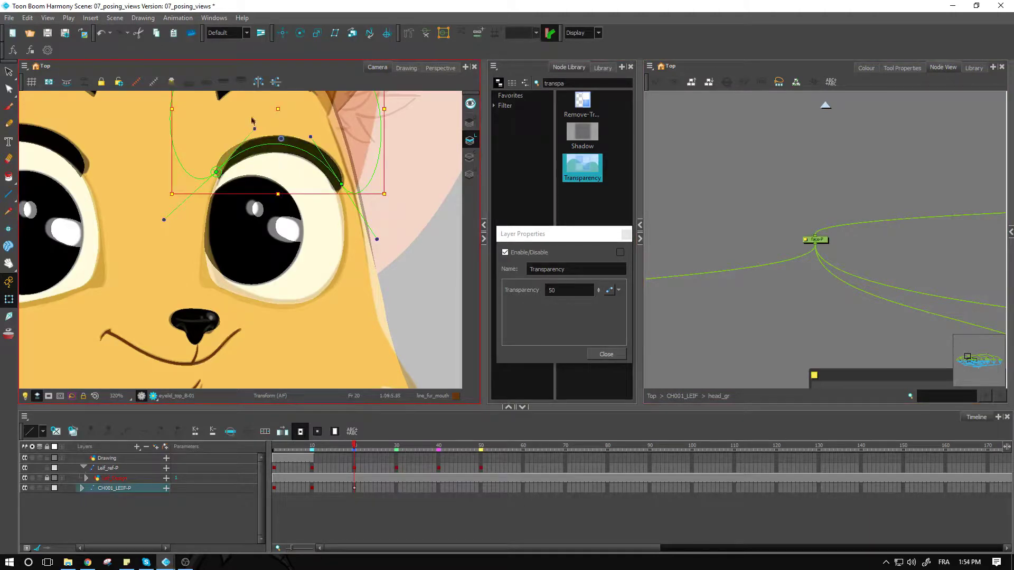
pyautogui.press('1')
pyautogui.press('1')
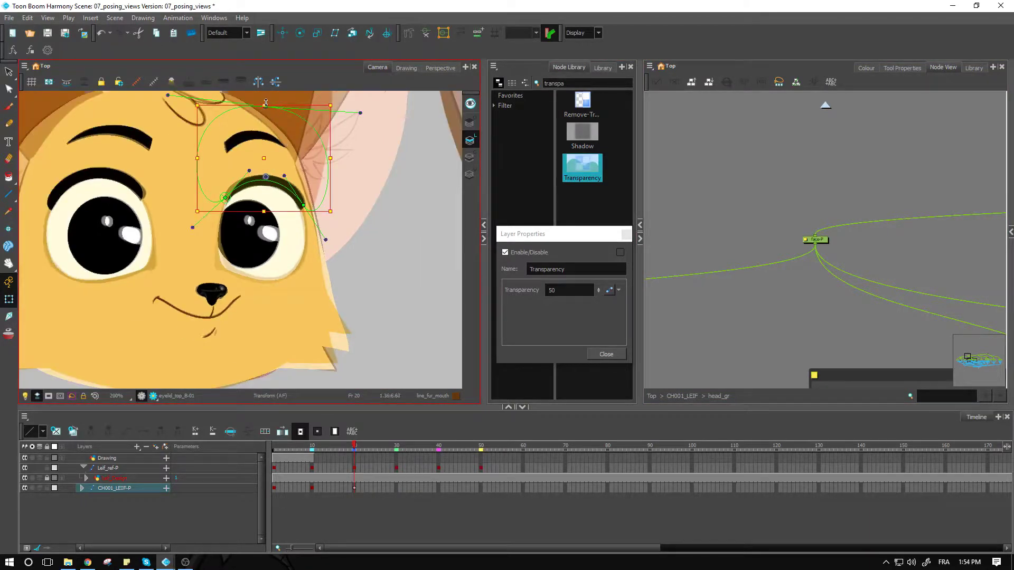
pyautogui.moveTo(266, 104); pyautogui.dragTo(265, 113)
pyautogui.press('2')
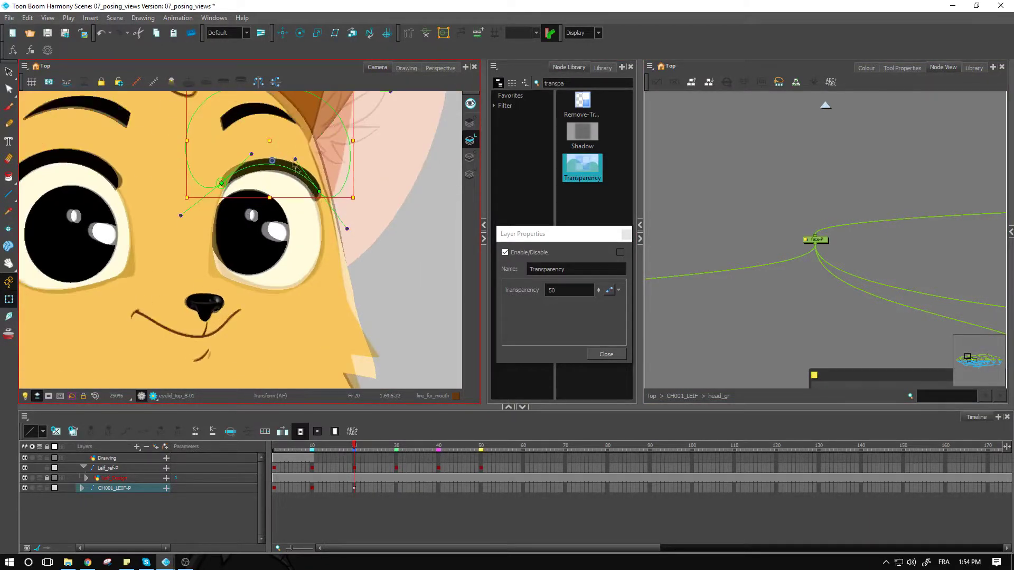
# Refine the viewer's-right upper eyelid curve by repositioning its deformation end points and curve handles over the reference lash line.
pyautogui.press('2')
pyautogui.press('2')
pyautogui.click(684, 165)
pyautogui.moveTo(204, 140); pyautogui.dragTo(221, 206)
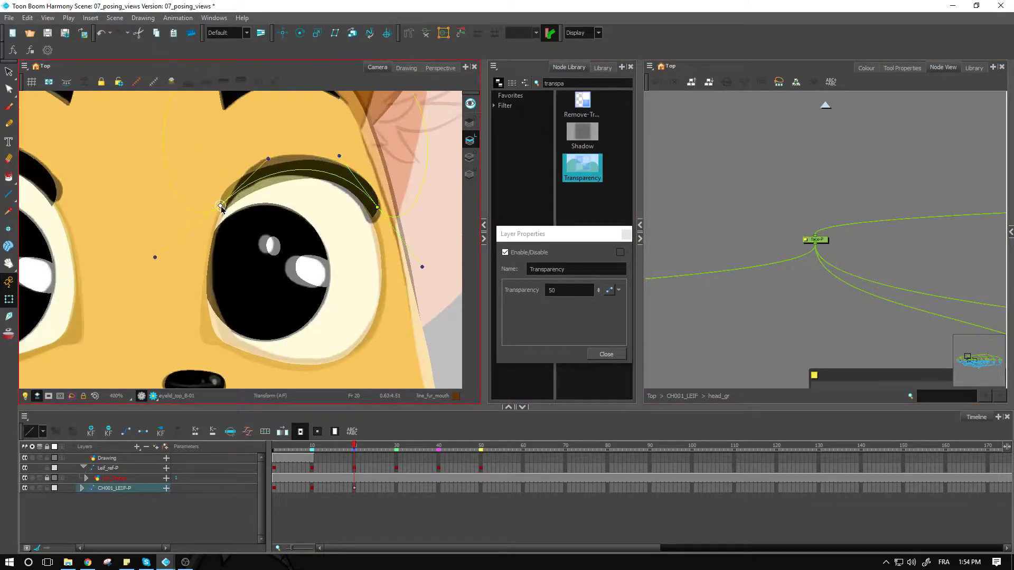
pyautogui.moveTo(267, 161); pyautogui.dragTo(270, 142)
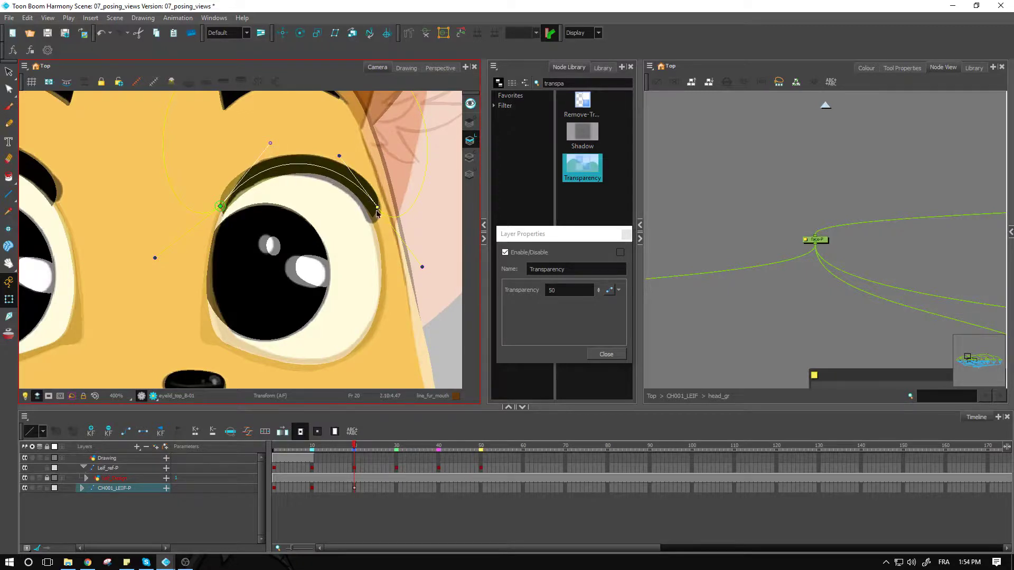
pyautogui.moveTo(377, 210); pyautogui.dragTo(376, 217)
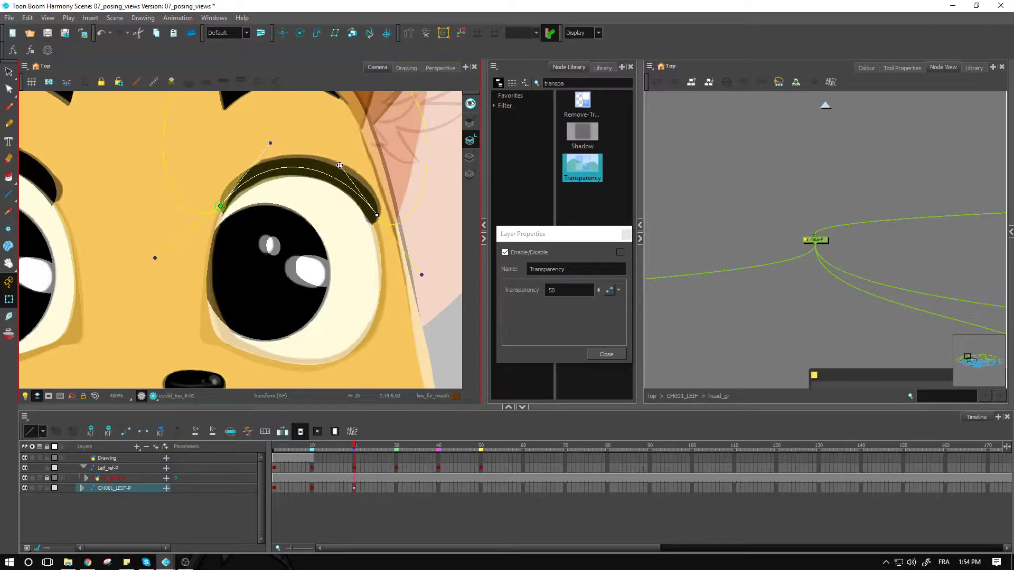
pyautogui.moveTo(340, 166); pyautogui.dragTo(343, 159)
pyautogui.click(704, 203)
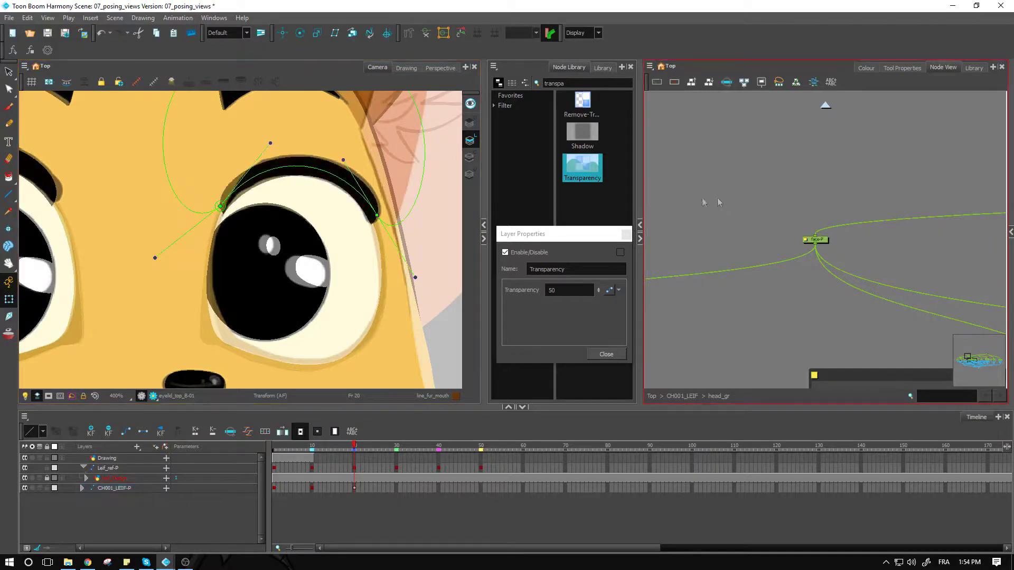
# Reshape the viewer's-right eye white by adjusting its deformation points and handles along the inner, lower and outer edges to match the reference.
pyautogui.click(229, 330)
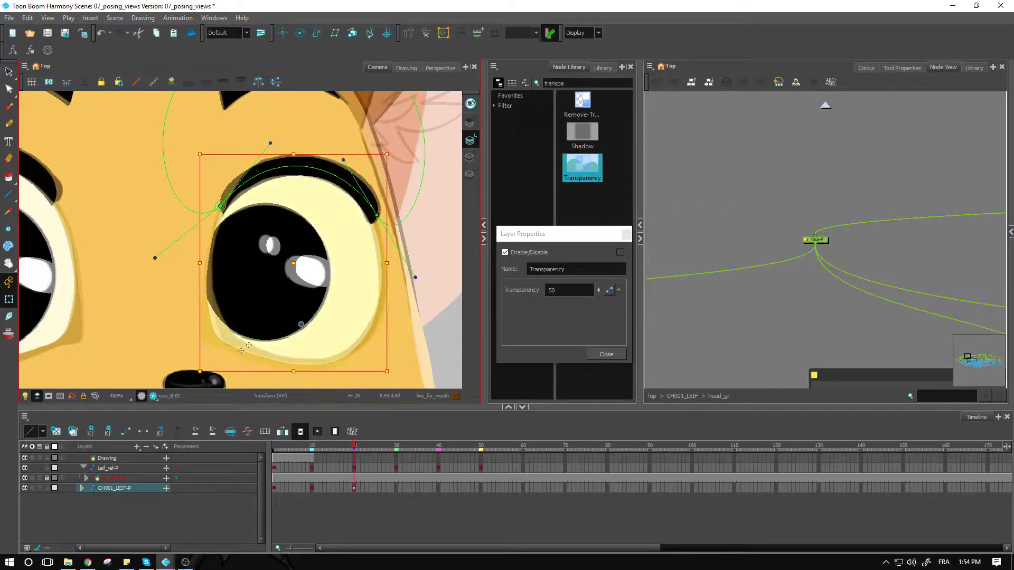
pyautogui.click(427, 33)
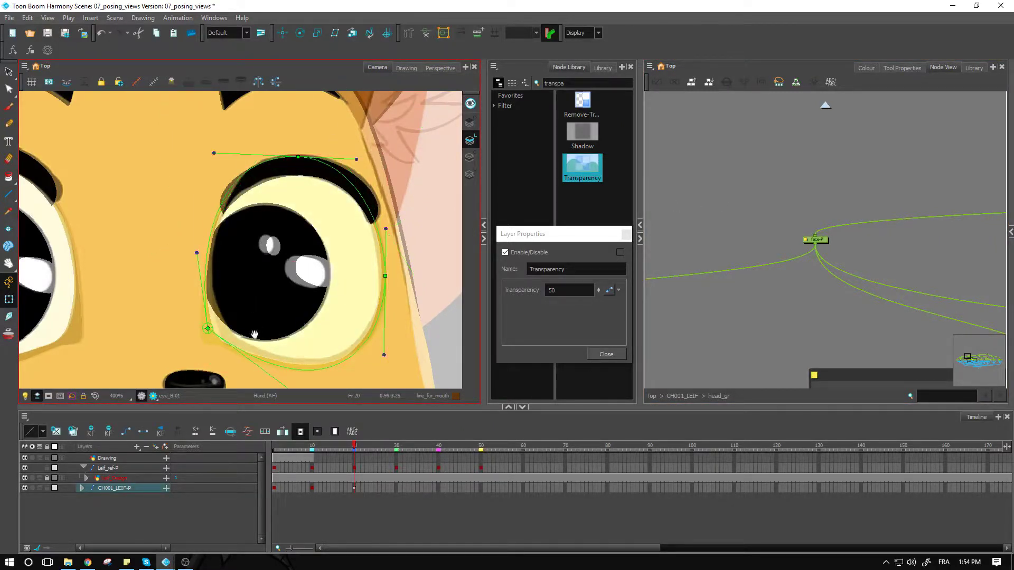
pyautogui.moveTo(255, 334); pyautogui.dragTo(293, 293)
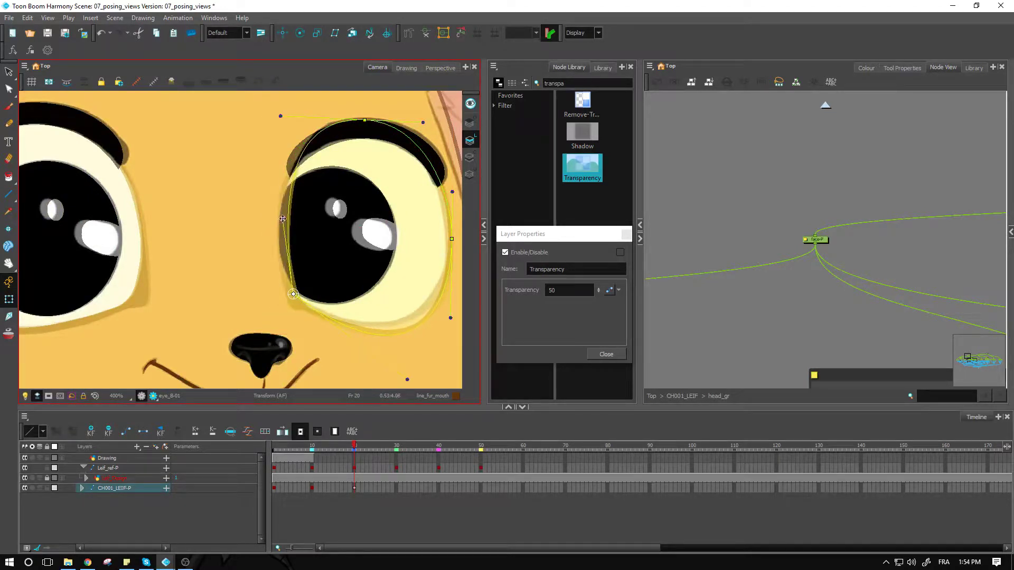
pyautogui.moveTo(283, 218); pyautogui.dragTo(265, 221)
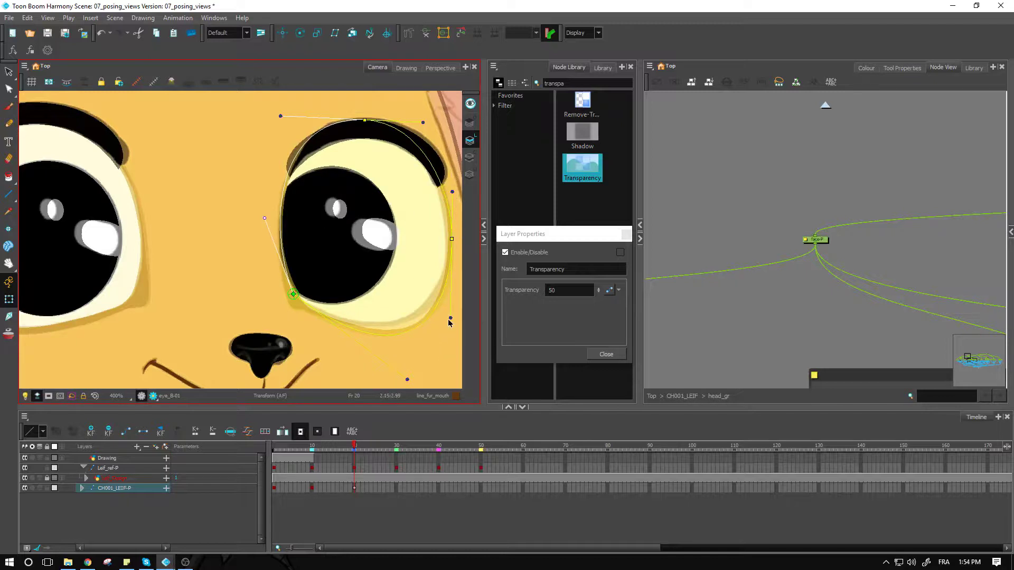
pyautogui.moveTo(450, 318); pyautogui.dragTo(449, 294)
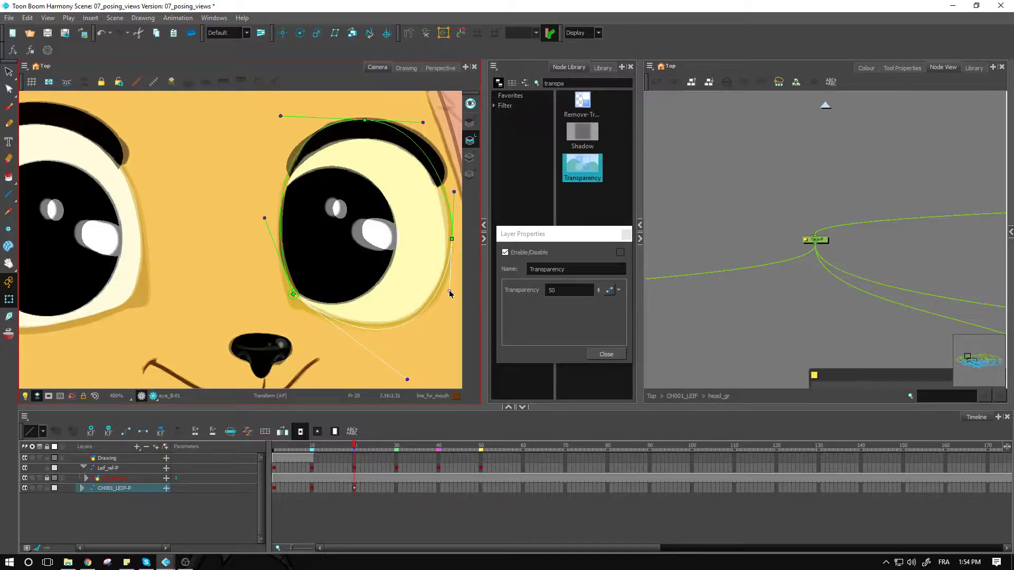
pyautogui.moveTo(453, 238); pyautogui.dragTo(449, 238)
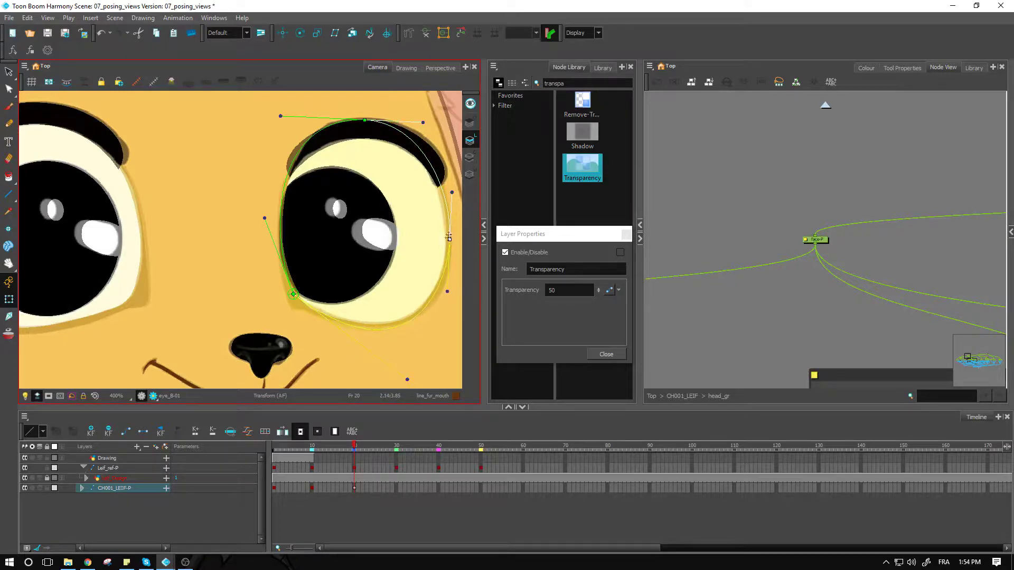
pyautogui.moveTo(451, 193); pyautogui.dragTo(447, 192)
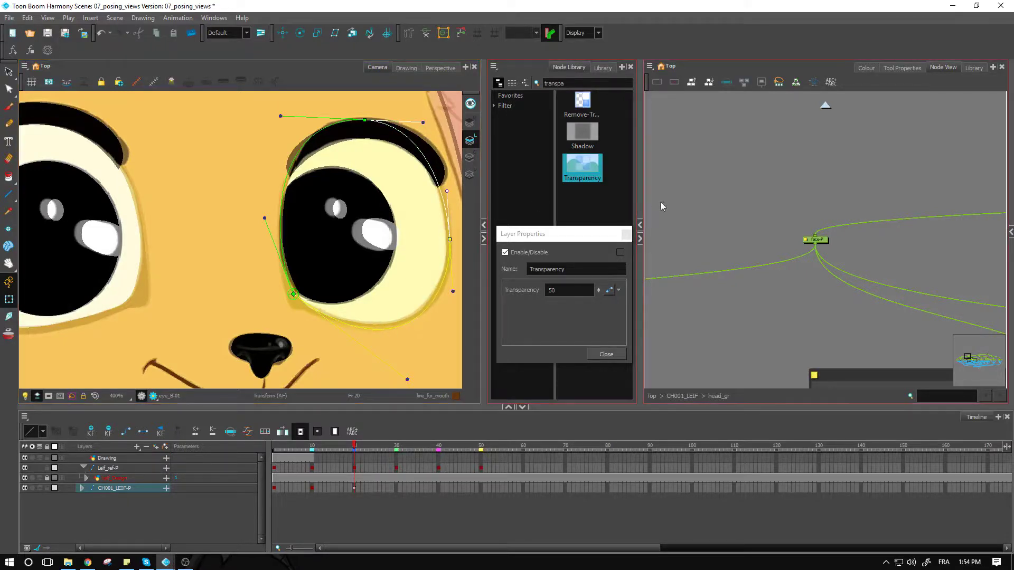
pyautogui.click(662, 205)
# Select the jaw and narrow it symmetrically to bring its sides closer to the reference face outline.
pyautogui.press('1')
pyautogui.press('1')
pyautogui.scroll(-4, 309, 170)
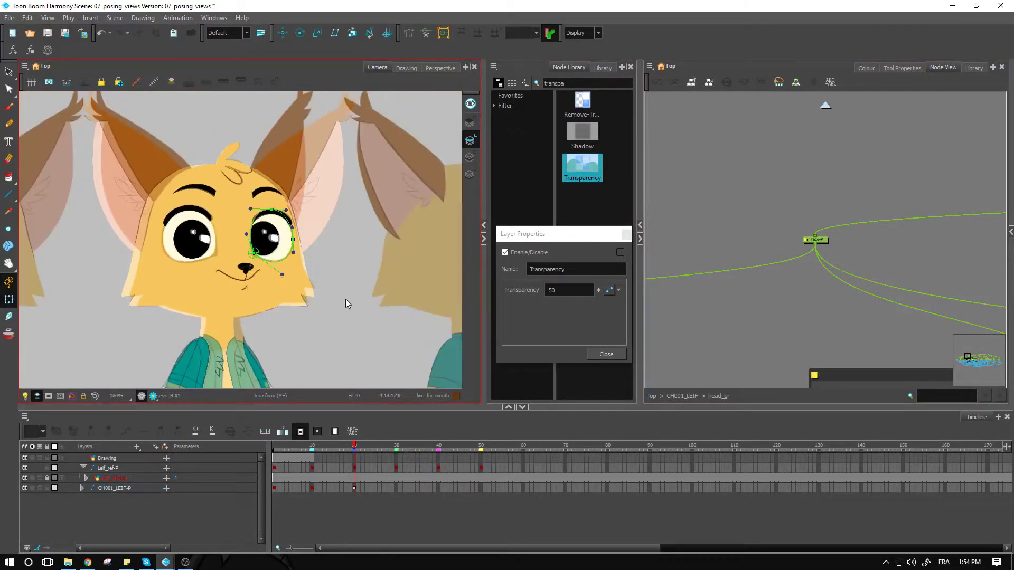
pyautogui.click(175, 316)
pyautogui.scroll(1, 200, 317)
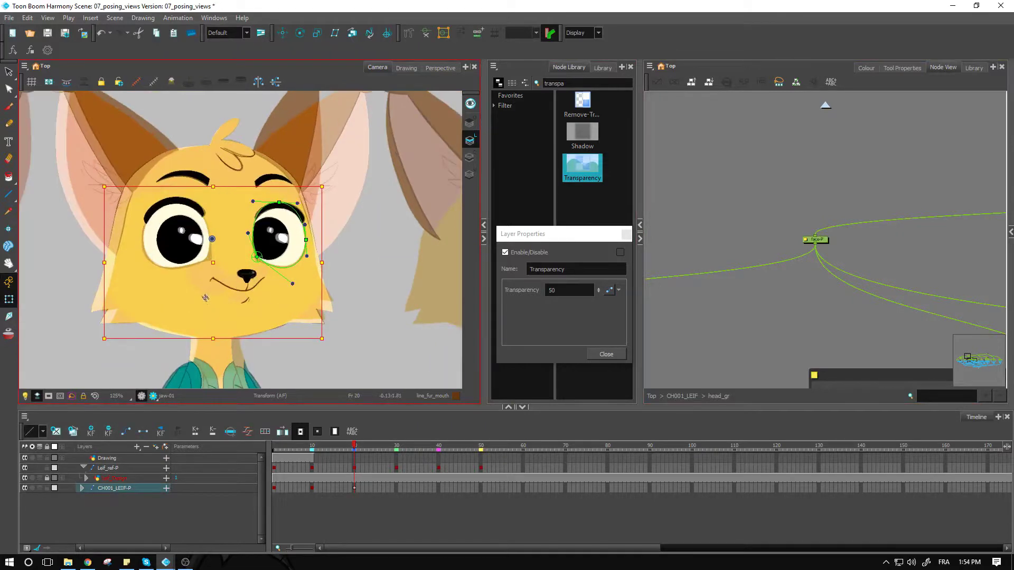
pyautogui.scroll(1, 303, 226)
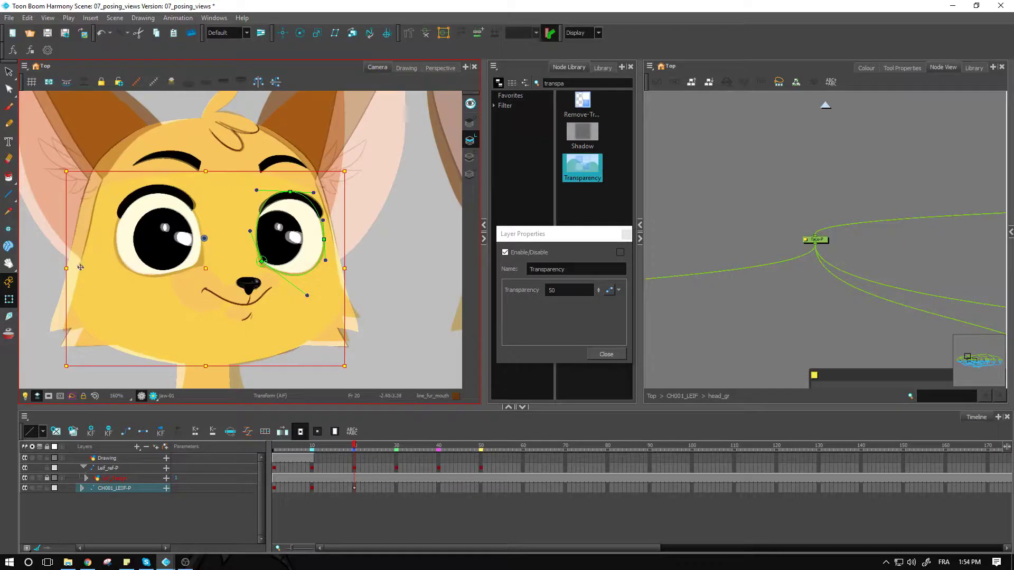
pyautogui.scroll(1, 100, 271)
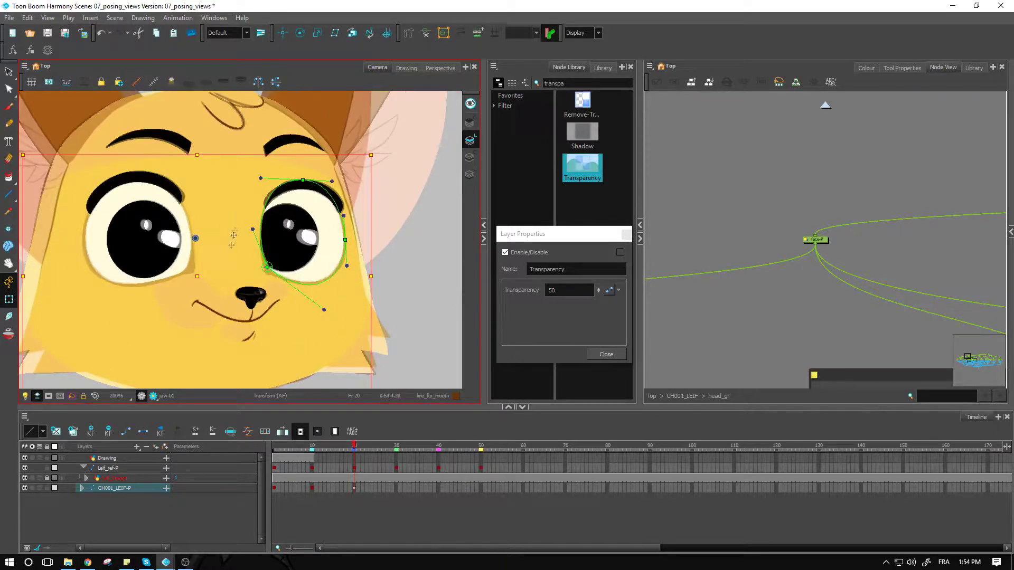
pyautogui.moveTo(95, 247); pyautogui.dragTo(200, 240)
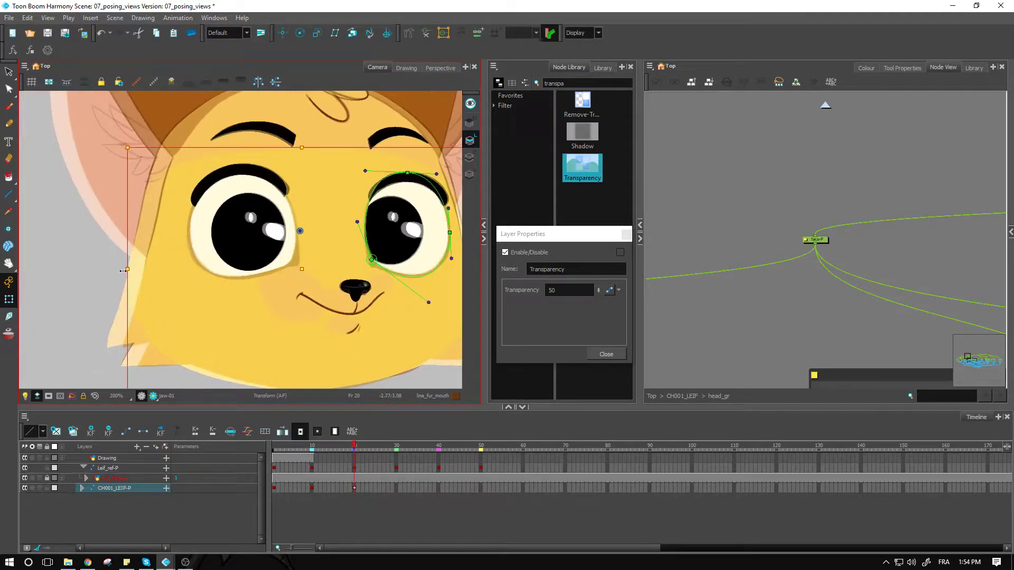
pyautogui.moveTo(127, 270); pyautogui.dragTo(146, 271)
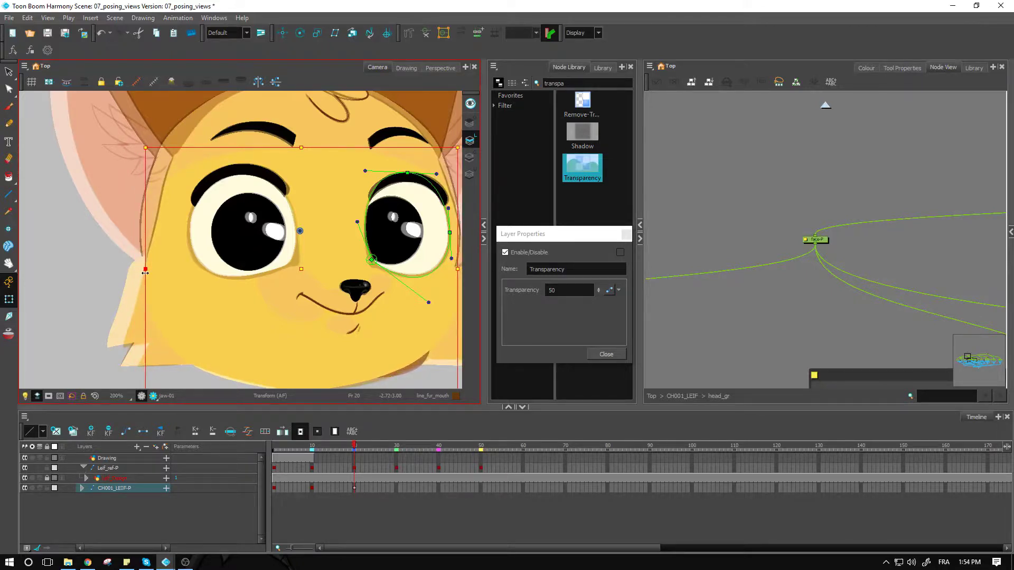
# Select the head shape and narrow it symmetrically to fit the reference skull outline.
pyautogui.scroll(-1, 232, 281)
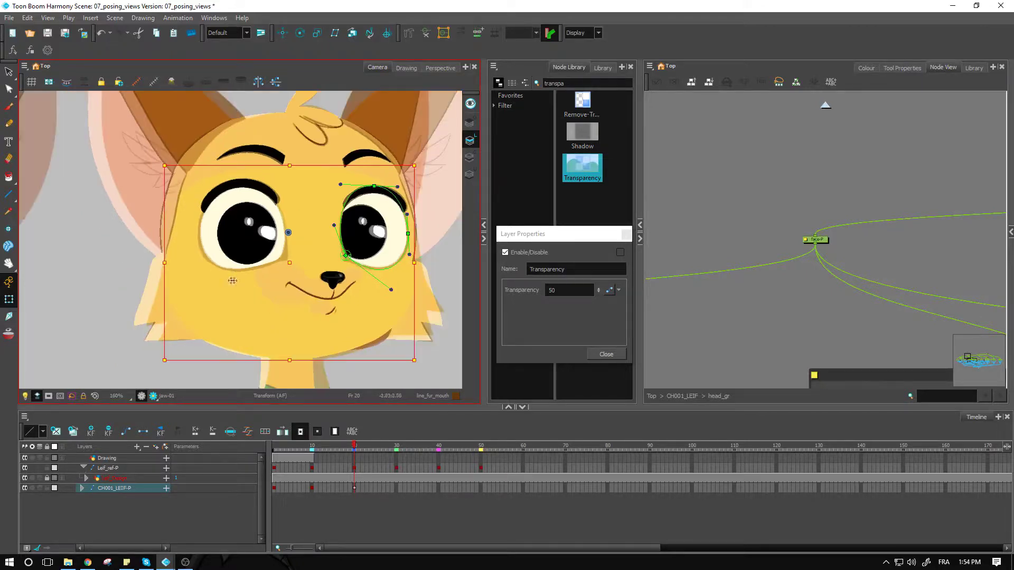
pyautogui.moveTo(232, 281); pyautogui.dragTo(190, 252)
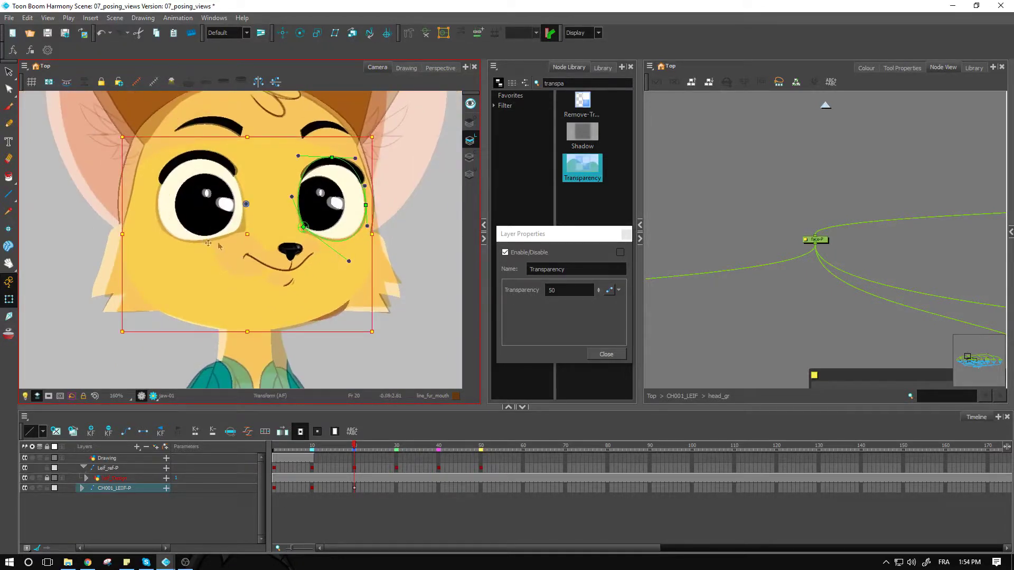
pyautogui.click(169, 136)
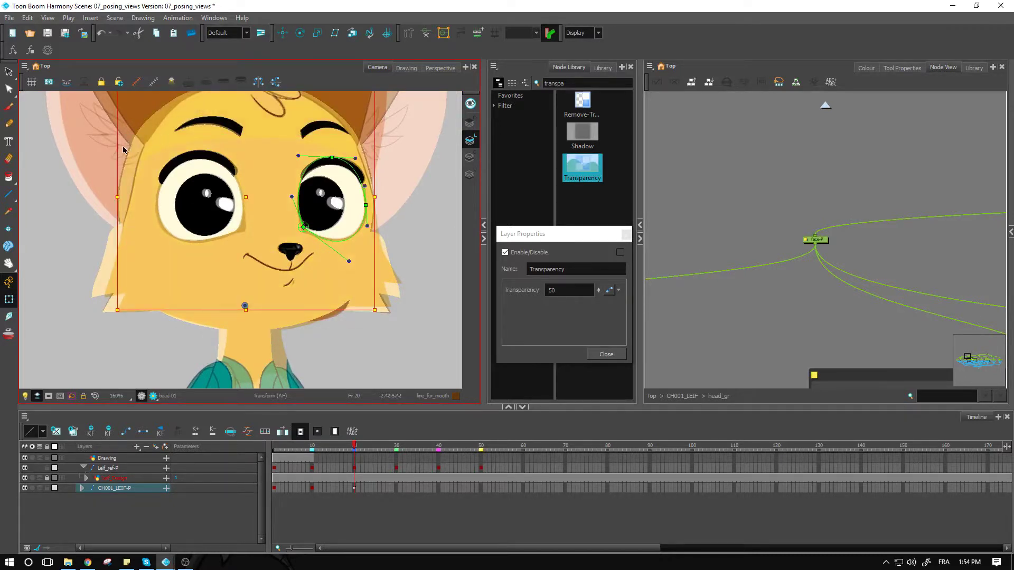
pyautogui.moveTo(117, 201); pyautogui.dragTo(130, 198)
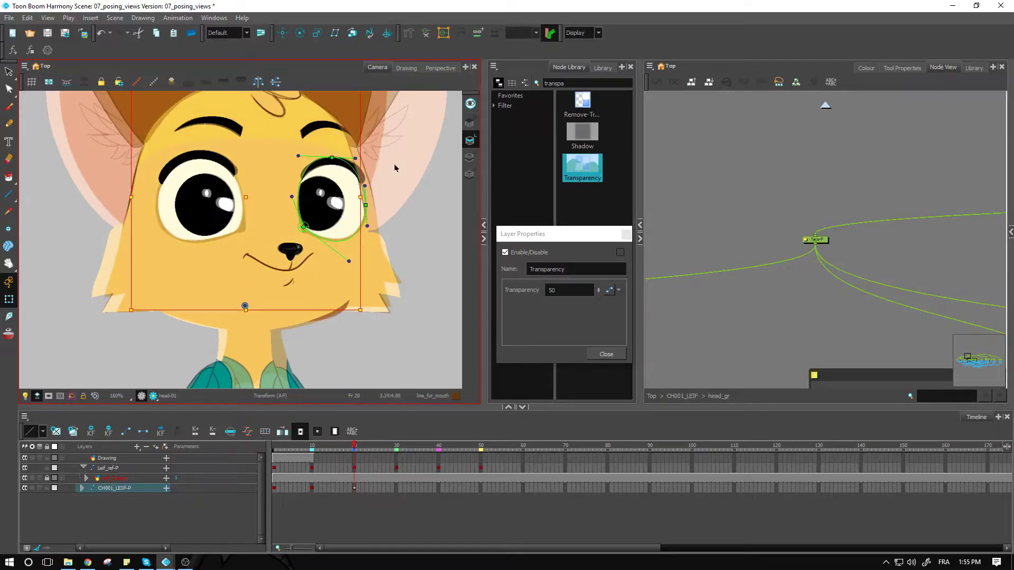
# Reshape the head by moving its viewer's-right deformation point outward and raising the curve handle to match the top of the reference skull.
pyautogui.press('space')
pyautogui.moveTo(378, 180); pyautogui.dragTo(335, 210)
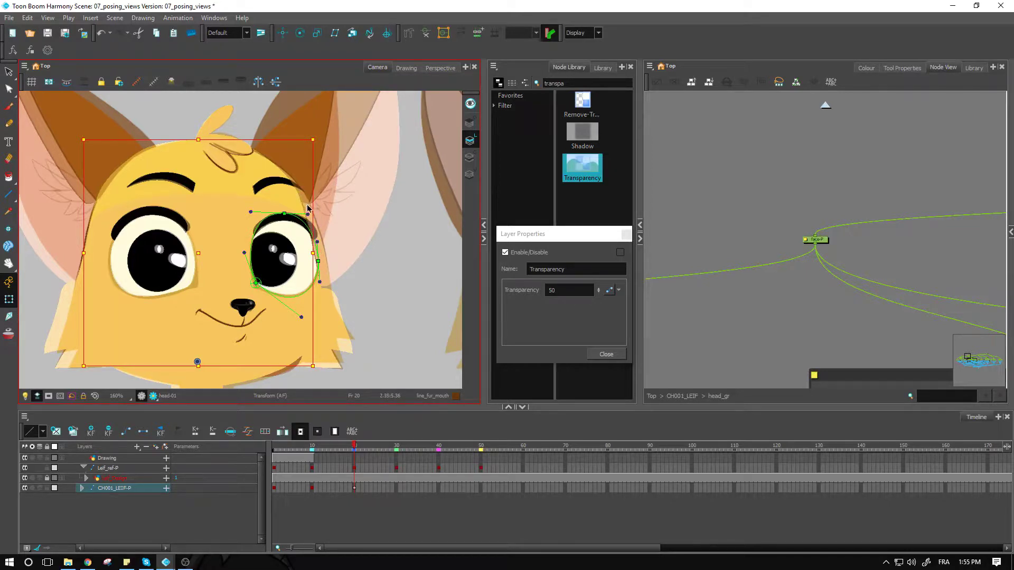
pyautogui.click(323, 213)
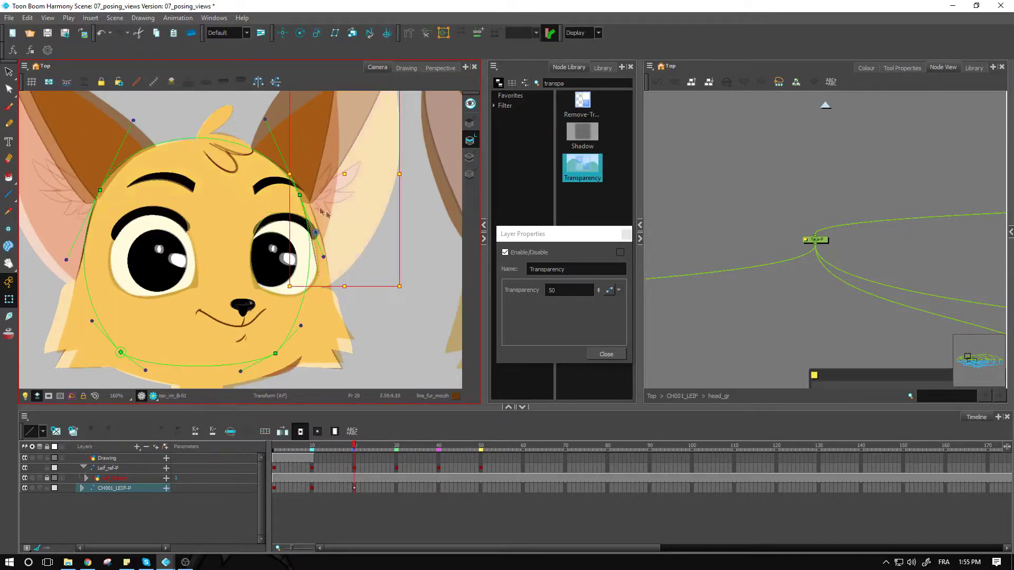
pyautogui.moveTo(299, 198); pyautogui.dragTo(312, 205)
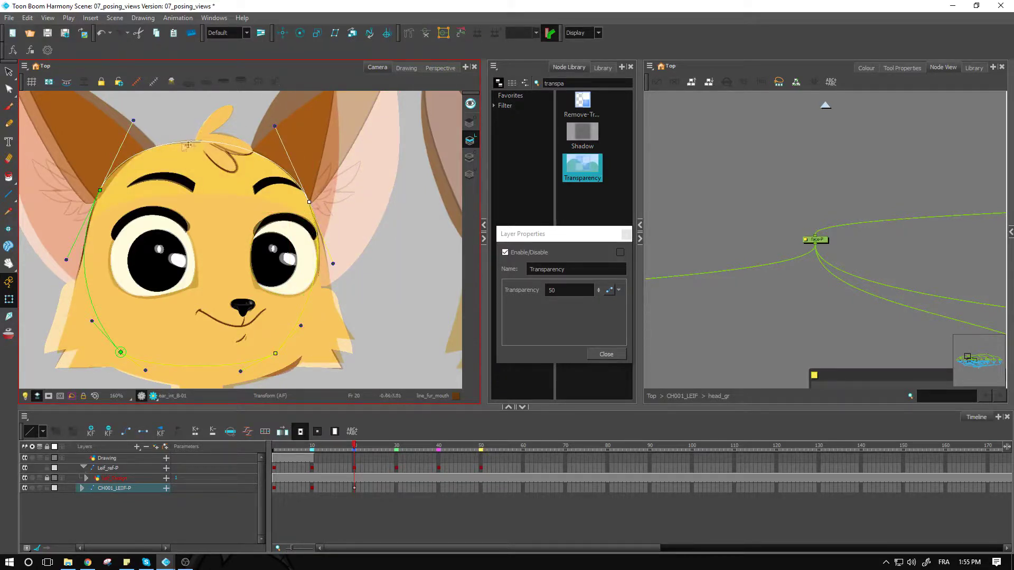
pyautogui.click(99, 191)
pyautogui.scroll(4, 216, 159)
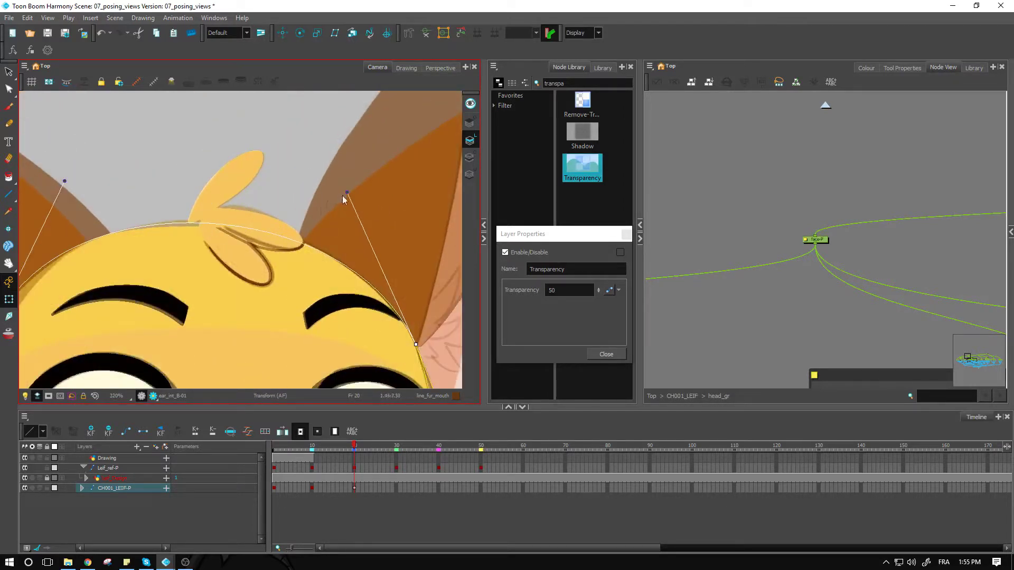
pyautogui.moveTo(344, 189); pyautogui.dragTo(337, 174)
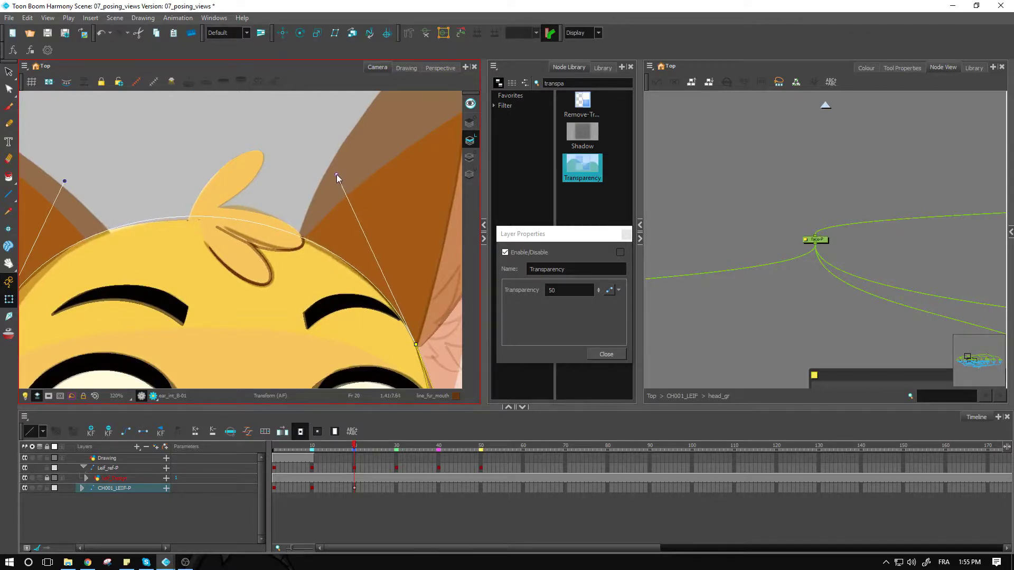
# Show the jaw's deformation controls and push its viewer's-right points and upper curve handle outward to match the reference cheek line.
pyautogui.scroll(-2, 324, 278)
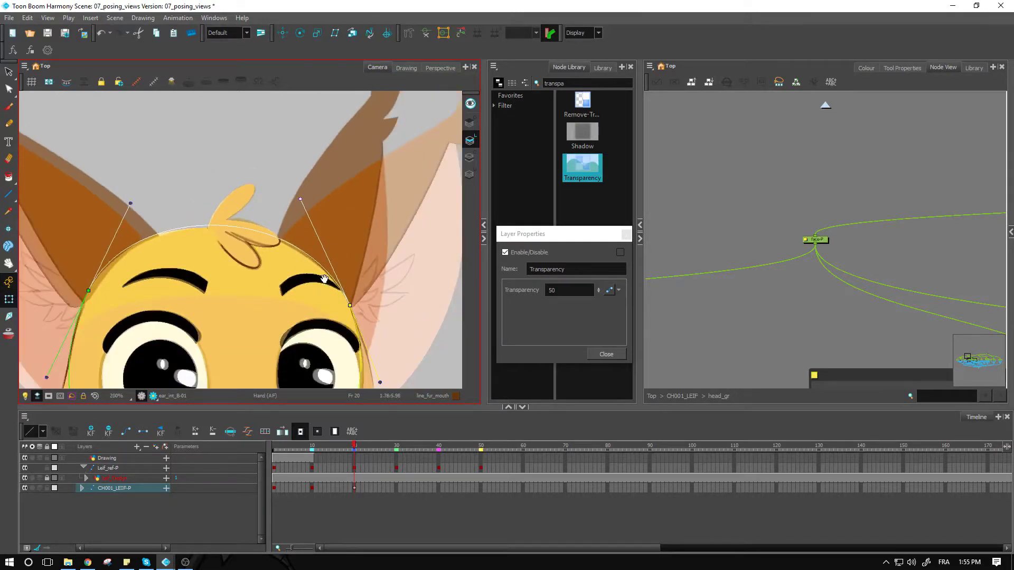
pyautogui.moveTo(325, 278); pyautogui.dragTo(296, 101)
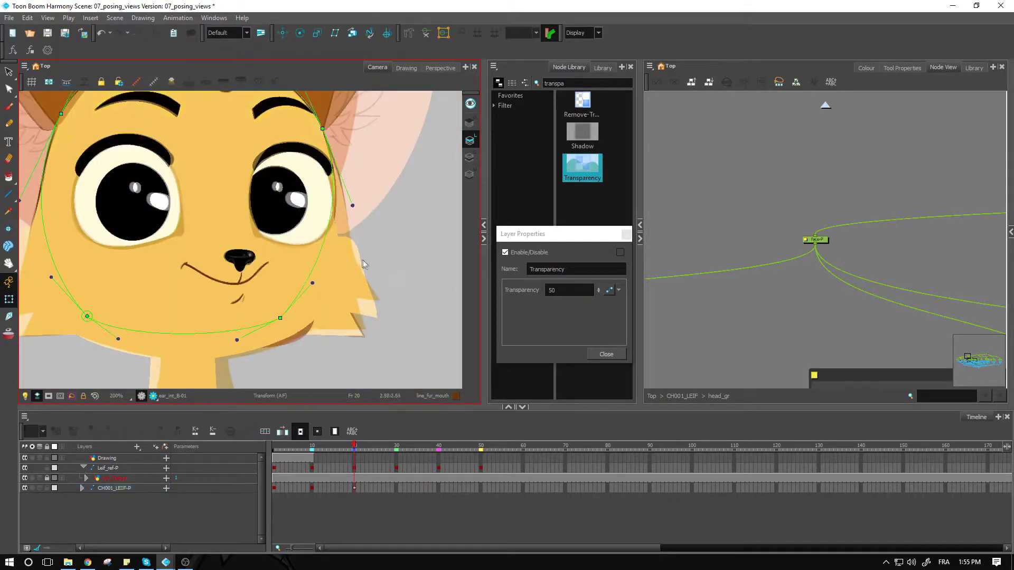
pyautogui.click(354, 253)
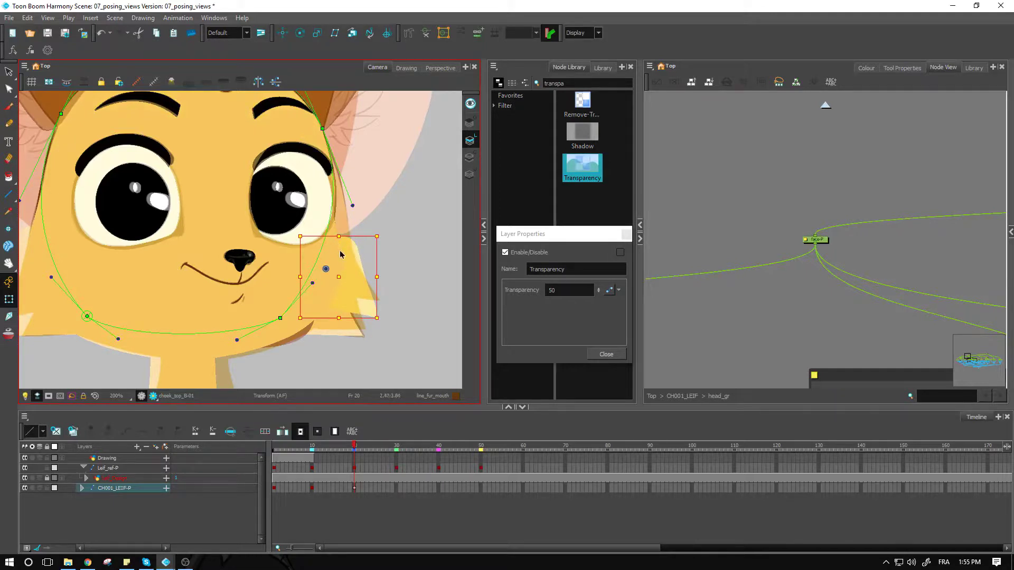
pyautogui.click(333, 256)
pyautogui.click(425, 33)
pyautogui.click(413, 232)
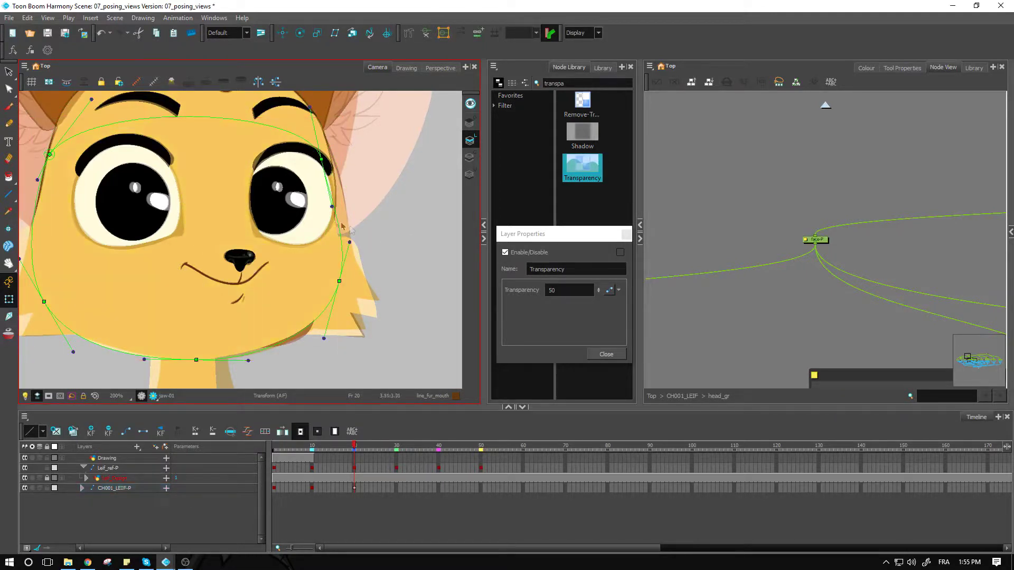
pyautogui.click(333, 208)
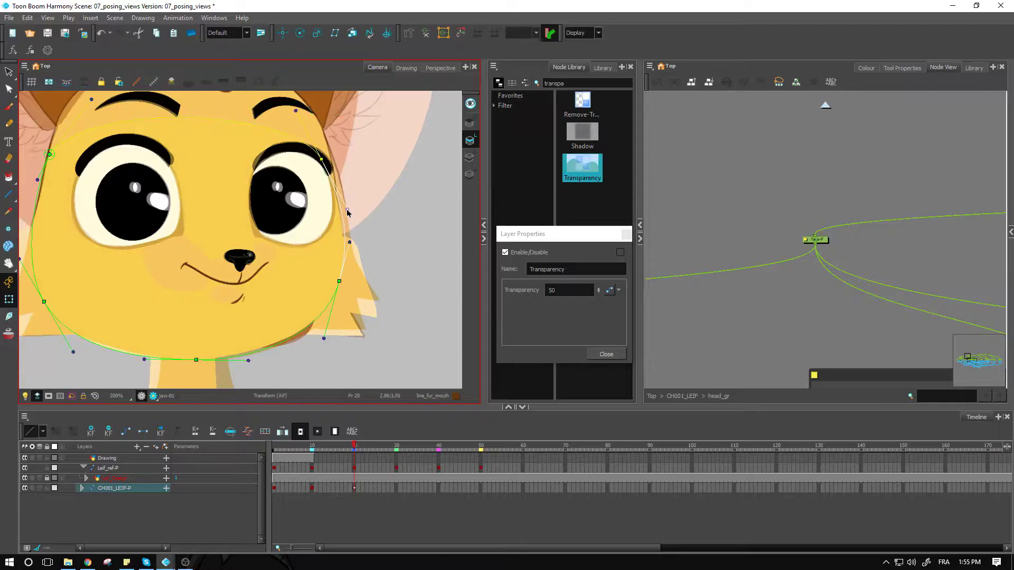
pyautogui.moveTo(322, 161); pyautogui.dragTo(331, 159)
pyautogui.click(338, 279)
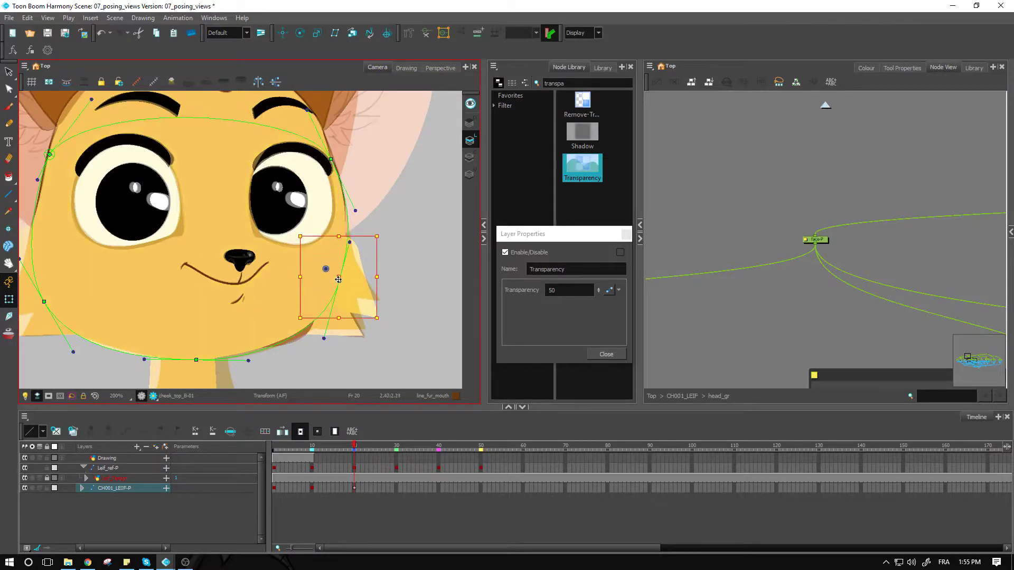
pyautogui.click(339, 283)
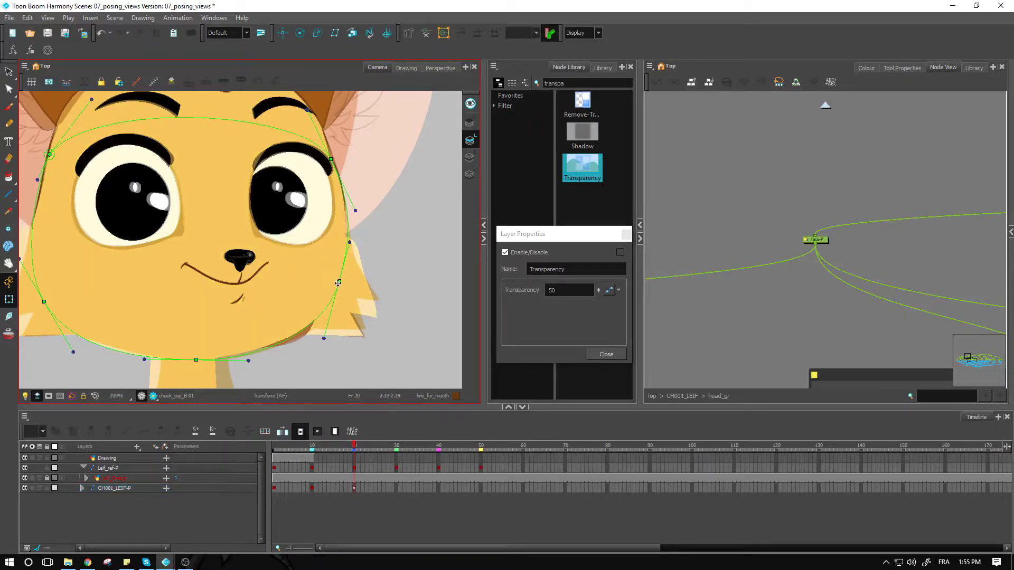
pyautogui.moveTo(344, 283); pyautogui.dragTo(347, 283)
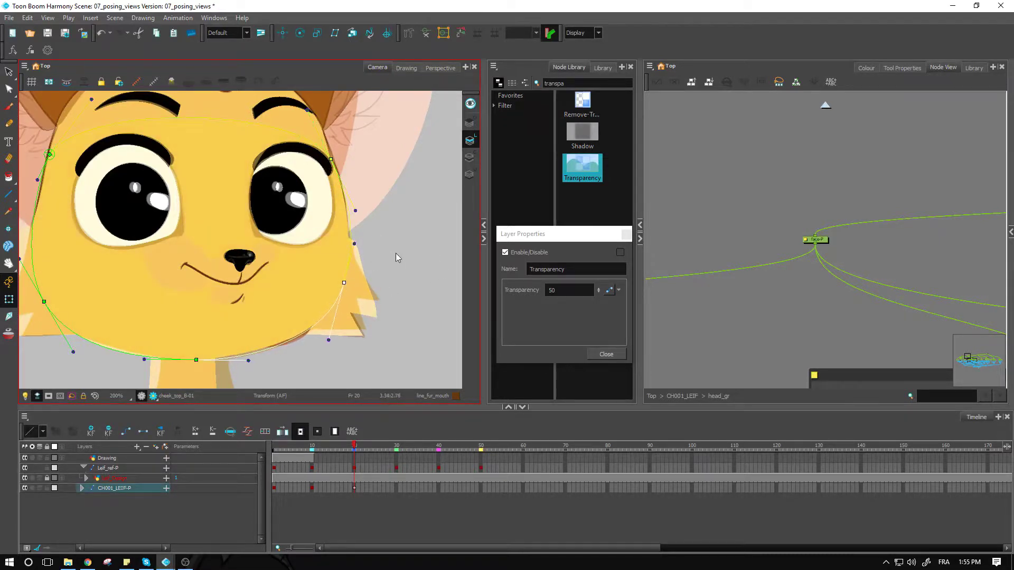
# Rotate the viewer's-right upper cheek tuft slightly counterclockwise and shift it up and inward toward the reference fur.
pyautogui.click(359, 298)
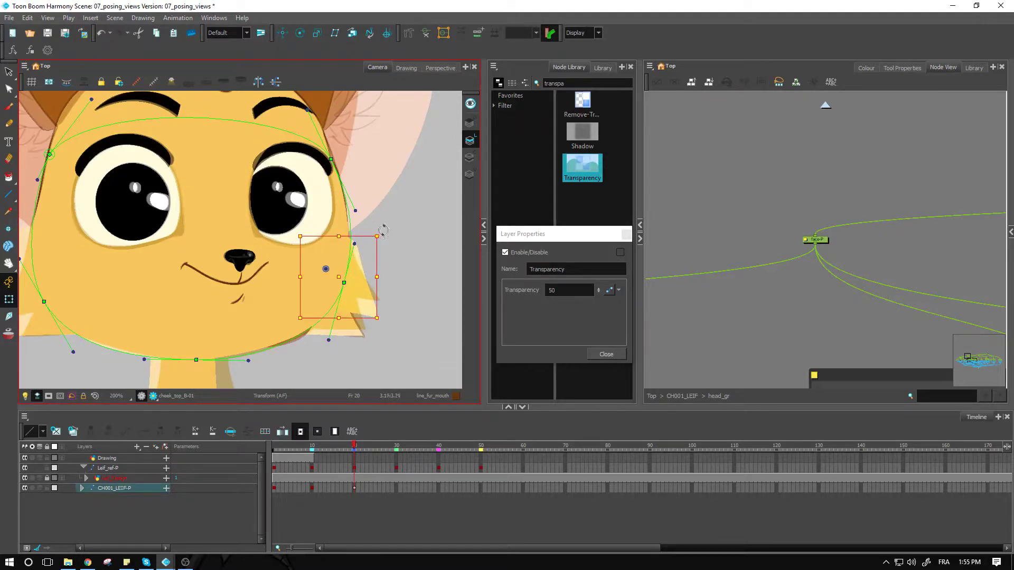
pyautogui.moveTo(385, 230); pyautogui.dragTo(371, 233)
pyautogui.moveTo(355, 266); pyautogui.dragTo(351, 263)
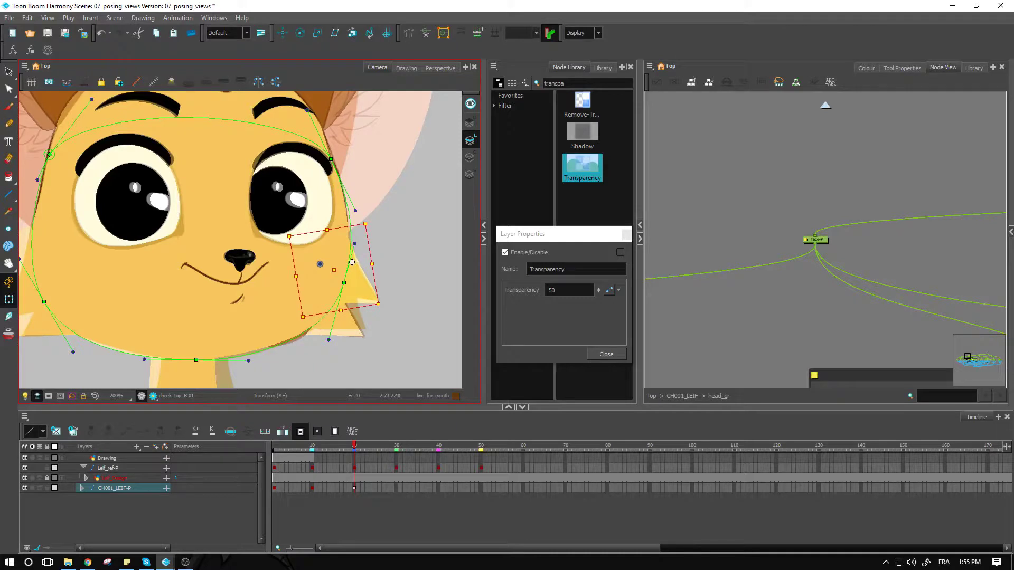
# Show the viewer's-right upper cheek tuft's deformation controls, then raise its tip and lower inner point and adjust the outer-edge handles to fit the reference.
pyautogui.click(424, 34)
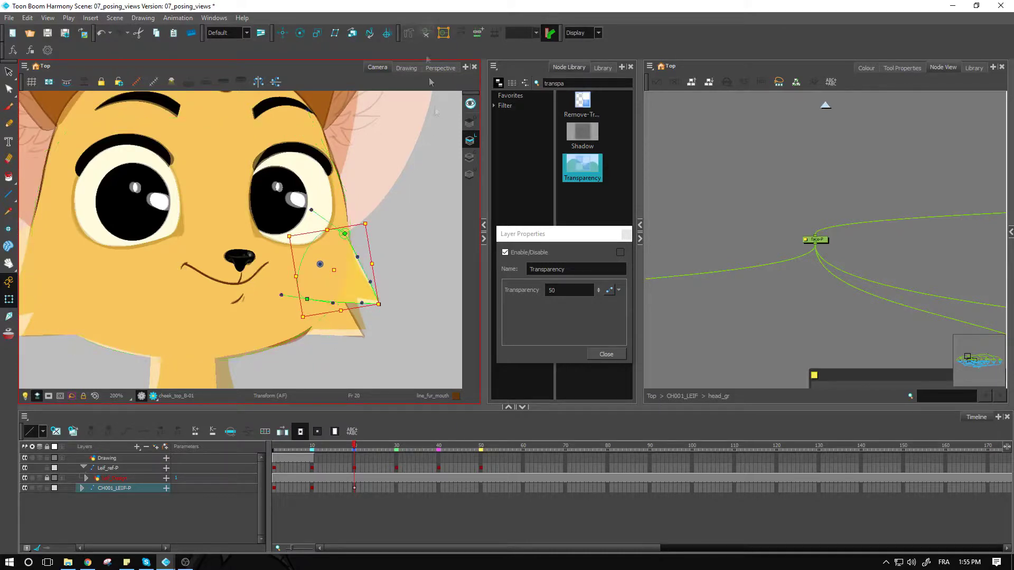
pyautogui.click(410, 290)
pyautogui.press('2')
pyautogui.press('2')
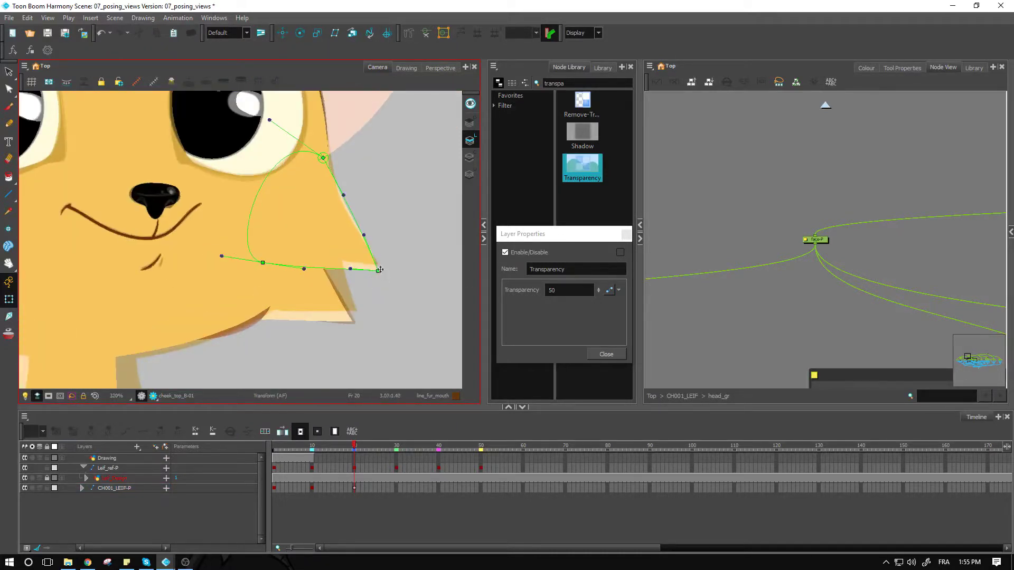
pyautogui.moveTo(379, 269); pyautogui.dragTo(379, 264)
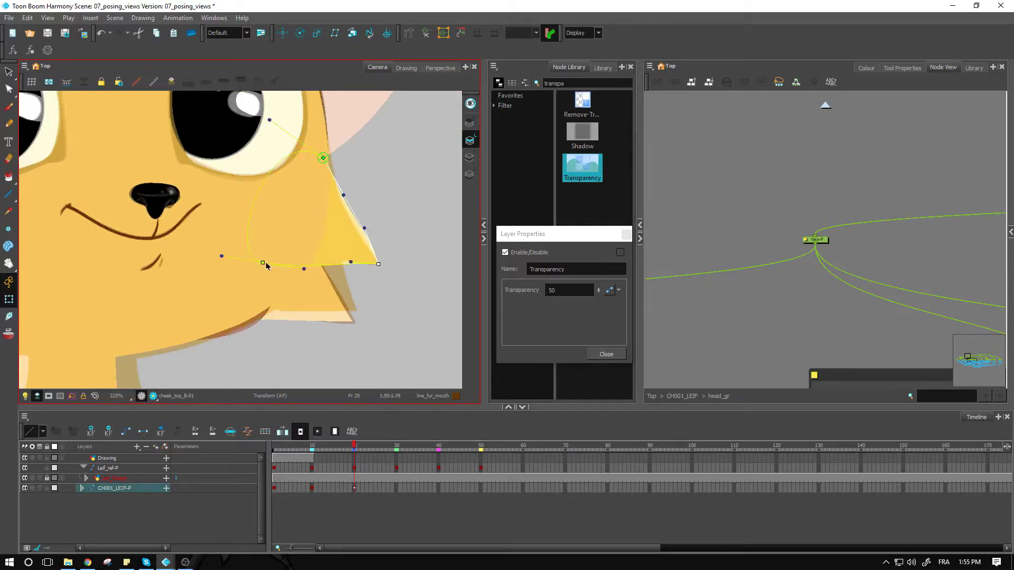
pyautogui.moveTo(263, 261); pyautogui.dragTo(263, 256)
pyautogui.moveTo(343, 197); pyautogui.dragTo(360, 232)
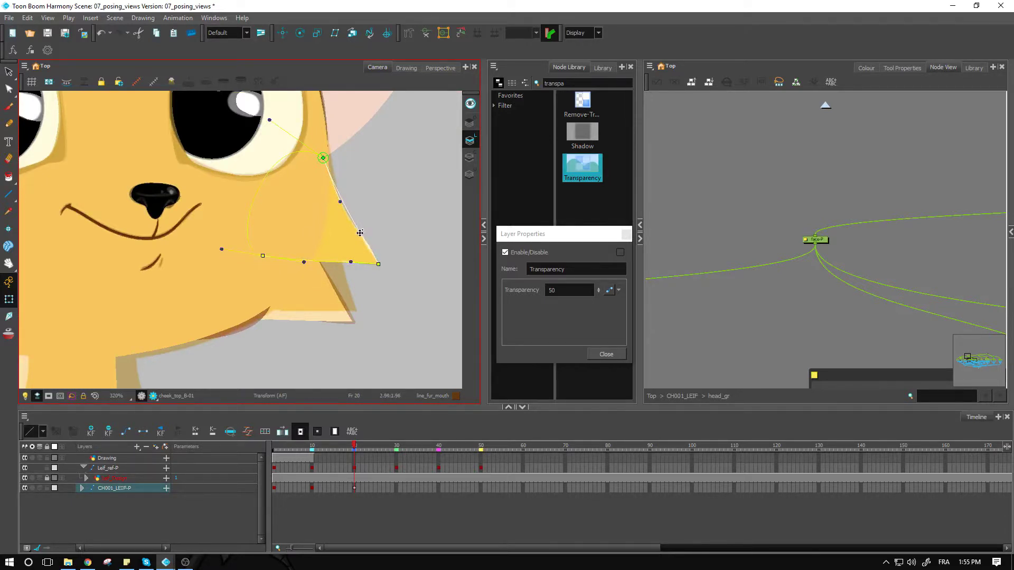
pyautogui.click(388, 212)
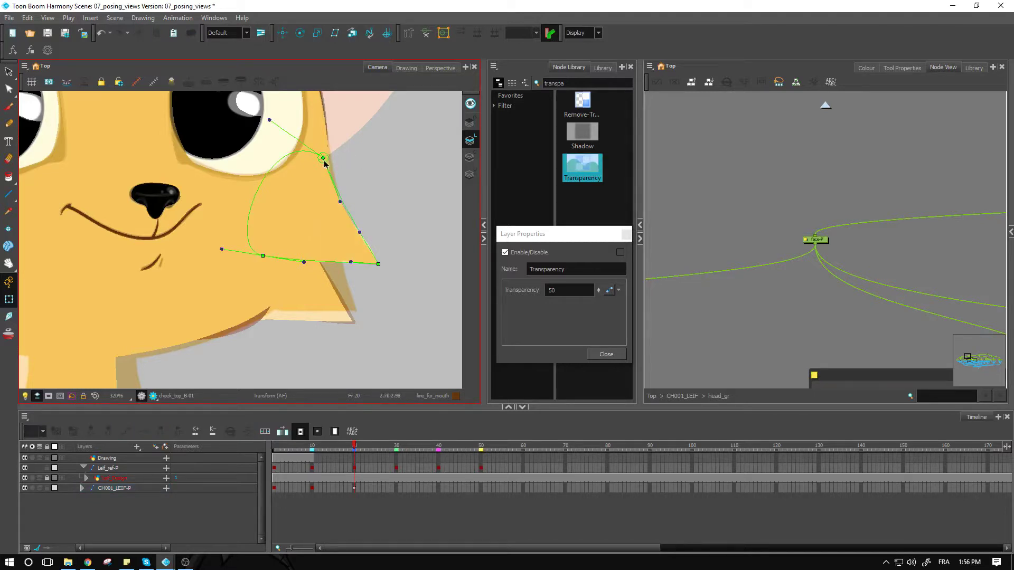
# Move the upper cheek tuft's top deformation point up and outward and bend its outer-edge handle inward to follow the reference.
pyautogui.moveTo(323, 159); pyautogui.dragTo(326, 156)
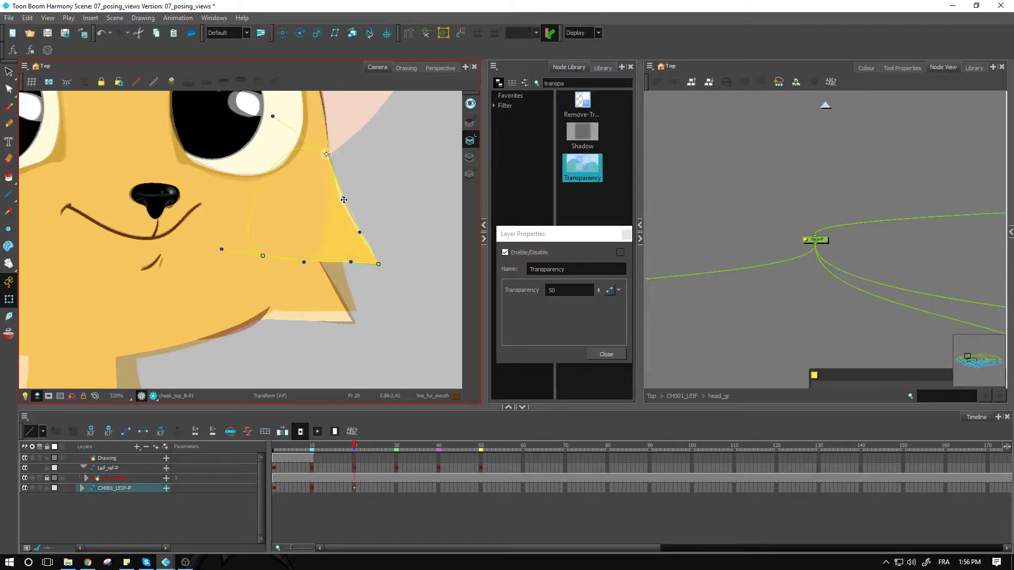
pyautogui.moveTo(344, 199); pyautogui.dragTo(339, 204)
pyautogui.click(363, 192)
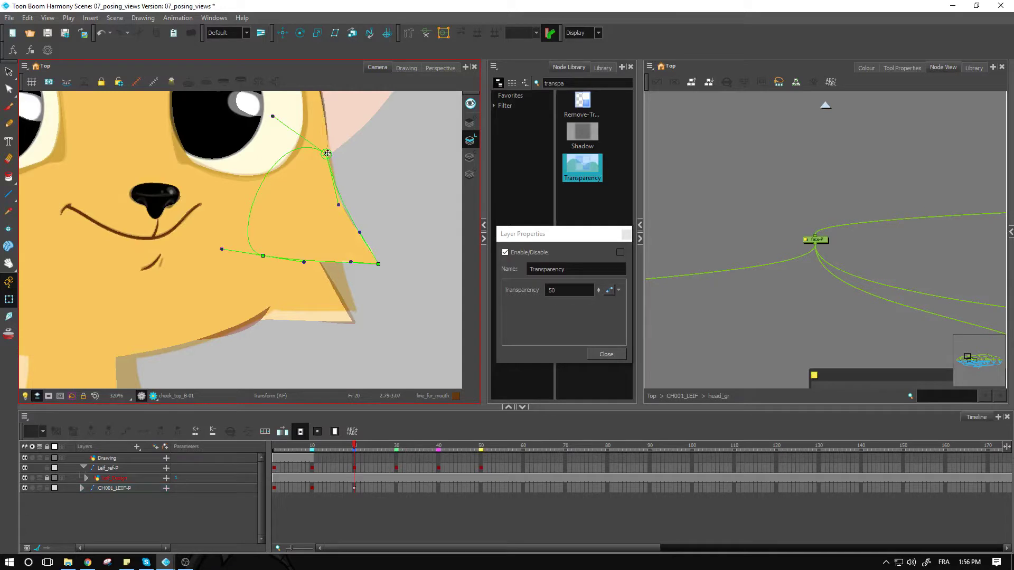
pyautogui.click(328, 153)
pyautogui.click(262, 257)
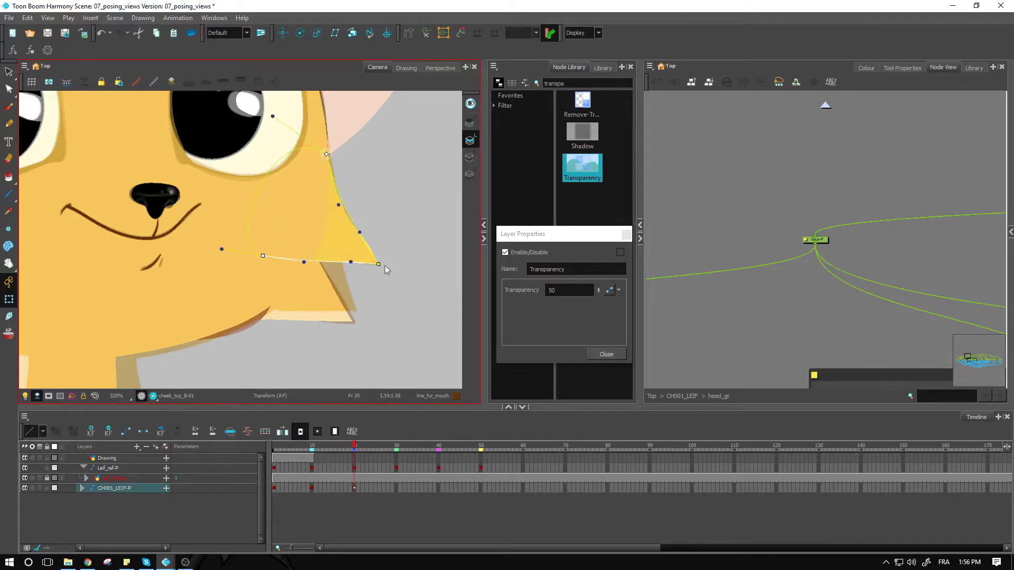
pyautogui.click(378, 264)
# Move the viewer's-right lower cheek tuft up and outward, then raise its top deformation point and adjust its outer-edge handle to fit the reference.
pyautogui.click(336, 305)
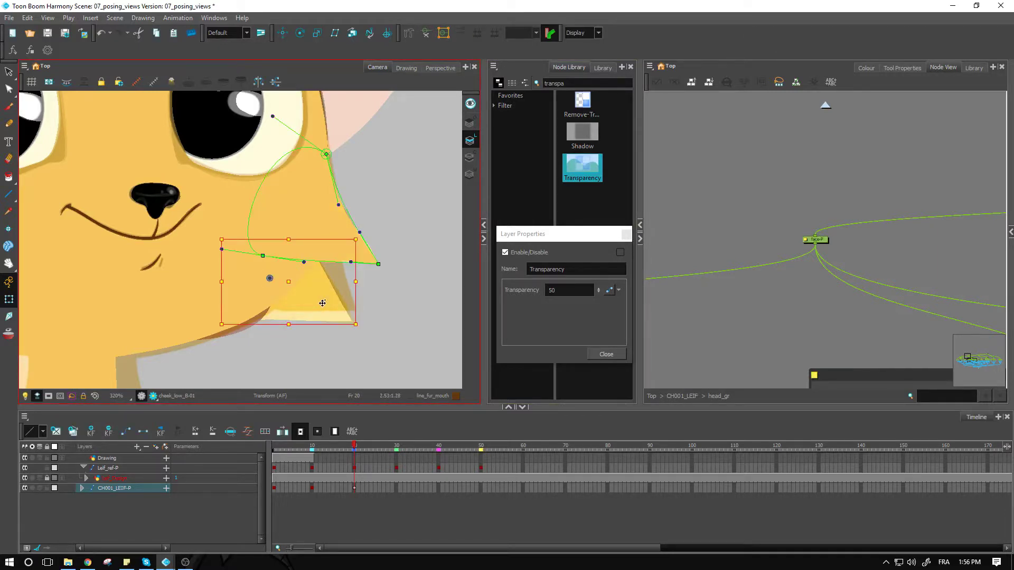
pyautogui.moveTo(324, 299); pyautogui.dragTo(330, 288)
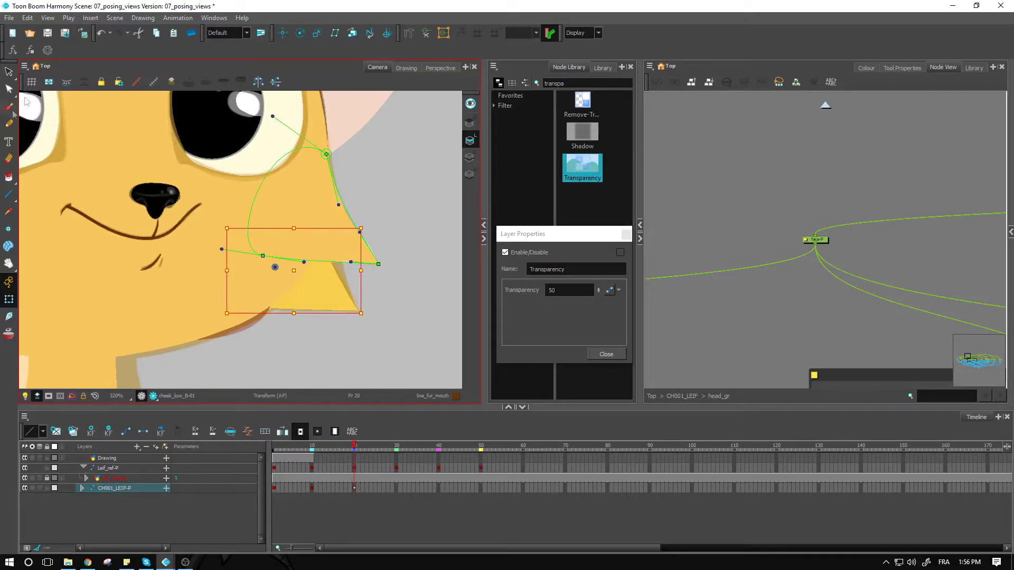
pyautogui.click(427, 32)
pyautogui.click(436, 257)
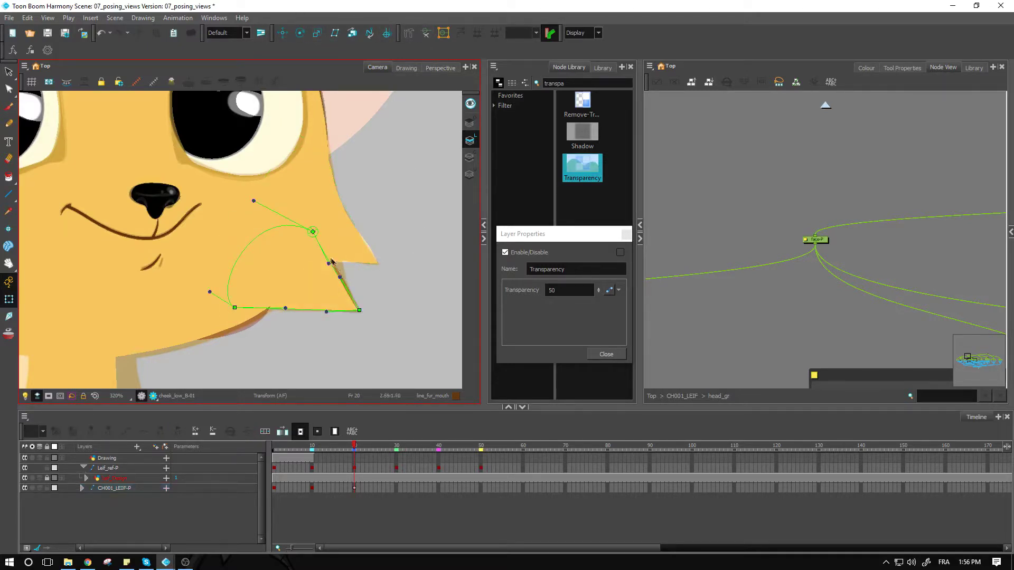
pyautogui.moveTo(313, 231); pyautogui.dragTo(323, 216)
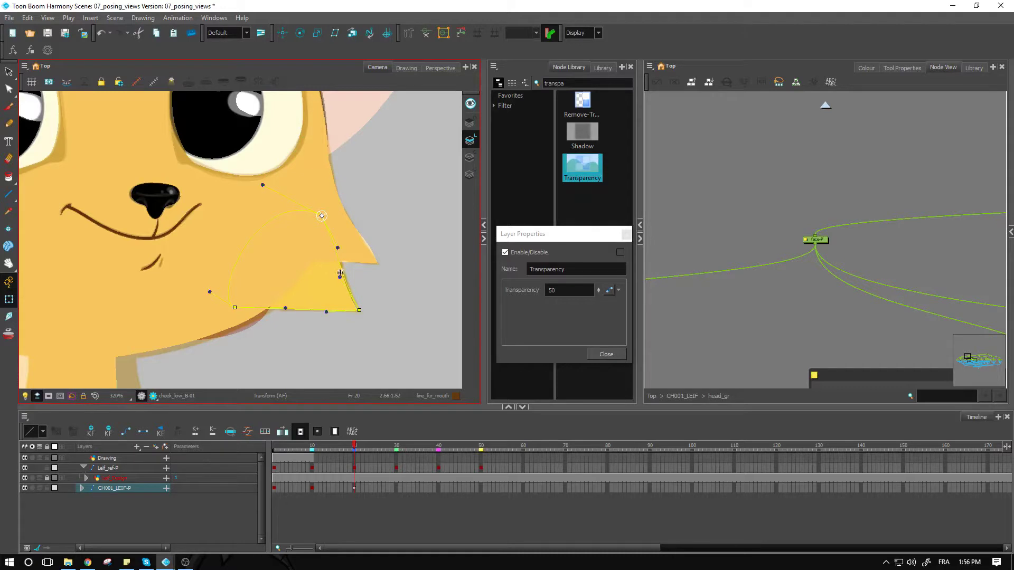
pyautogui.moveTo(340, 276); pyautogui.dragTo(339, 278)
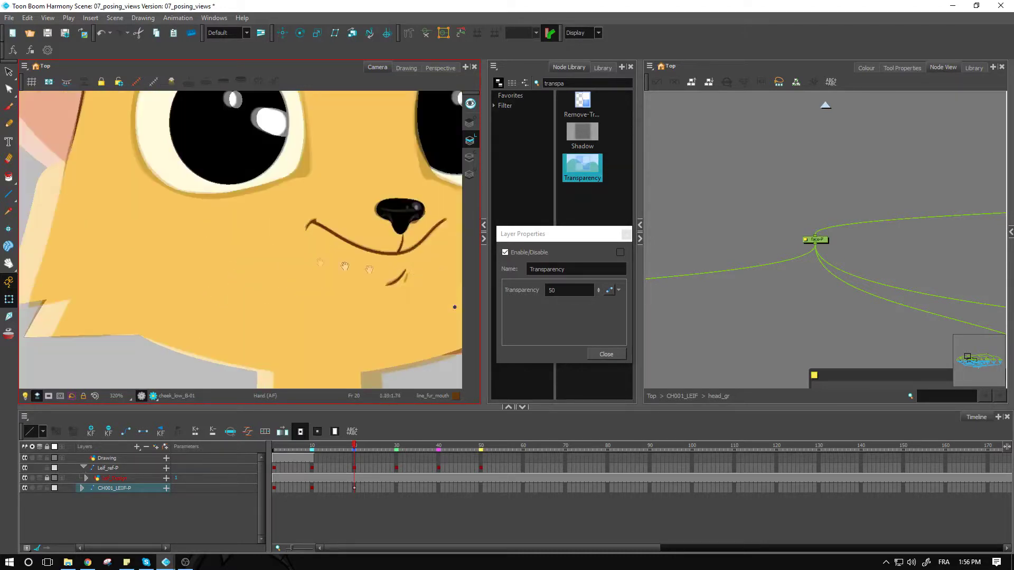
# Move the viewer's-left upper cheek tuft inward to match the reference and show its deformation controls to refine its outer edge.
pyautogui.click(147, 234)
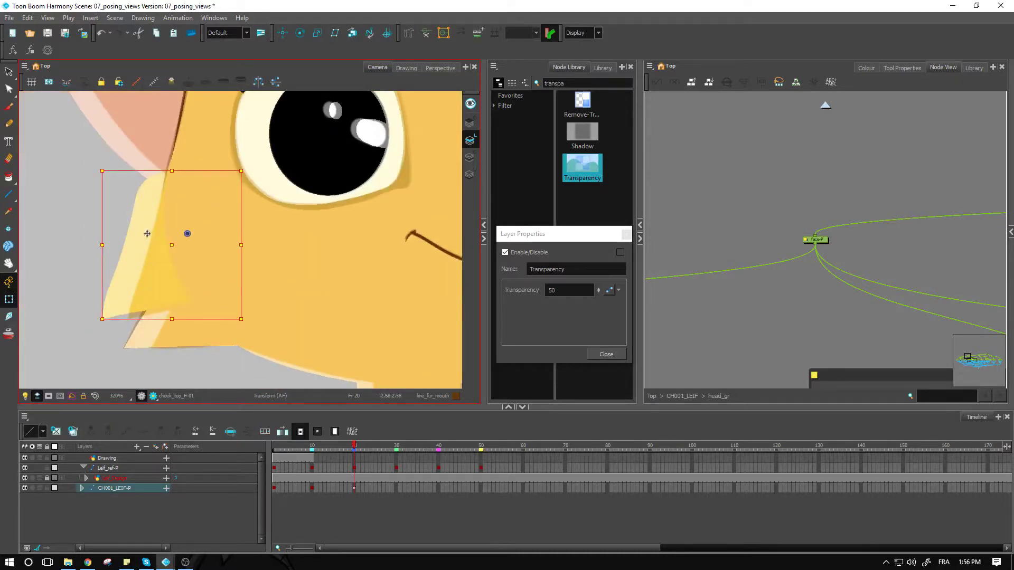
pyautogui.moveTo(149, 246); pyautogui.dragTo(175, 245)
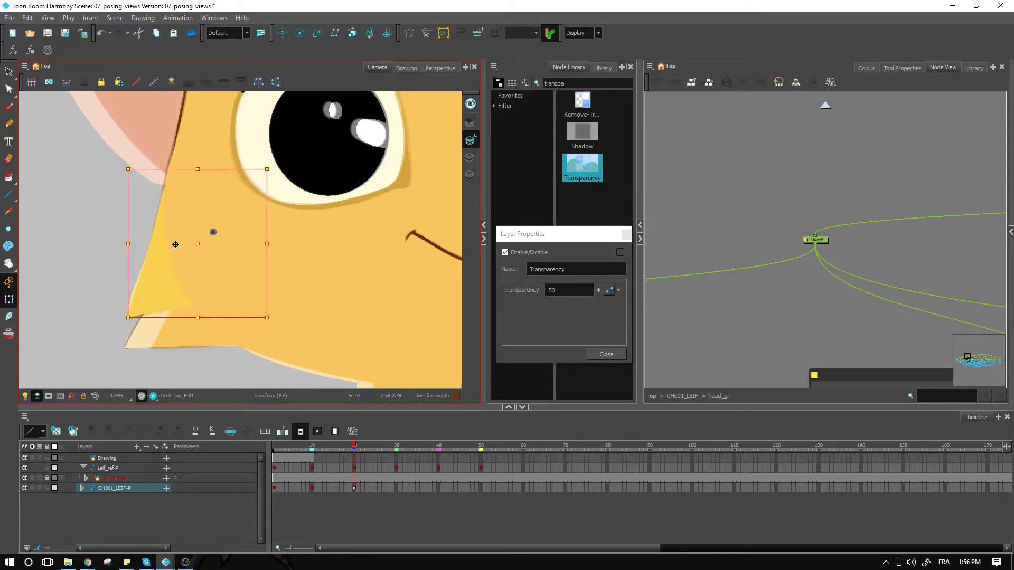
pyautogui.click(90, 249)
pyautogui.click(146, 308)
pyautogui.click(422, 33)
pyautogui.click(94, 206)
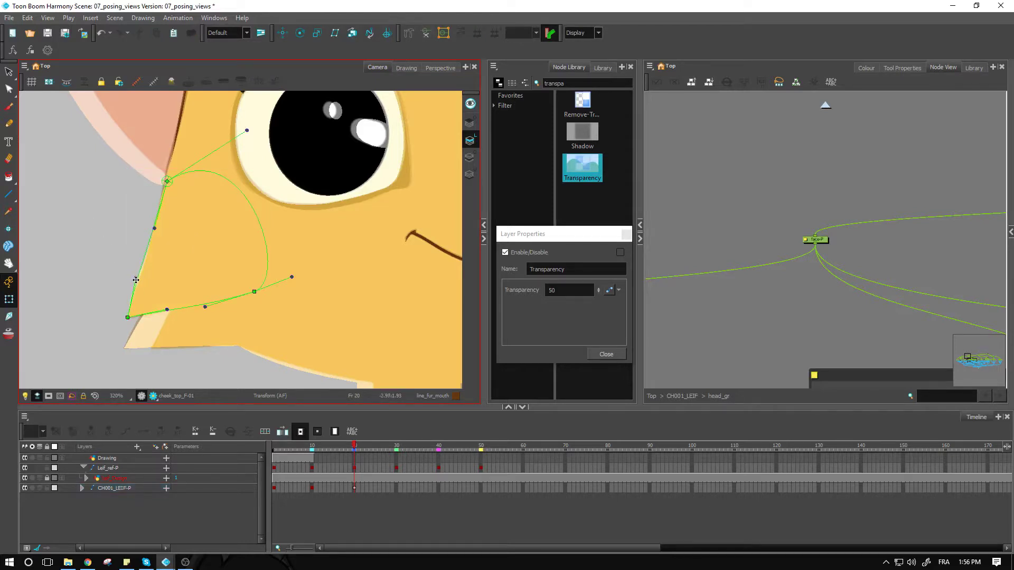
# Move the viewer's-left lower cheek tuft inward until it lines up with the reference fur.
pyautogui.click(170, 333)
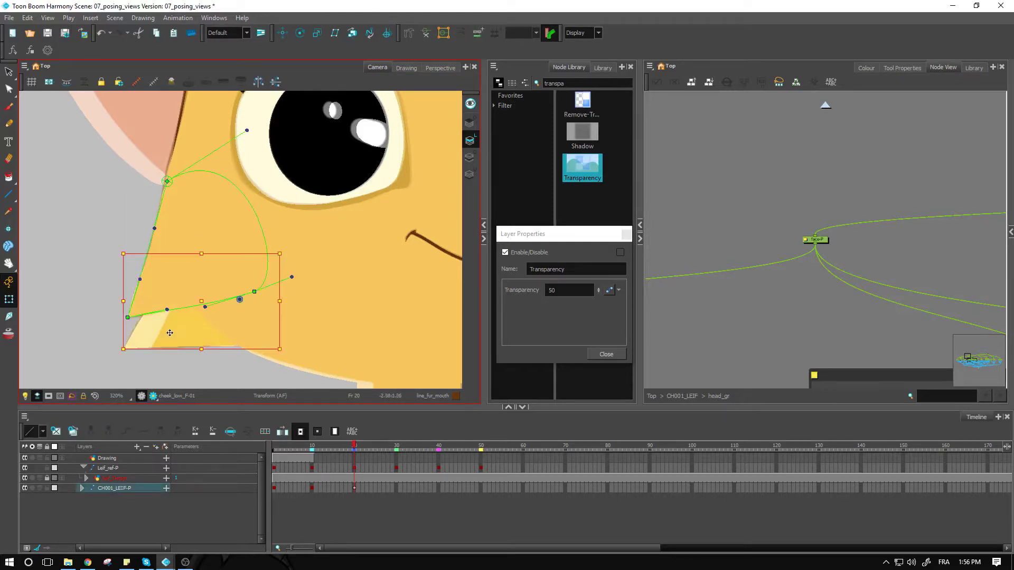
pyautogui.moveTo(171, 334); pyautogui.dragTo(188, 333)
pyautogui.click(92, 272)
# Select the whole viewer's-right ear, rotate it counterclockwise and move it inward toward the reference ear.
pyautogui.press('1')
pyautogui.press('1')
pyautogui.press('1')
pyautogui.press('1')
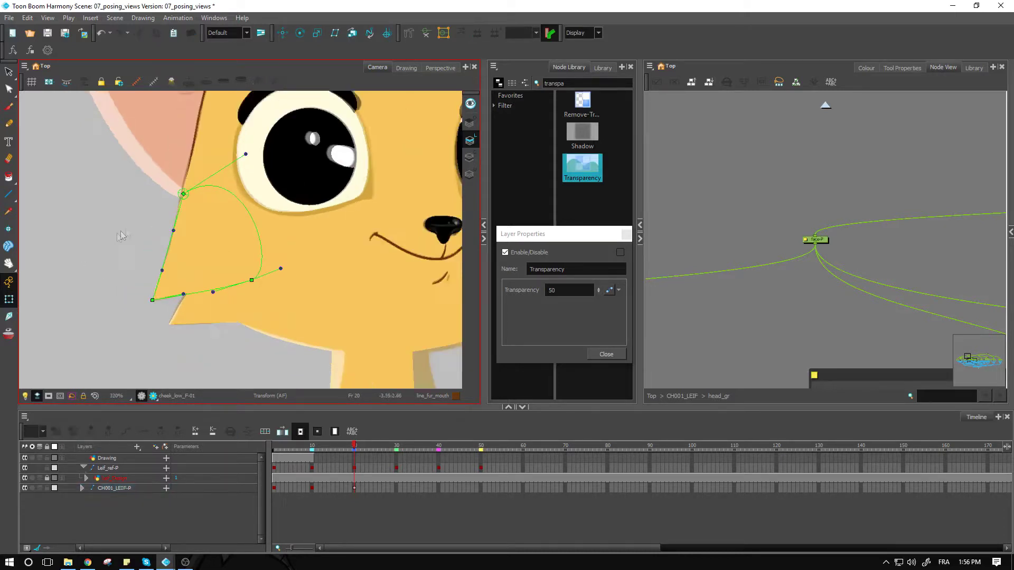
pyautogui.press('space')
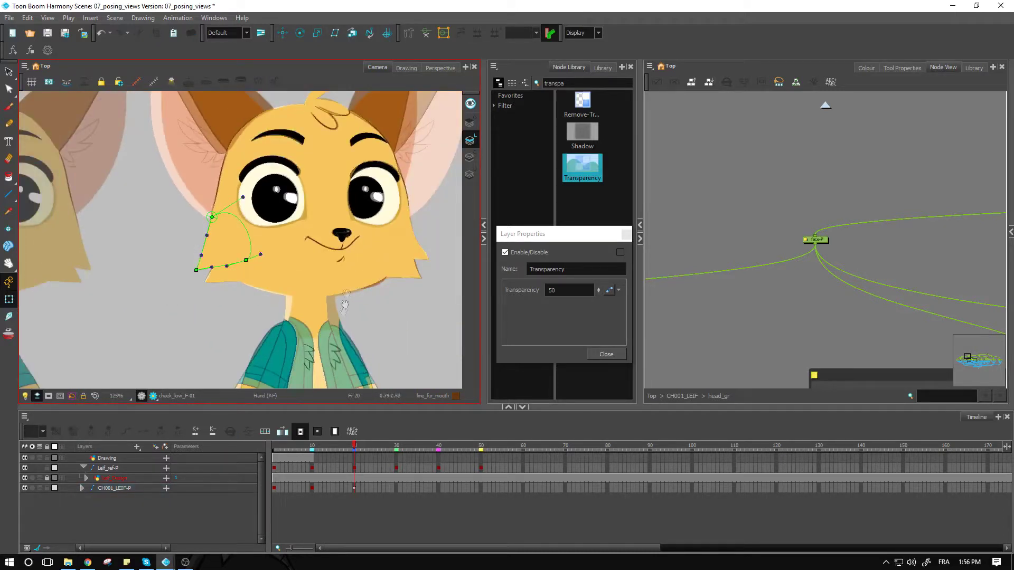
pyautogui.moveTo(354, 212); pyautogui.dragTo(334, 342)
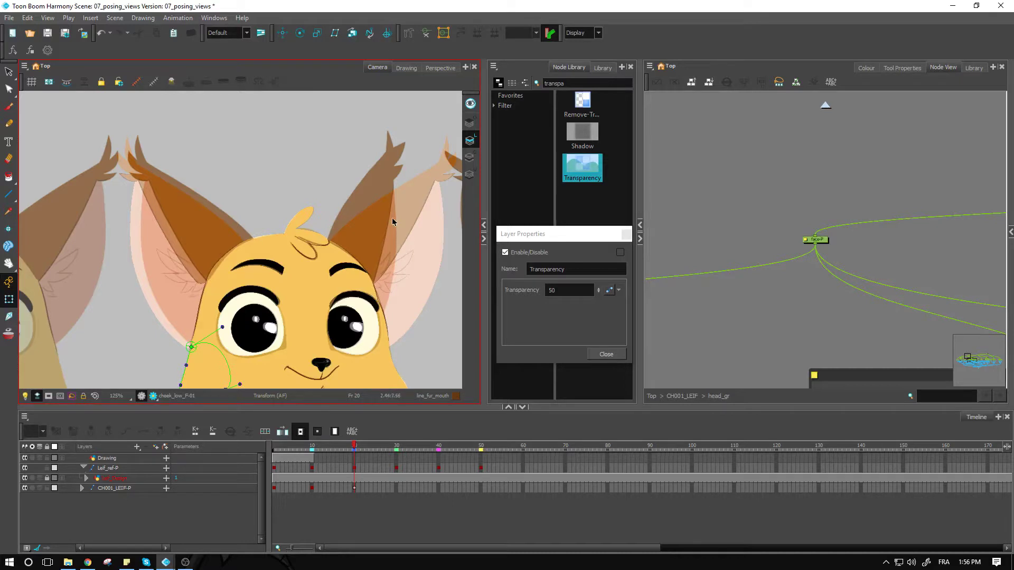
pyautogui.click(393, 222)
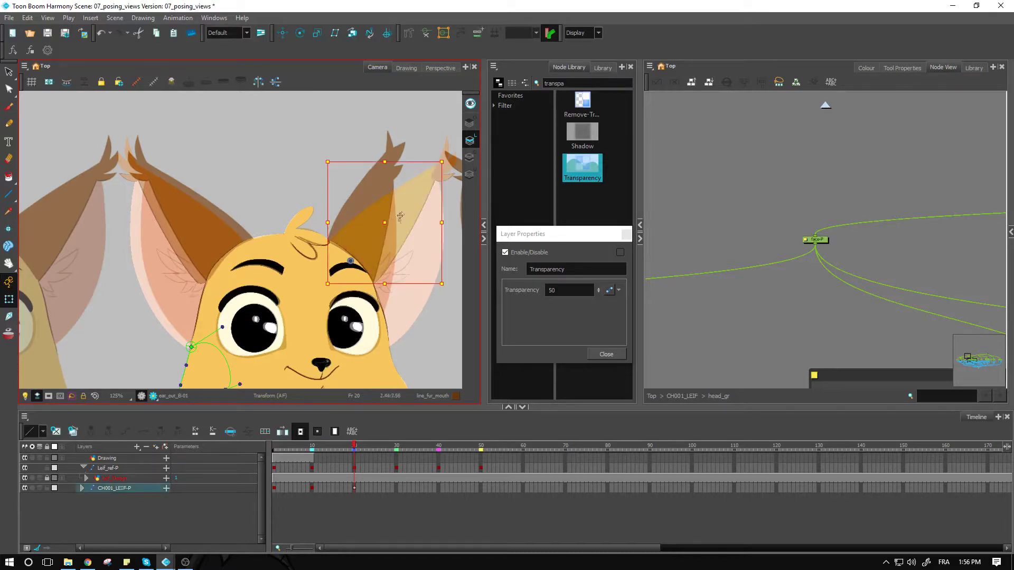
pyautogui.moveTo(405, 221); pyautogui.dragTo(259, 237)
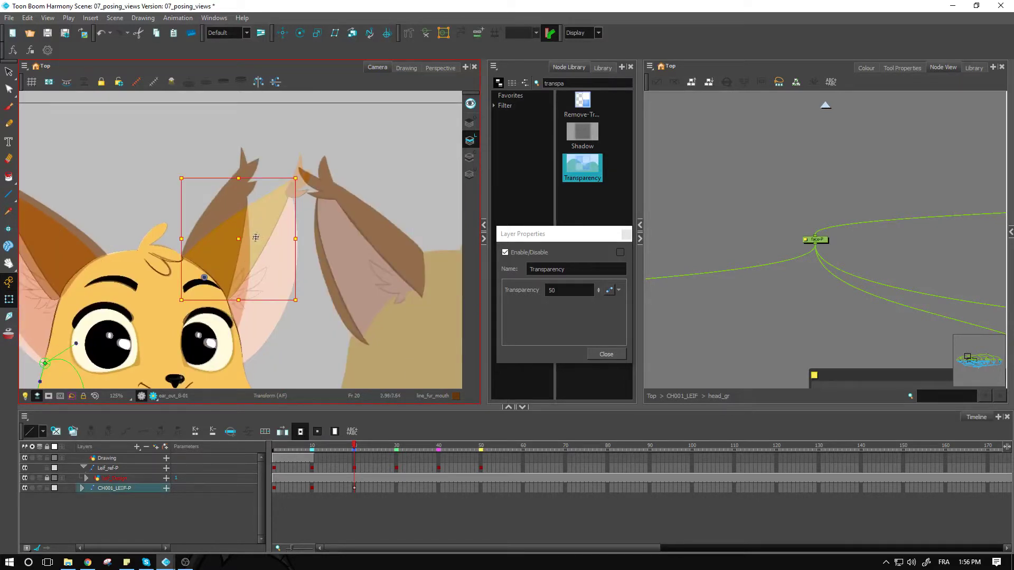
pyautogui.click(235, 291)
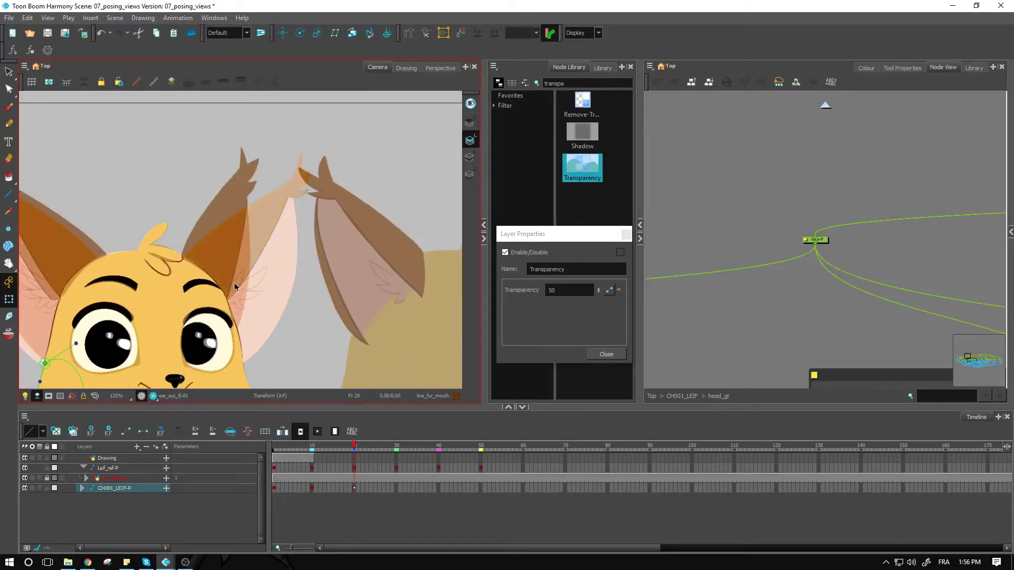
pyautogui.press('b')
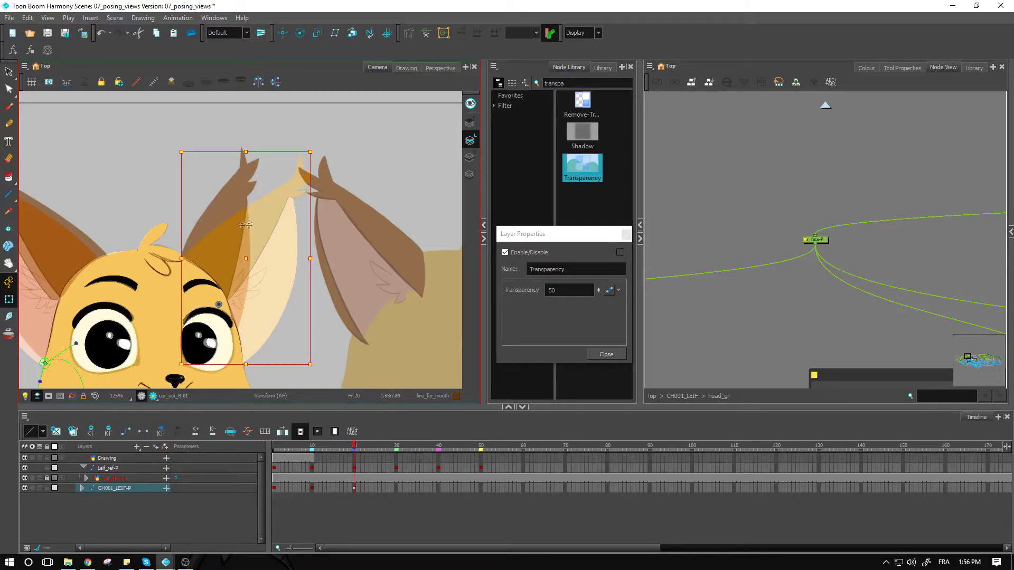
pyautogui.moveTo(315, 144); pyautogui.dragTo(282, 131)
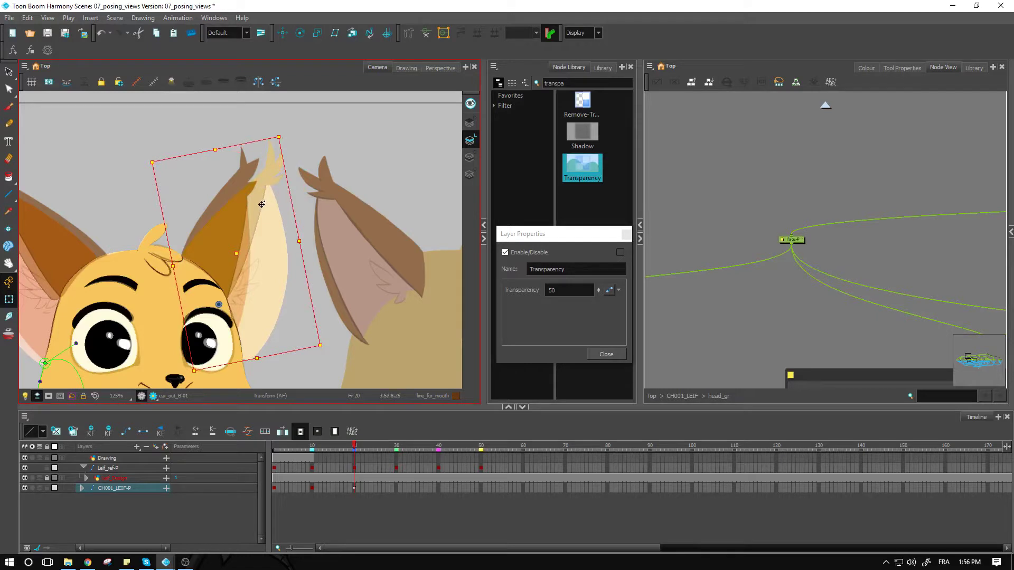
pyautogui.moveTo(260, 204); pyautogui.dragTo(245, 201)
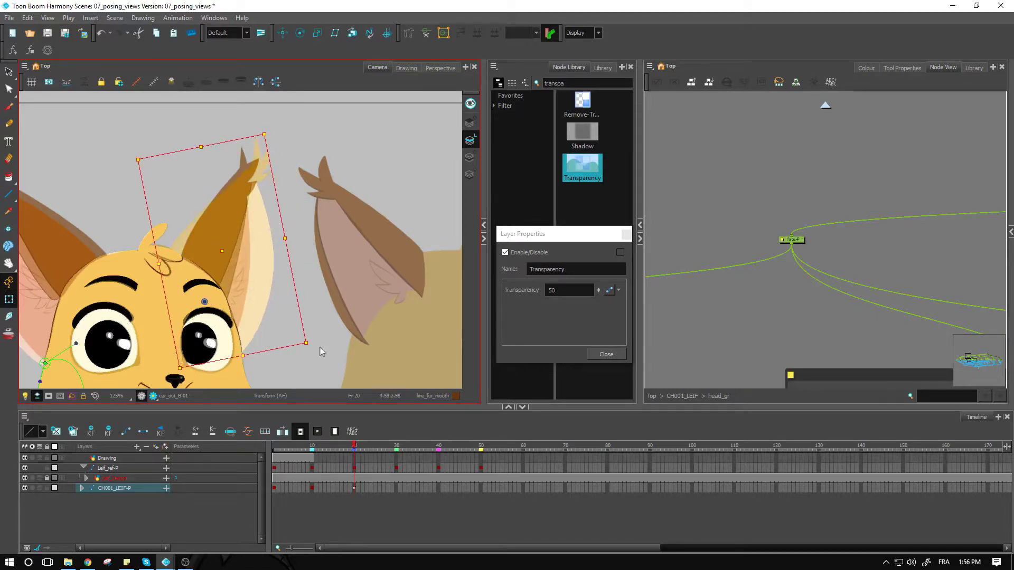
# Rotate the viewer's-right ear further counterclockwise and shift it down and outward to align its brown outer shape with the reference.
pyautogui.moveTo(307, 345); pyautogui.dragTo(311, 325)
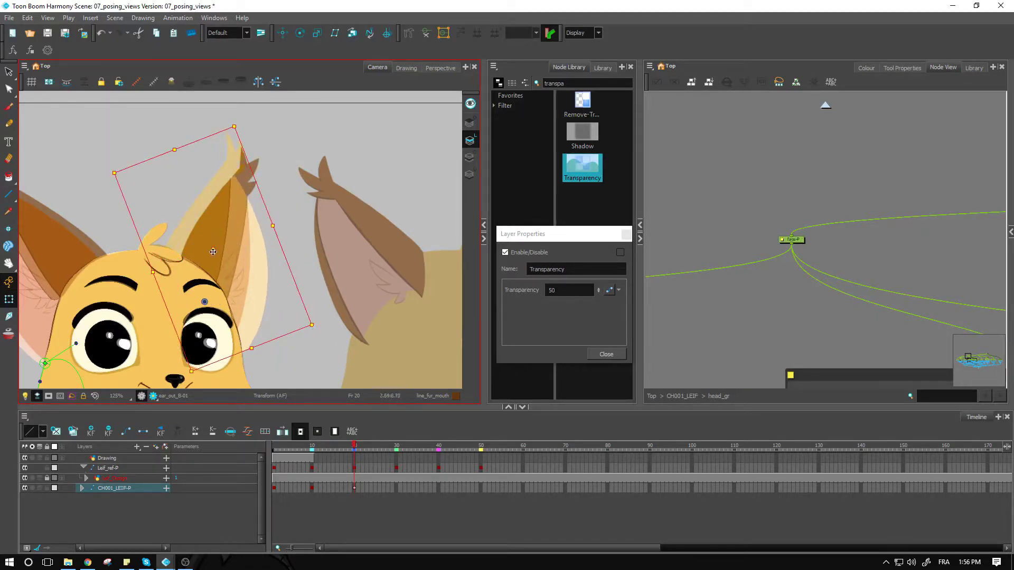
pyautogui.moveTo(214, 249); pyautogui.dragTo(223, 262)
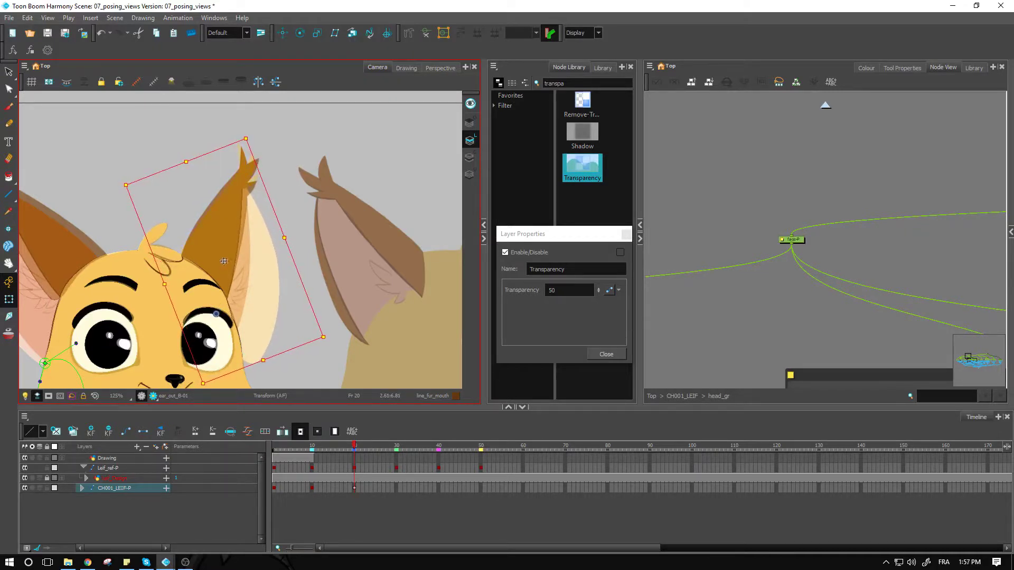
pyautogui.click(309, 219)
# Show the viewer's-right outer ear's deformation controls and spread the curve handles near its tip to match the reference ear's edges.
pyautogui.press('2')
pyautogui.press('2')
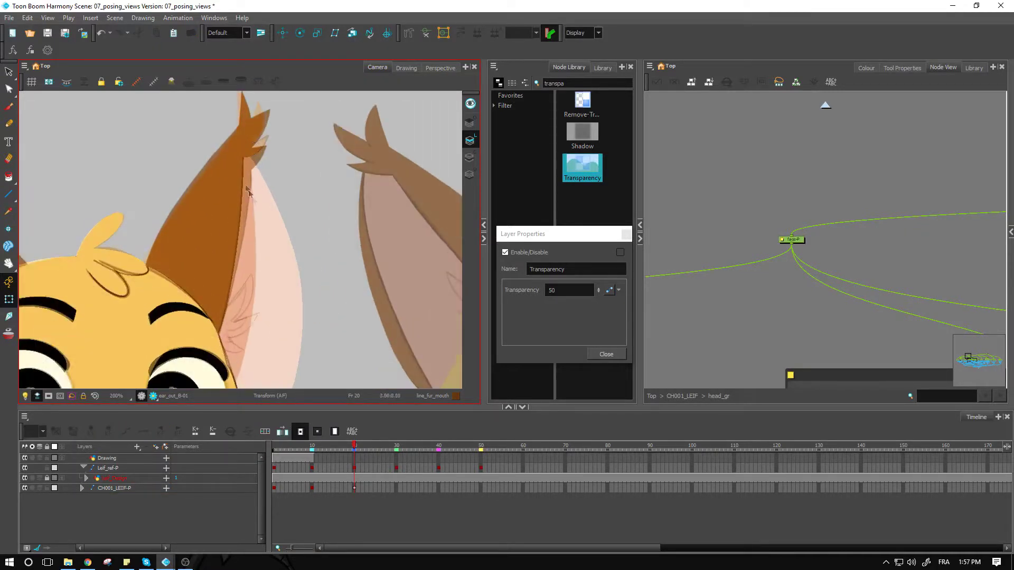
pyautogui.click(240, 176)
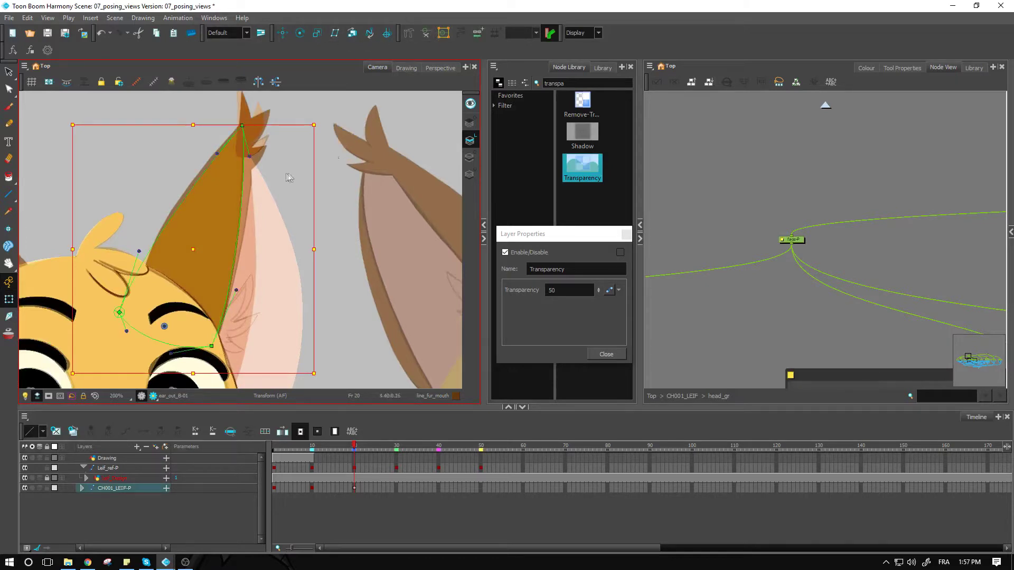
pyautogui.click(269, 157)
pyautogui.moveTo(249, 155); pyautogui.dragTo(205, 156)
pyautogui.click(307, 168)
# Rotate the viewer's-right ear tip slightly clockwise, position it over the reference tuft, and show its deformation controls.
pyautogui.click(241, 110)
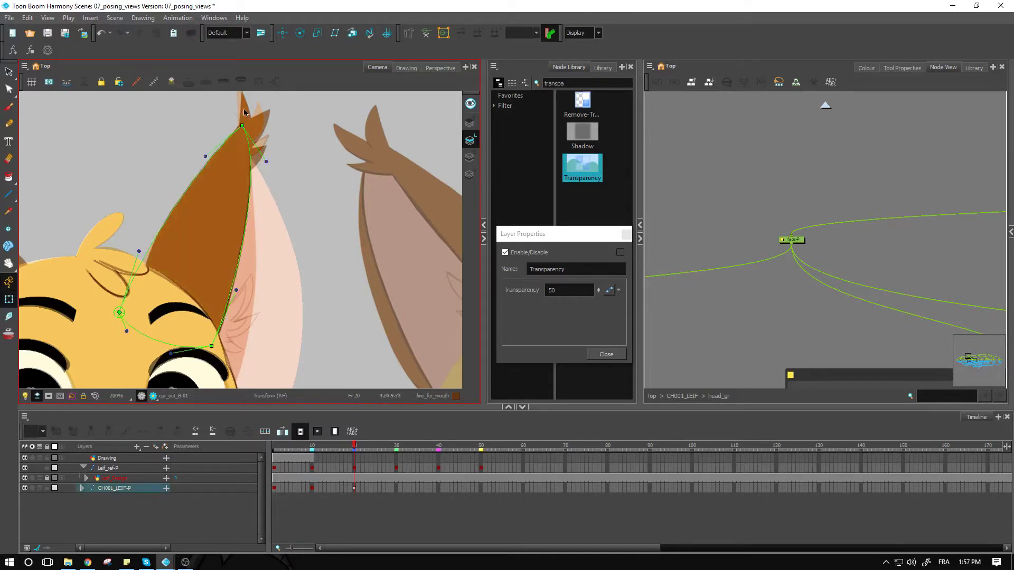
pyautogui.moveTo(284, 135); pyautogui.dragTo(307, 230)
pyautogui.press('2')
pyautogui.moveTo(302, 154)
pyautogui.mouseDown()
pyautogui.moveTo(301, 144)
pyautogui.moveTo(315, 160)
pyautogui.moveTo(263, 197)
pyautogui.mouseUp()
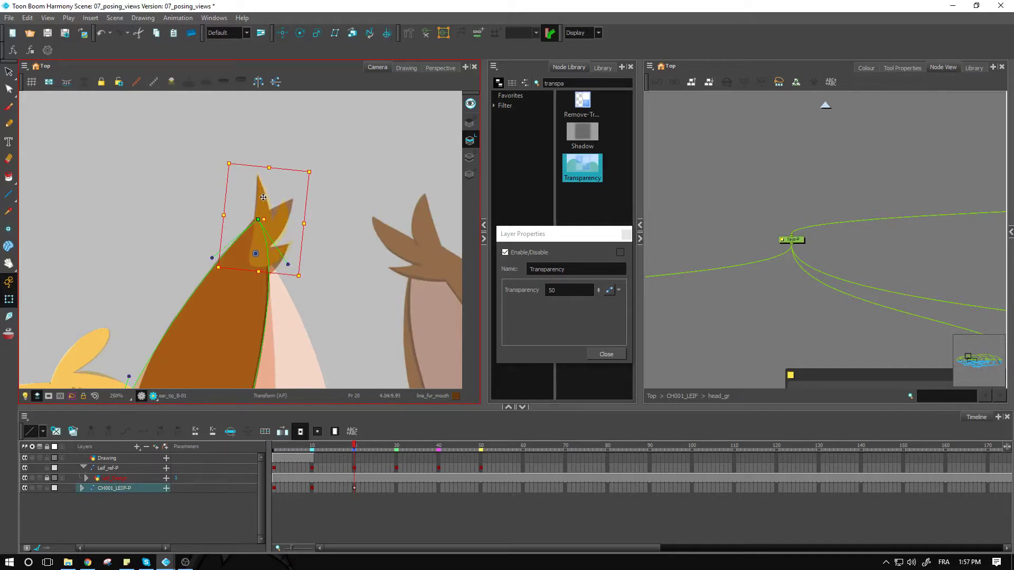
pyautogui.click(426, 34)
pyautogui.click(323, 190)
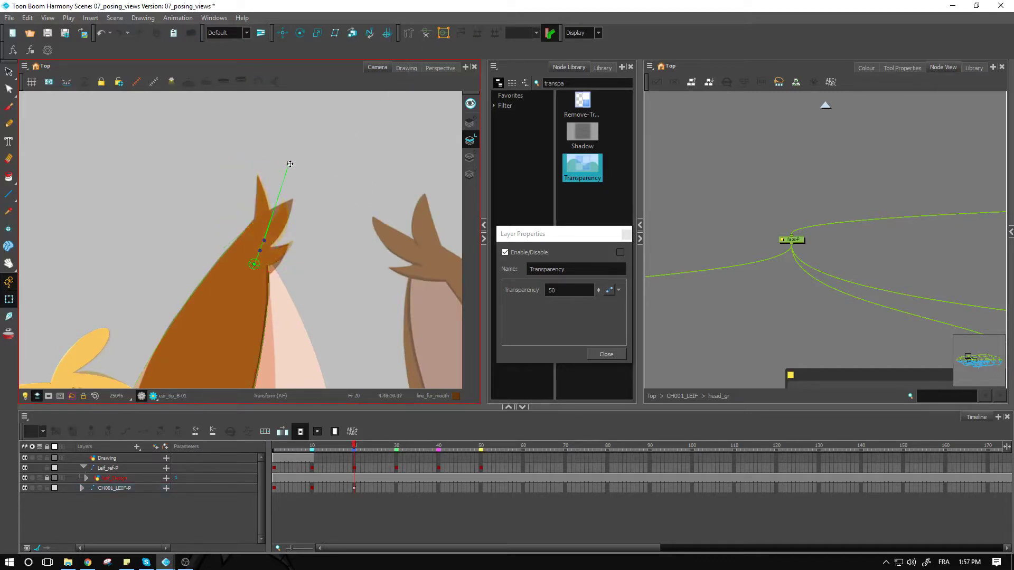
# Adjust the end control point of the viewer's-right ear tip's deformation to fit the reference tuft.
pyautogui.moveTo(290, 164); pyautogui.dragTo(285, 160)
pyautogui.click(316, 228)
pyautogui.click(285, 238)
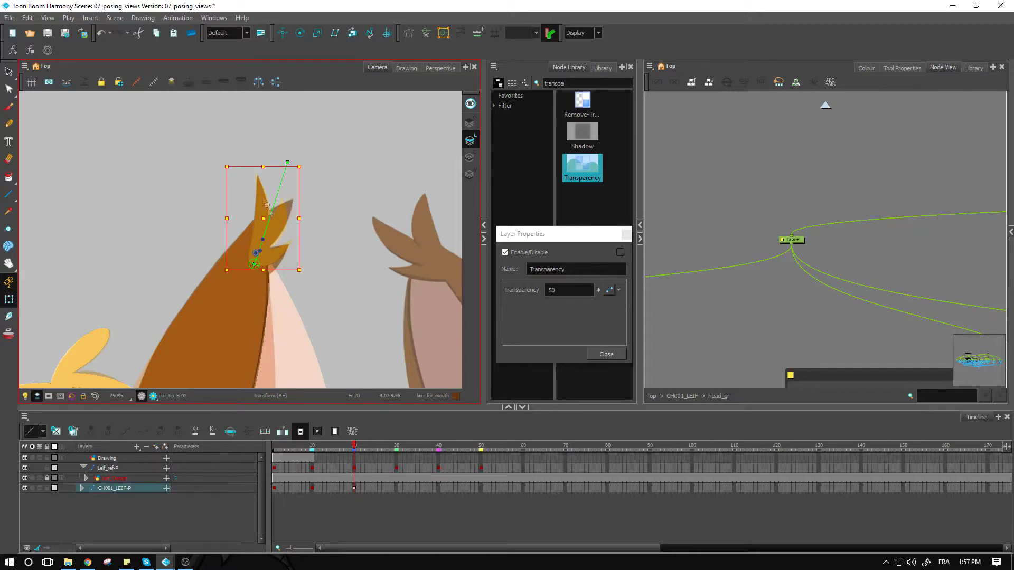
pyautogui.click(311, 213)
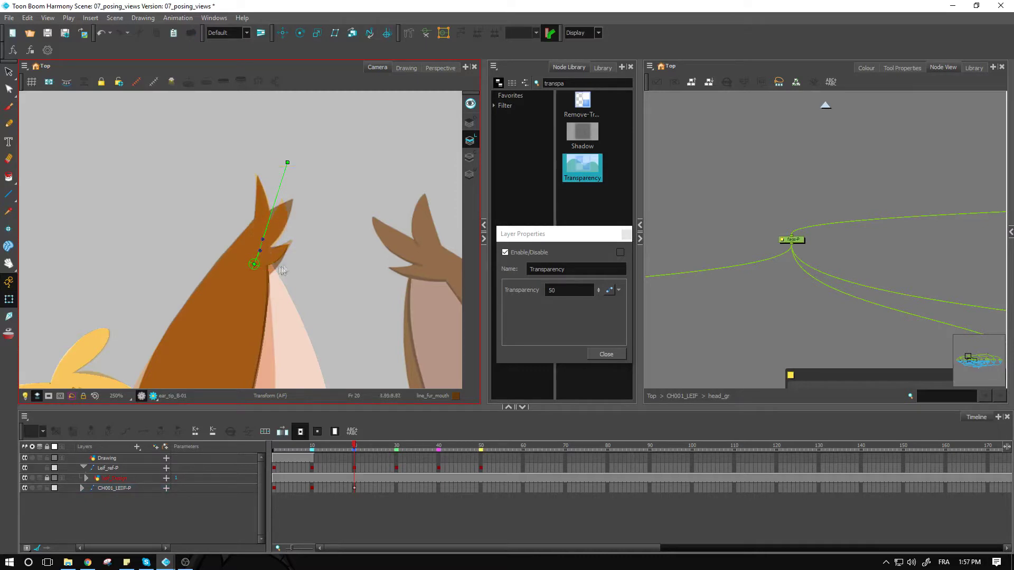
# Show the viewer's-right inner ear's deformation controls and move the whole piece inward and slightly up toward the reference.
pyautogui.press('1')
pyautogui.press('space')
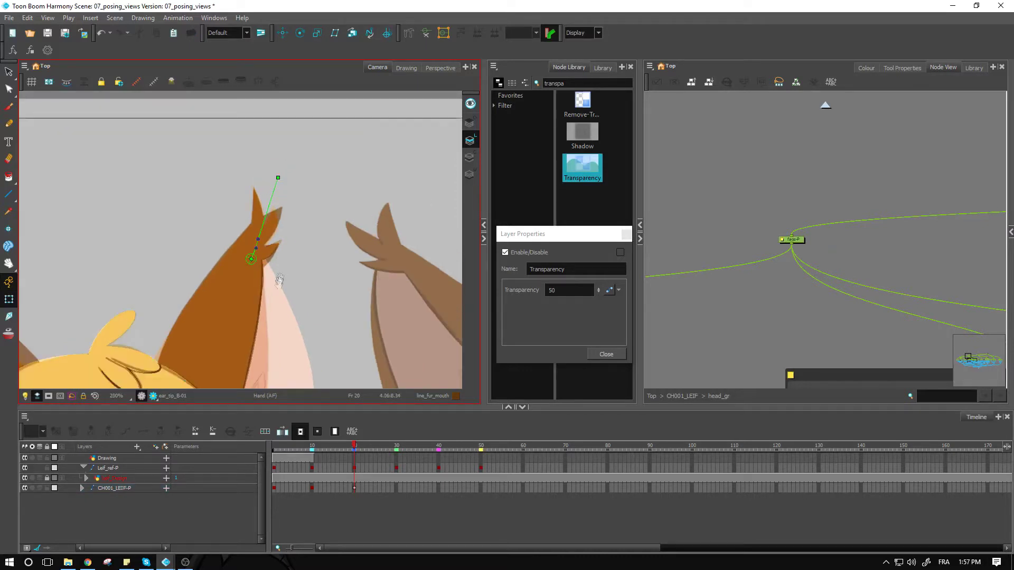
pyautogui.moveTo(280, 280); pyautogui.dragTo(265, 206)
pyautogui.click(283, 264)
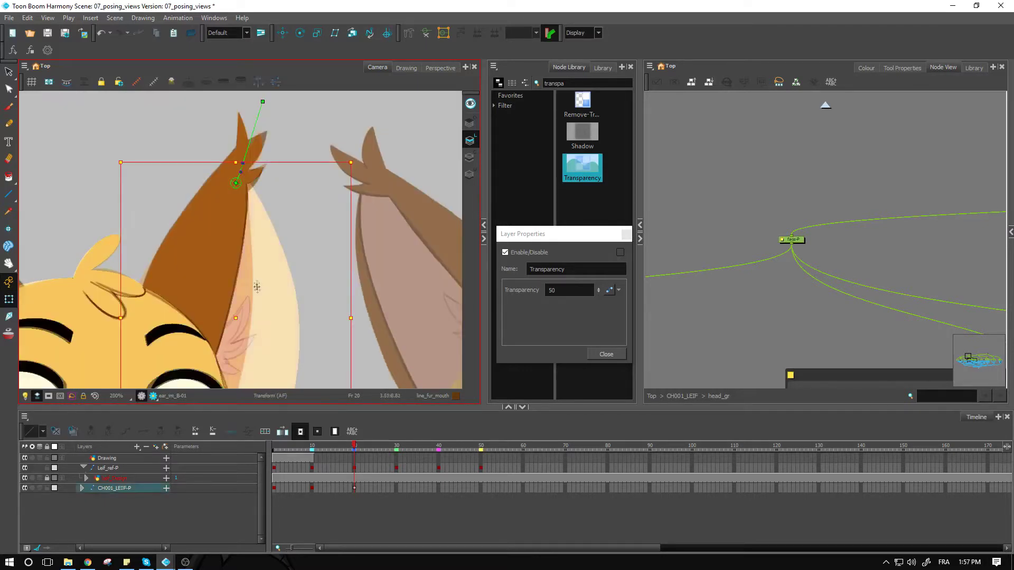
pyautogui.click(428, 35)
pyautogui.press('space')
pyautogui.moveTo(321, 258); pyautogui.dragTo(318, 188)
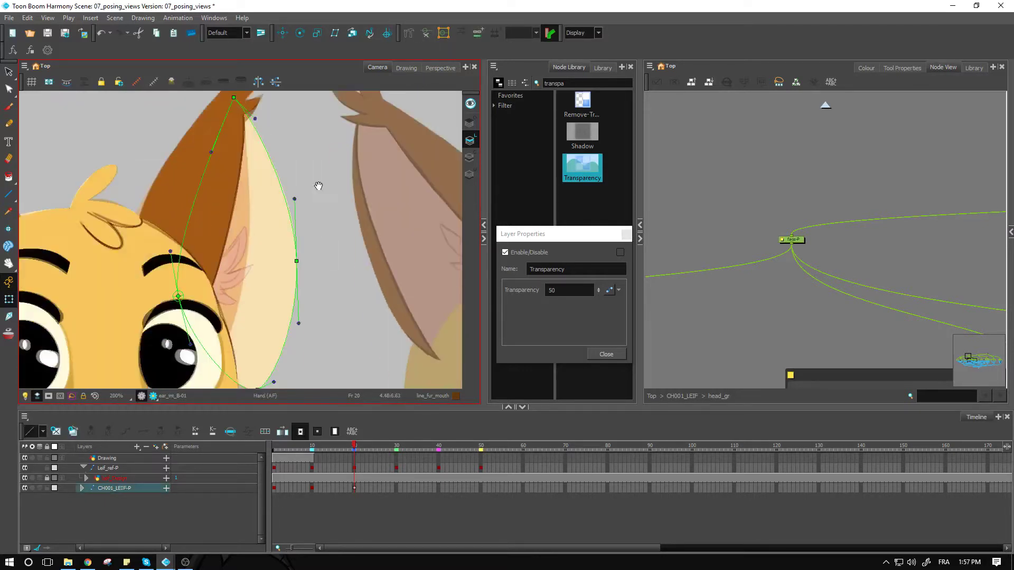
pyautogui.click(338, 245)
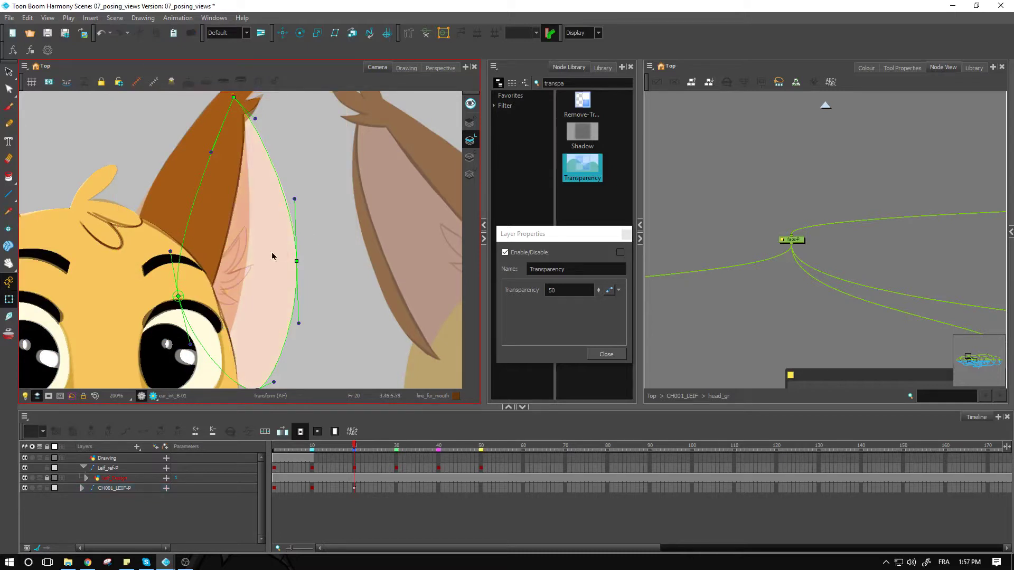
pyautogui.click(270, 269)
pyautogui.click(270, 267)
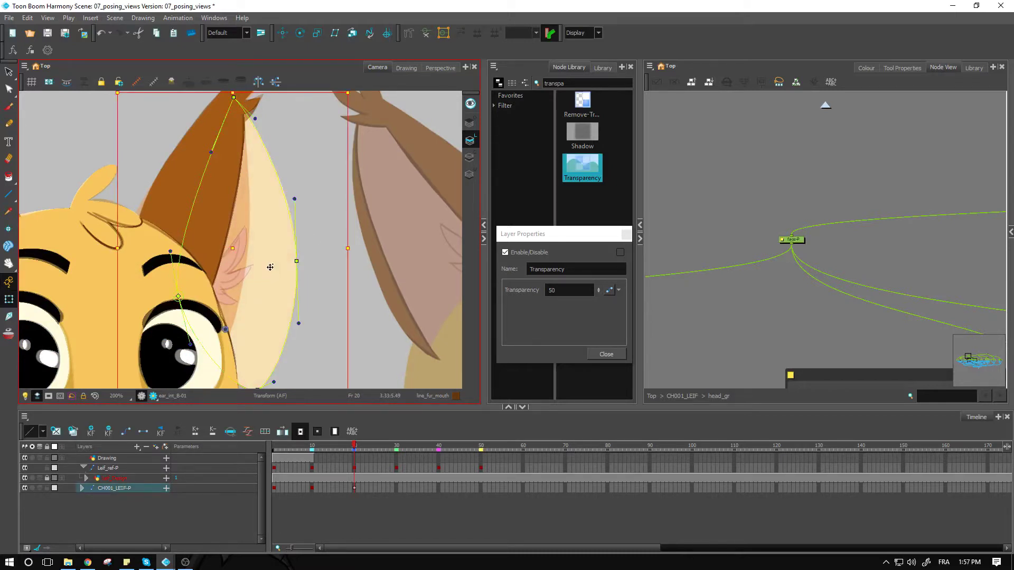
pyautogui.moveTo(268, 265); pyautogui.dragTo(255, 258)
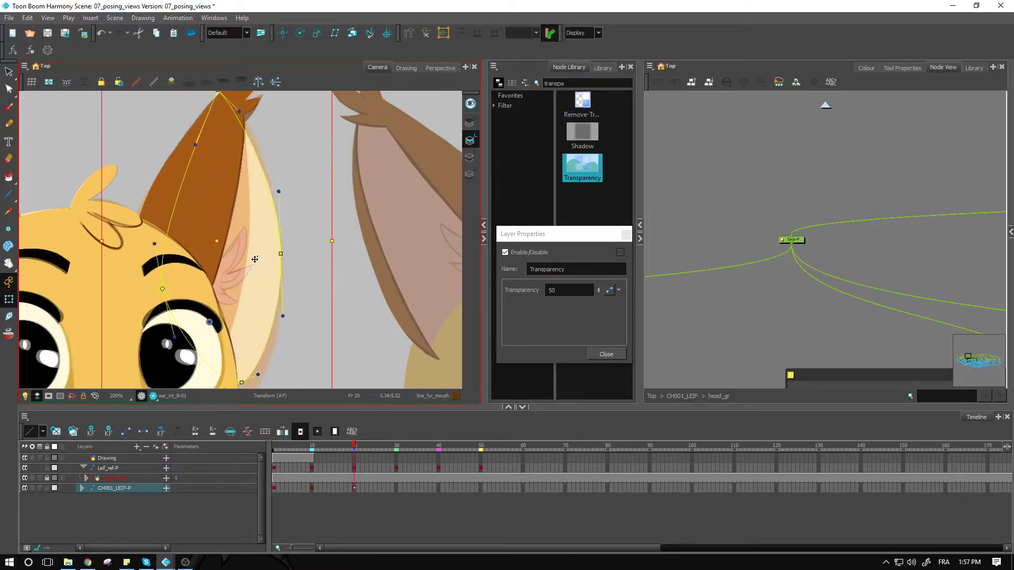
pyautogui.click(333, 190)
# Reshape the viewer's-right inner ear by placing its tip, outer edge and base deformation points along the narrower reference outline.
pyautogui.press('space')
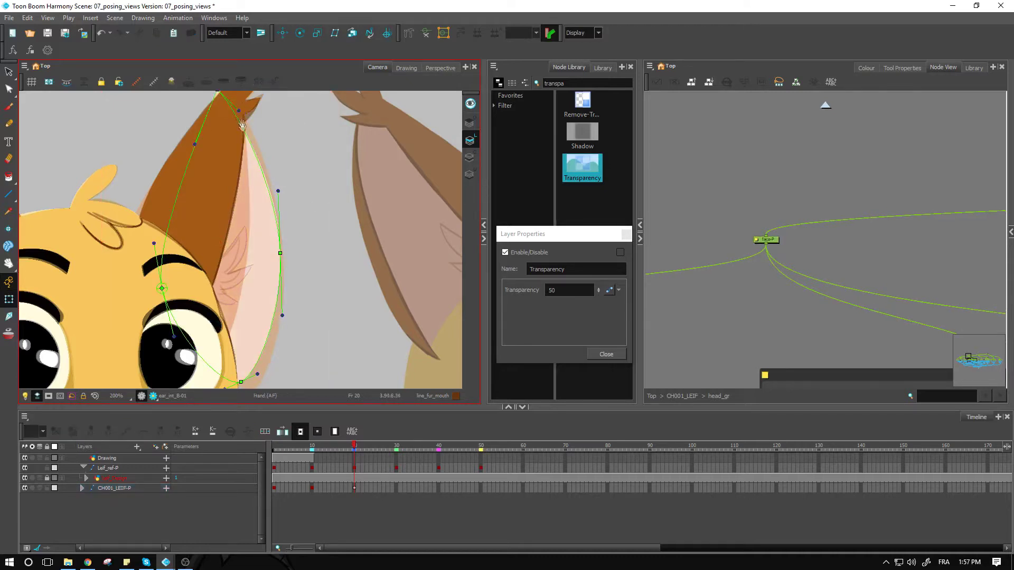
pyautogui.moveTo(239, 113); pyautogui.dragTo(252, 165)
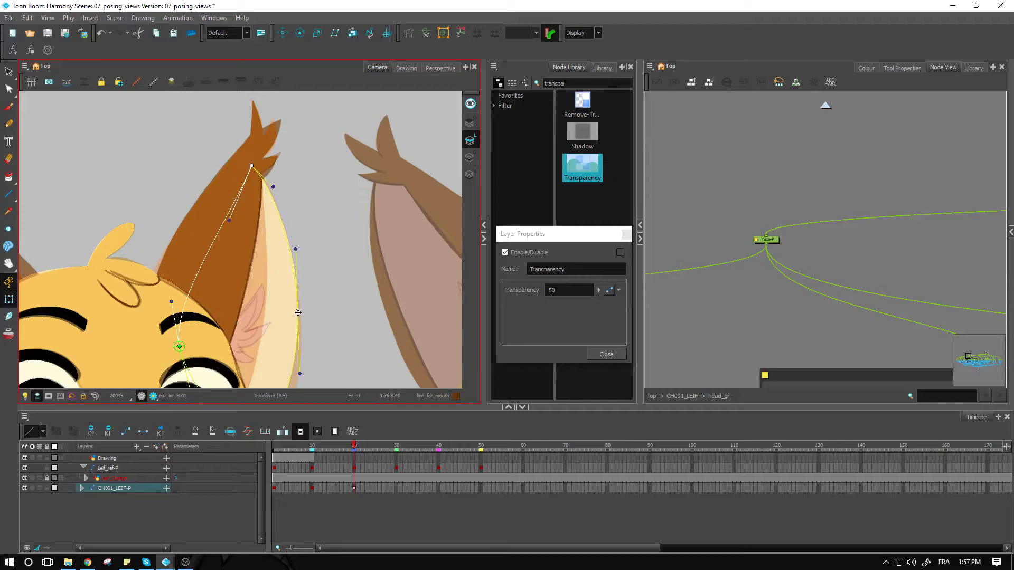
pyautogui.moveTo(298, 313); pyautogui.dragTo(264, 313)
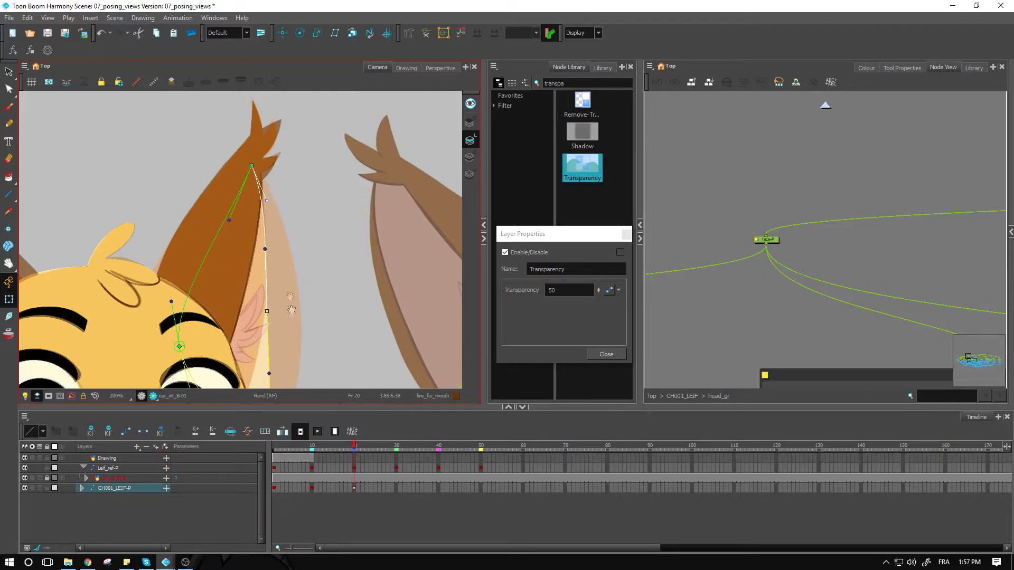
pyautogui.scroll(-3, 285, 297)
pyautogui.moveTo(263, 330); pyautogui.dragTo(226, 306)
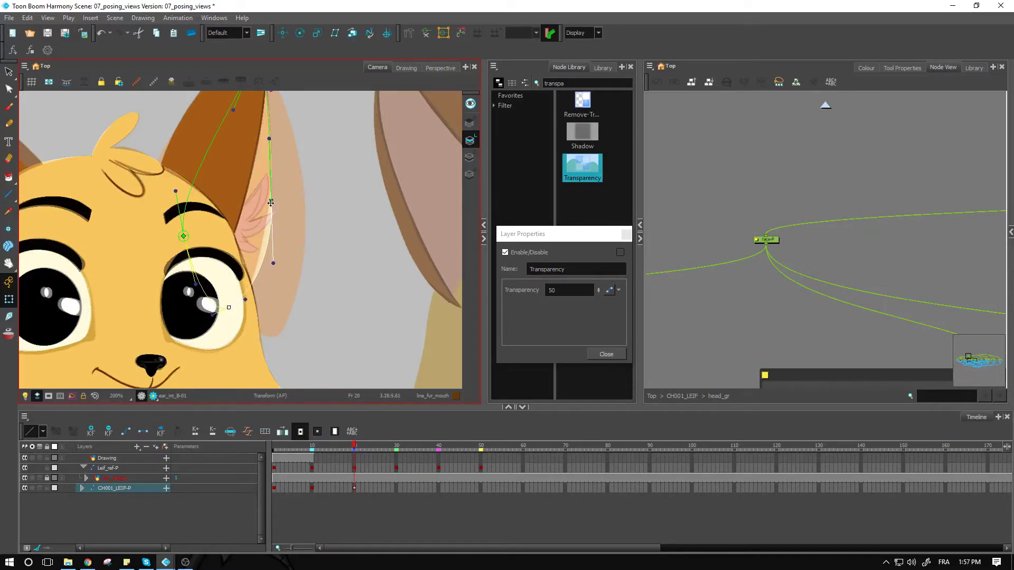
pyautogui.moveTo(270, 203); pyautogui.dragTo(267, 201)
pyautogui.moveTo(271, 263); pyautogui.dragTo(269, 266)
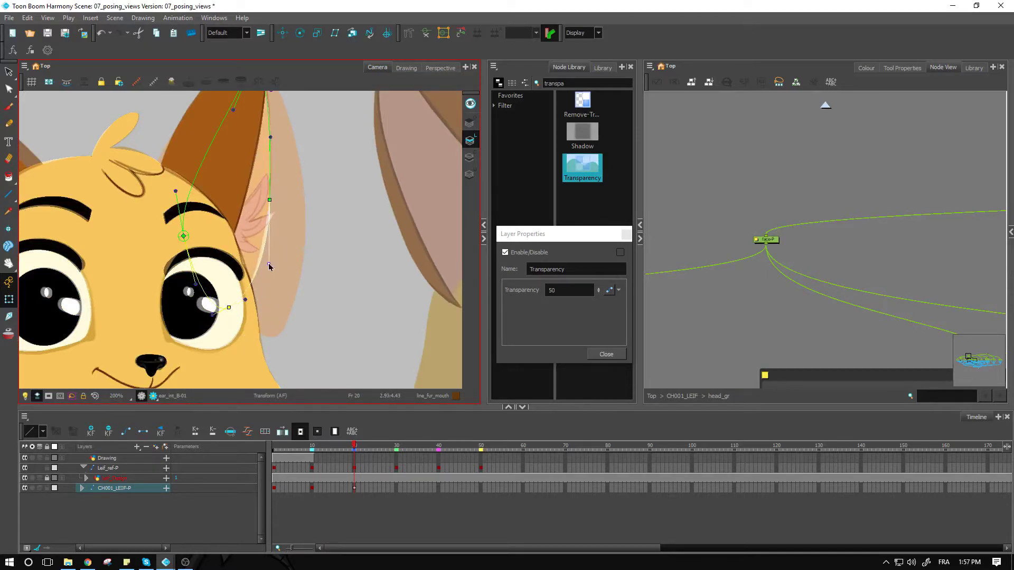
pyautogui.press('2')
pyautogui.click(343, 216)
# Move the viewer's-right inner-ear fur tuft inward and scale it down to match the reference tuft.
pyautogui.click(258, 218)
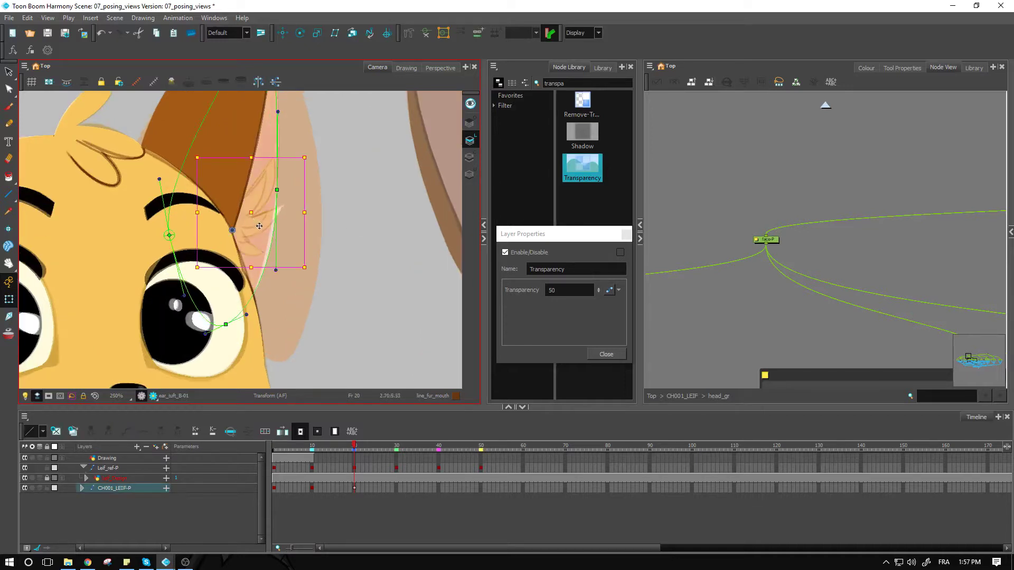
pyautogui.moveTo(259, 226); pyautogui.dragTo(253, 226)
pyautogui.press('Left')
pyautogui.press('Left')
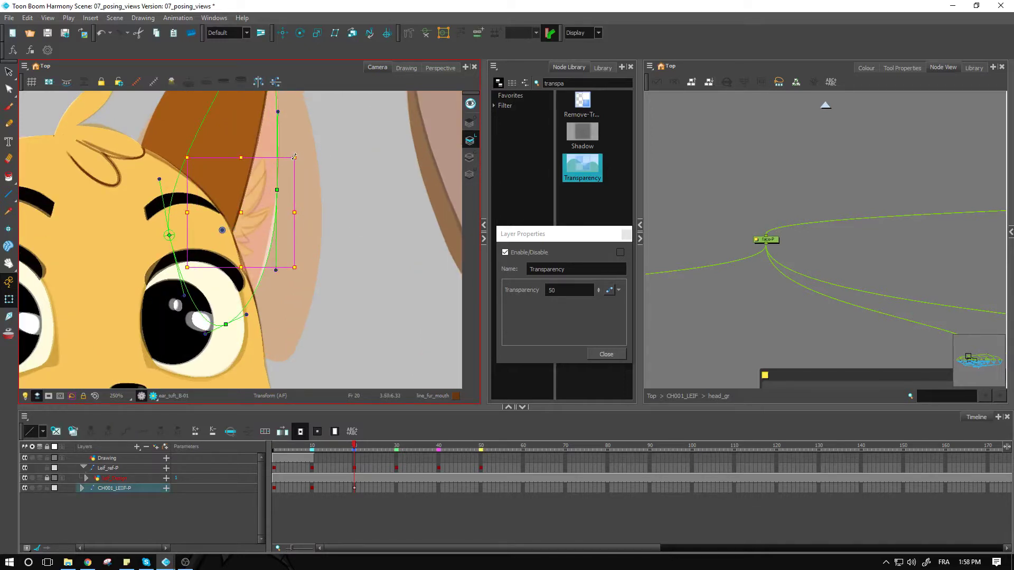
pyautogui.moveTo(294, 156); pyautogui.dragTo(260, 199)
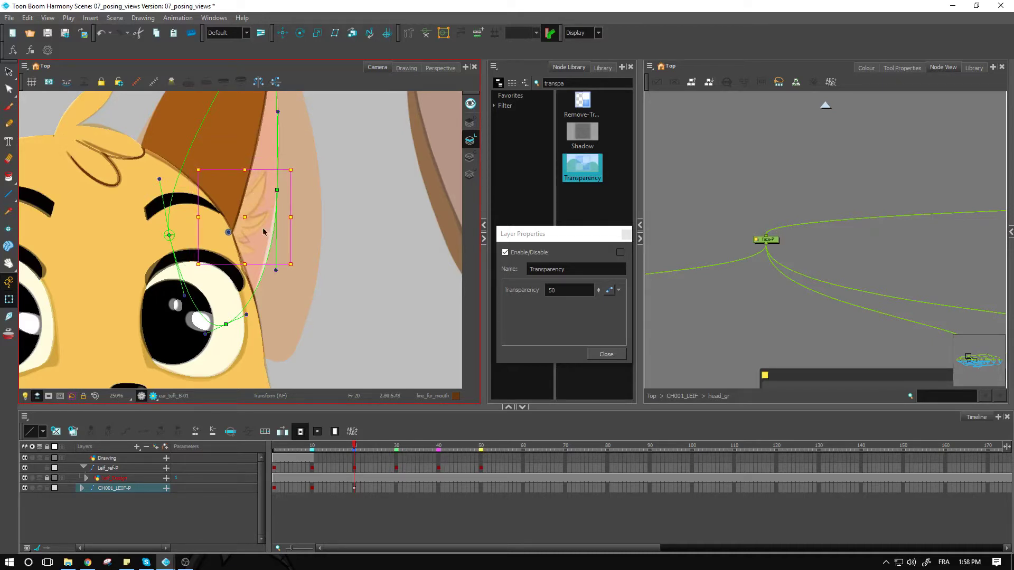
pyautogui.click(351, 220)
# Select the rear outer piece of the viewer's-right ear and try scaling it down toward the reference size.
pyautogui.click(300, 227)
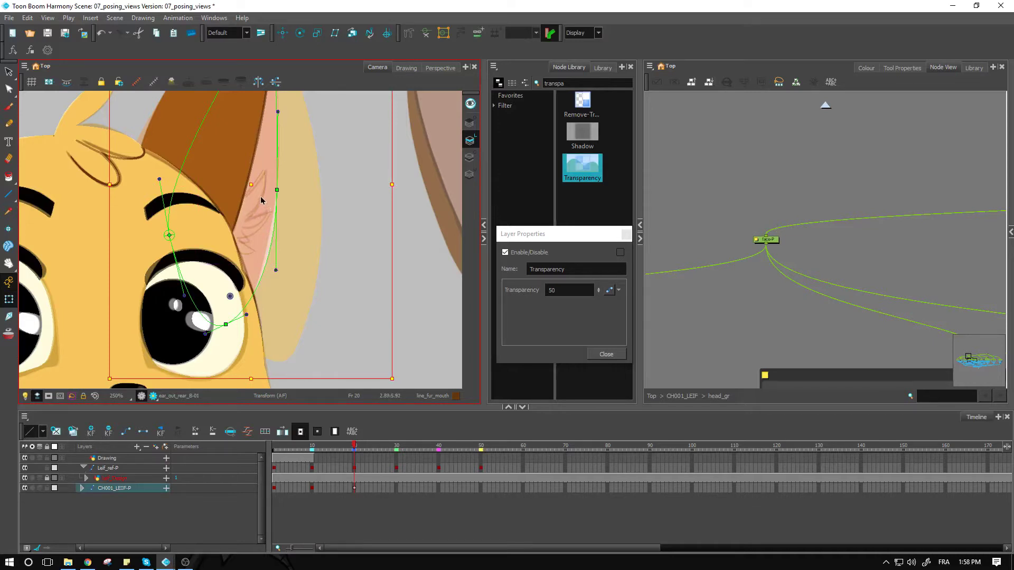
pyautogui.scroll(-3, 285, 164)
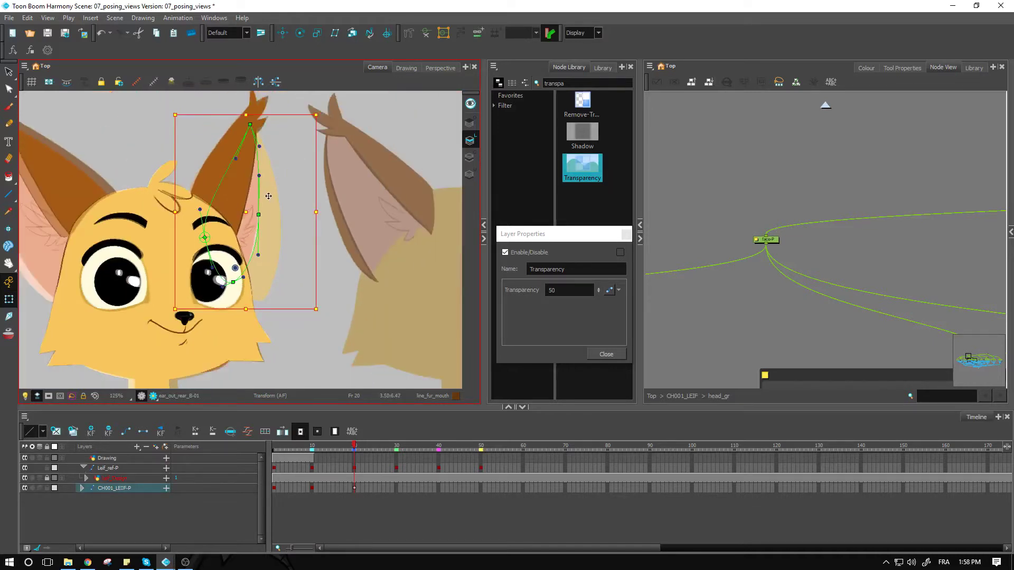
pyautogui.moveTo(316, 114); pyautogui.dragTo(284, 178)
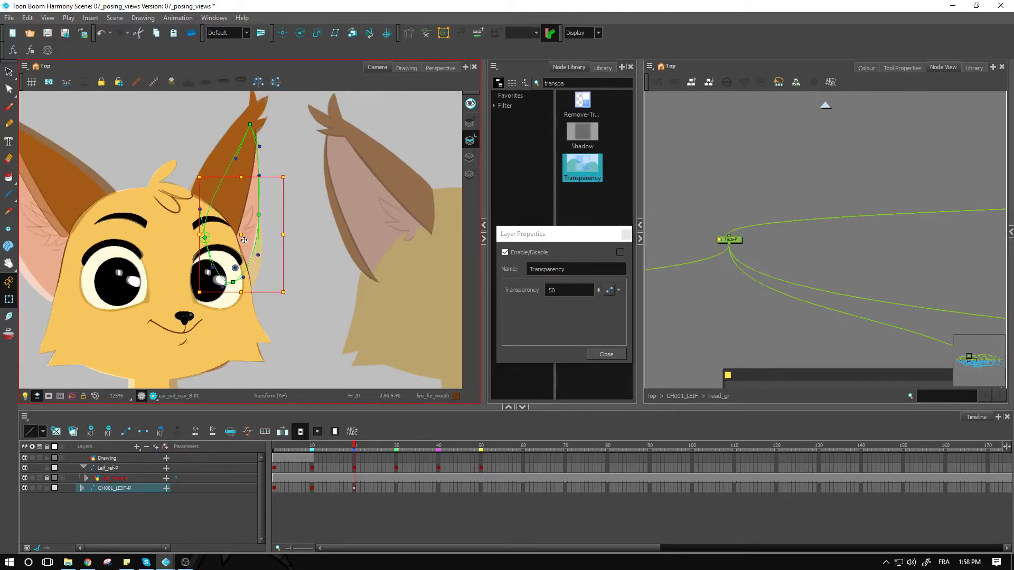
pyautogui.moveTo(283, 178); pyautogui.dragTo(311, 126)
pyautogui.hotkey('ctrl', 'z')
pyautogui.hotkey('ctrl', 'shift', 'z')
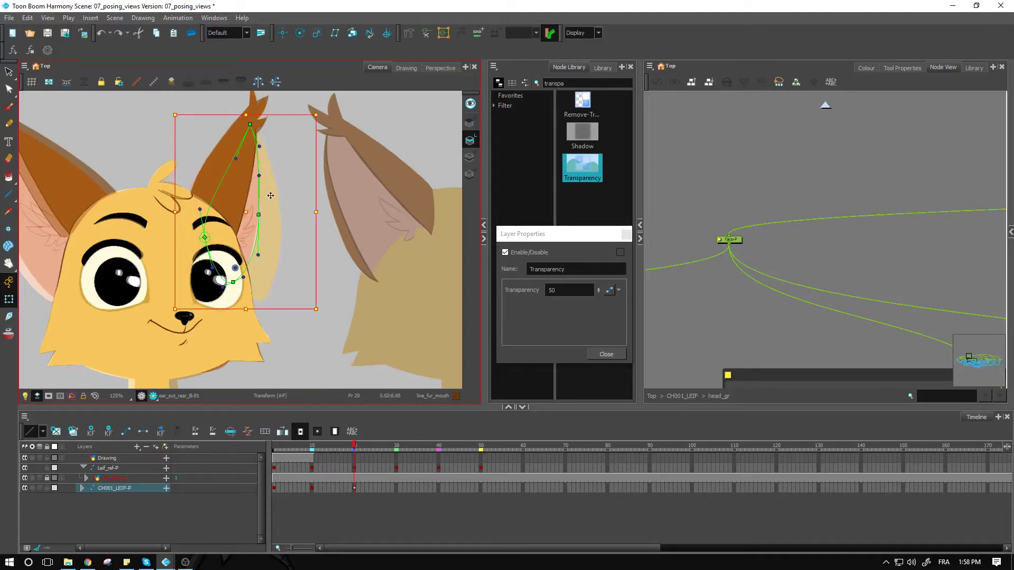
# Move the viewer's-right rear outer ear piece slightly inward and show its deformation controls.
pyautogui.moveTo(270, 211); pyautogui.dragTo(264, 211)
pyautogui.click(408, 39)
pyautogui.press('2')
pyautogui.press('2')
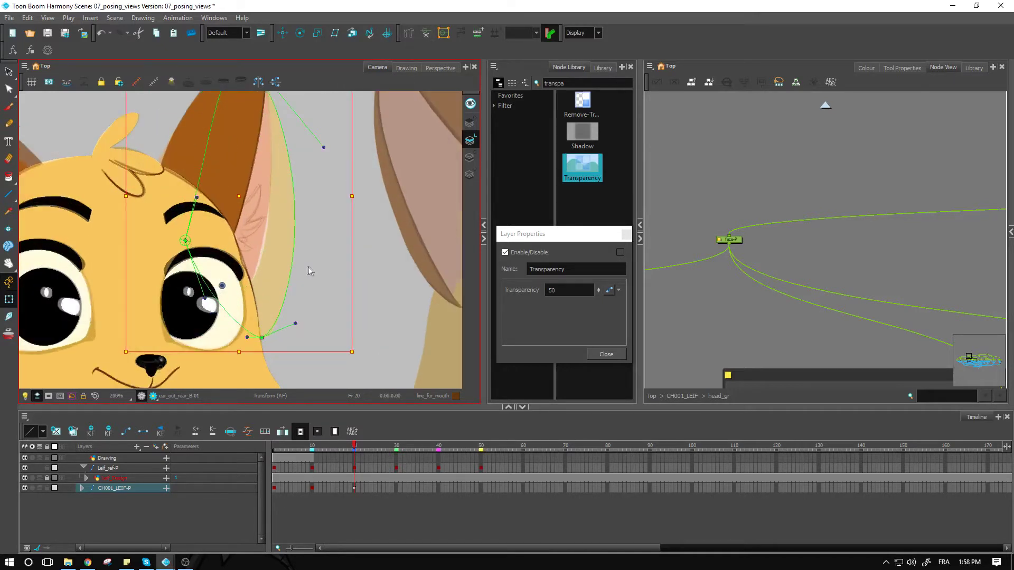
pyautogui.click(307, 266)
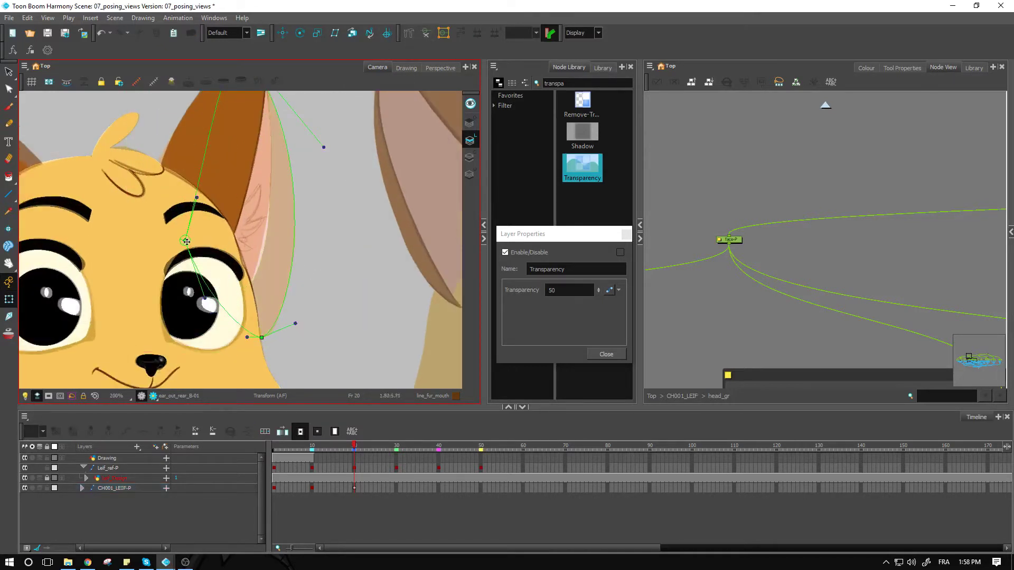
# Reshape the viewer's-right rear outer ear by pulling its base points and upper curve handle inward to the reference edge.
pyautogui.moveTo(187, 242); pyautogui.dragTo(162, 218)
pyautogui.moveTo(262, 338); pyautogui.dragTo(252, 281)
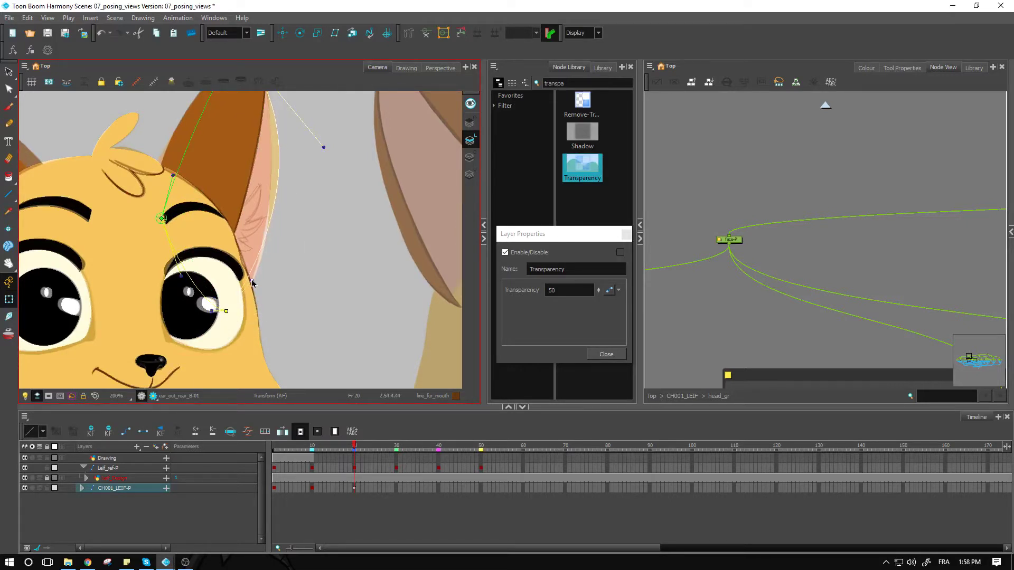
pyautogui.press('space')
pyautogui.moveTo(292, 229); pyautogui.dragTo(290, 322)
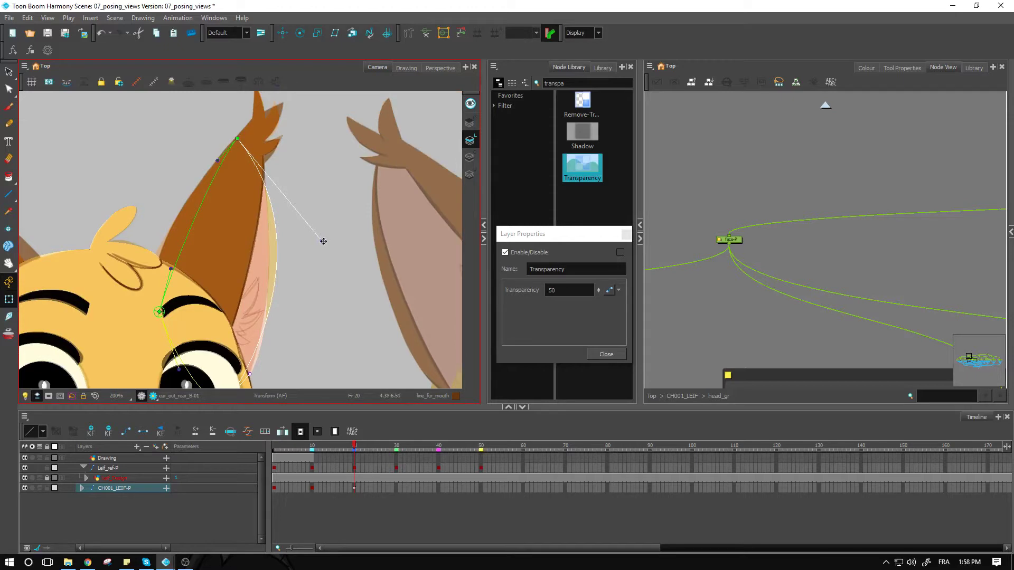
pyautogui.moveTo(323, 242); pyautogui.dragTo(291, 251)
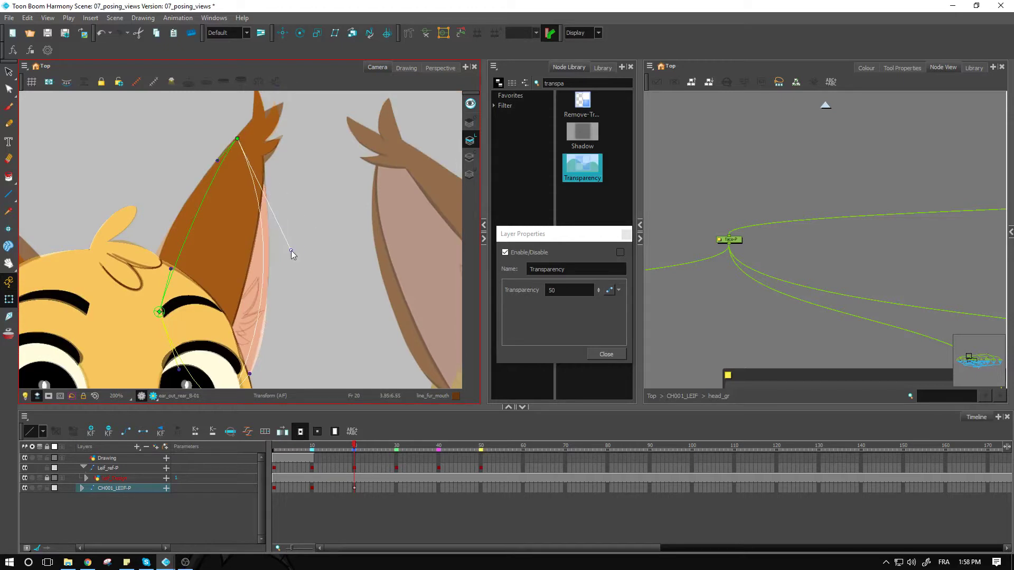
pyautogui.click(241, 141)
pyautogui.click(293, 205)
# Show the viewer's-left outer ear's deformation controls and try moving its base point near the forehead inward to the reference.
pyautogui.press('2')
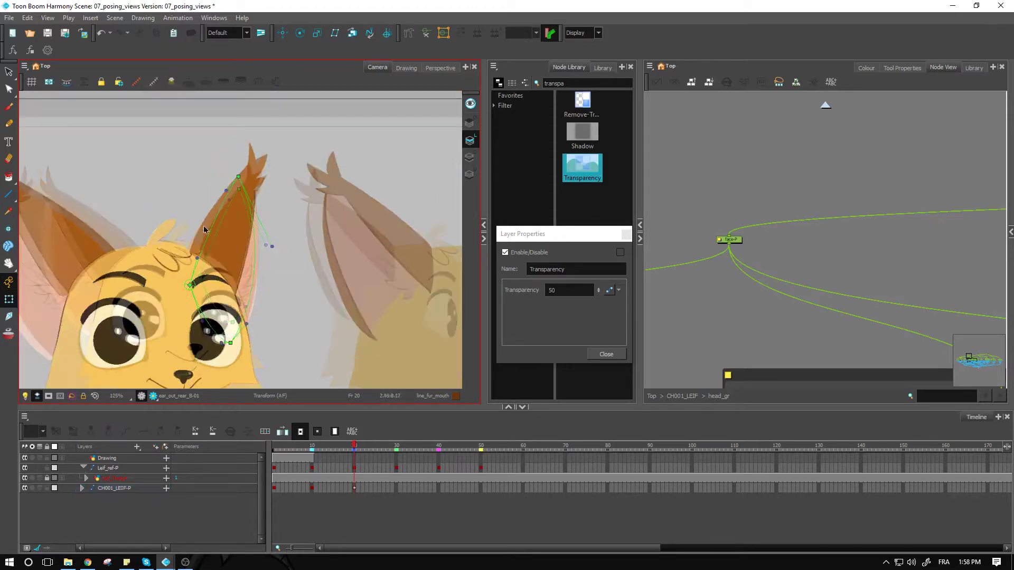
pyautogui.press('space')
pyautogui.moveTo(304, 255); pyautogui.dragTo(380, 198)
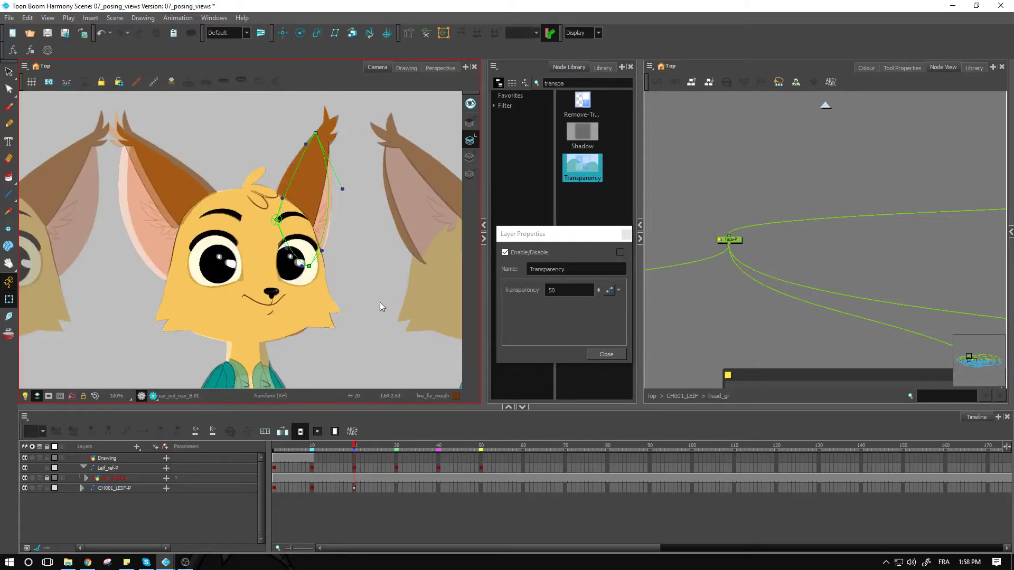
pyautogui.press('2')
pyautogui.press('2')
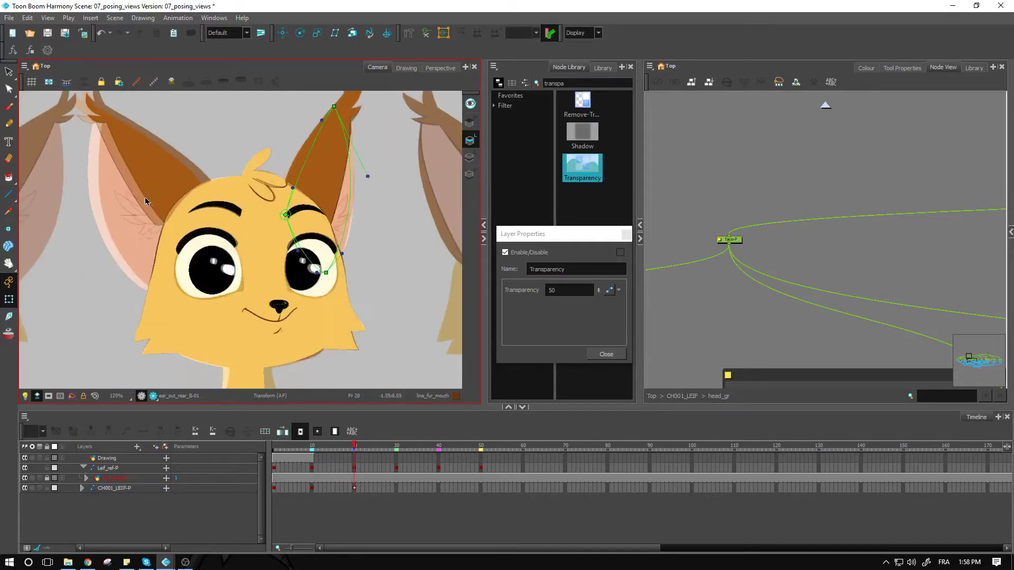
pyautogui.press('space')
pyautogui.moveTo(146, 203); pyautogui.dragTo(320, 264)
pyautogui.press('2')
pyautogui.click(310, 200)
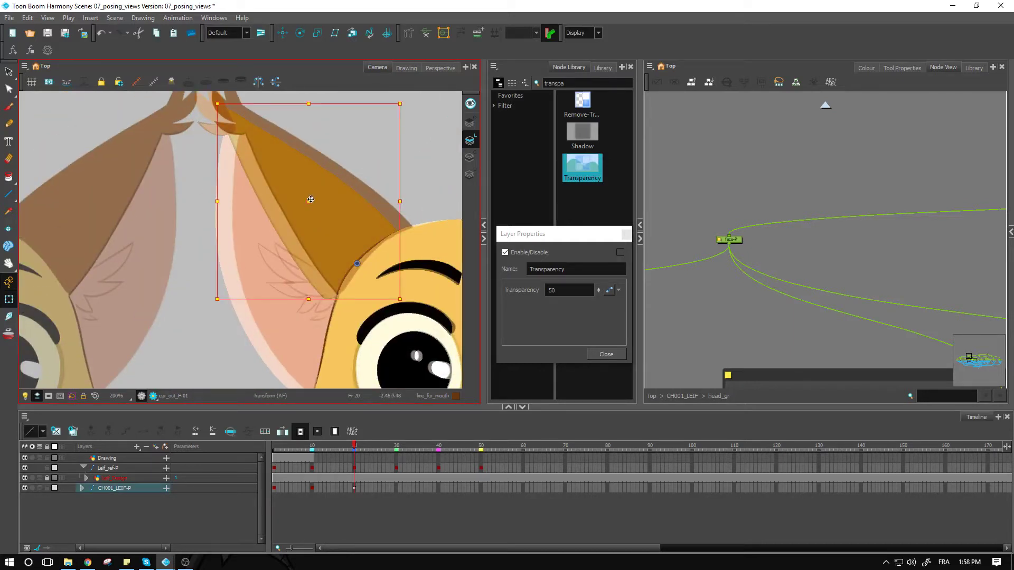
pyautogui.click(426, 34)
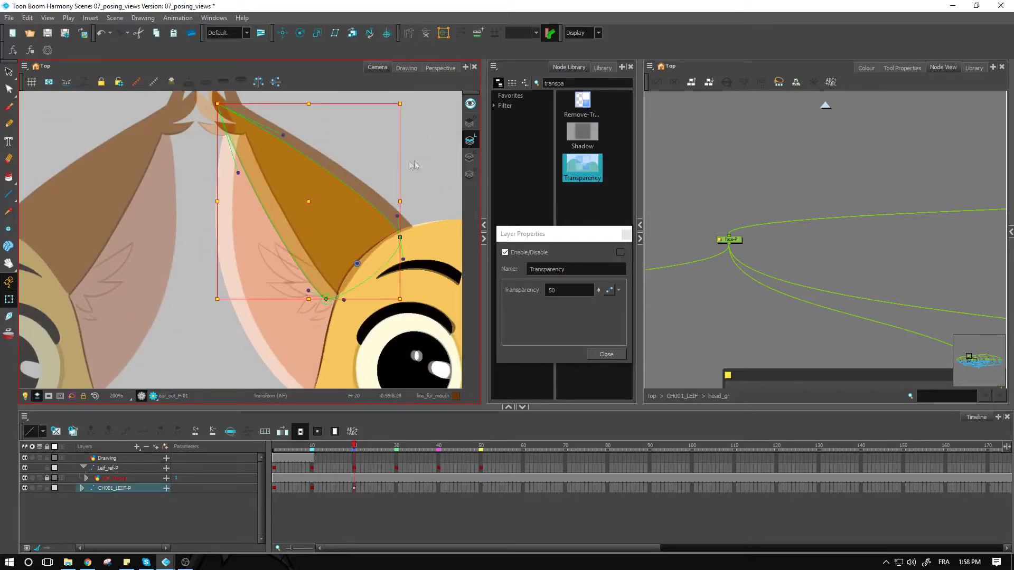
pyautogui.click(379, 165)
pyautogui.moveTo(428, 231); pyautogui.dragTo(342, 263)
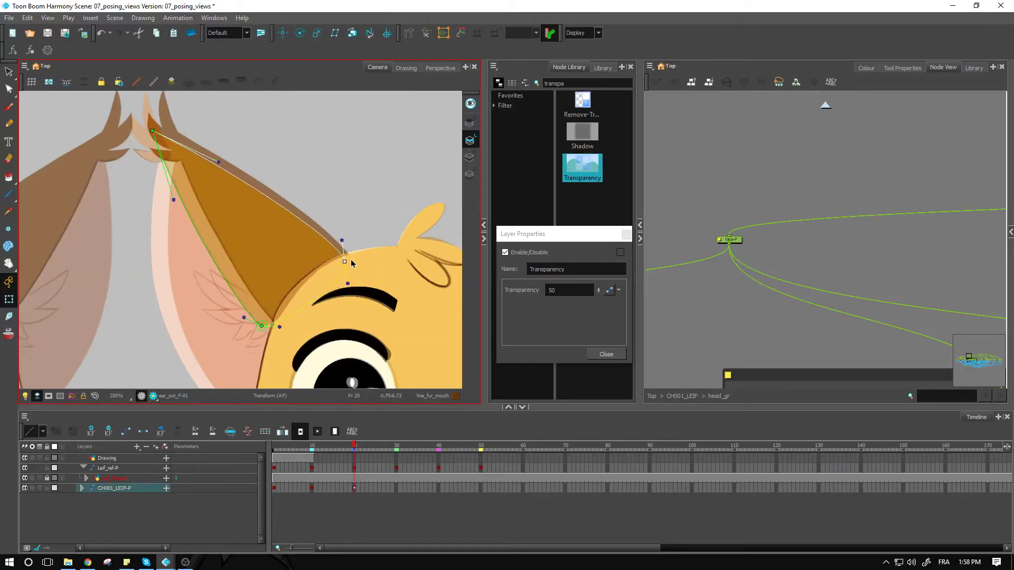
pyautogui.click(322, 185)
# Select the whole viewer's-left ear and shift it inward and slightly up over the reference ear.
pyautogui.click(240, 222)
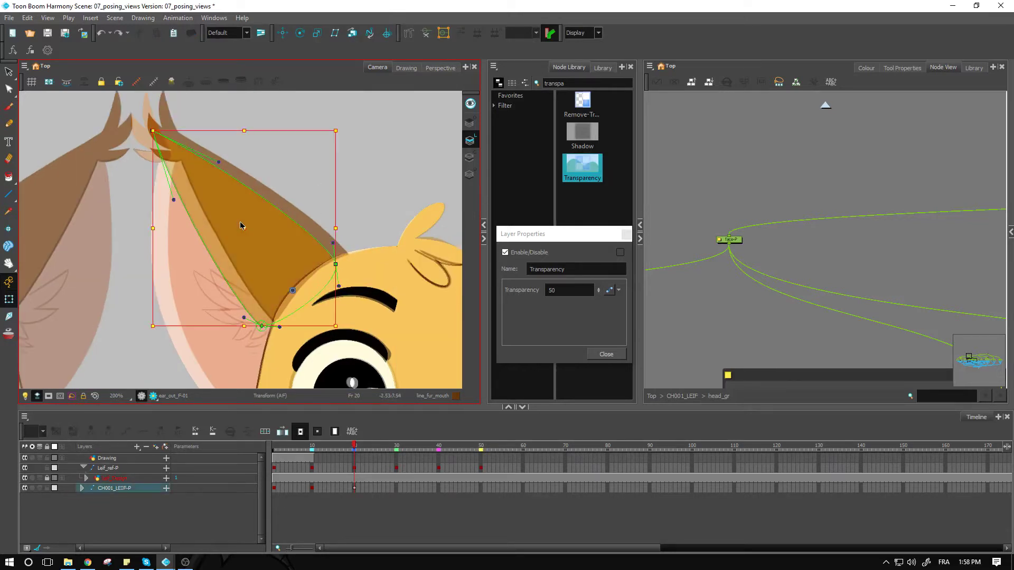
pyautogui.click(240, 223)
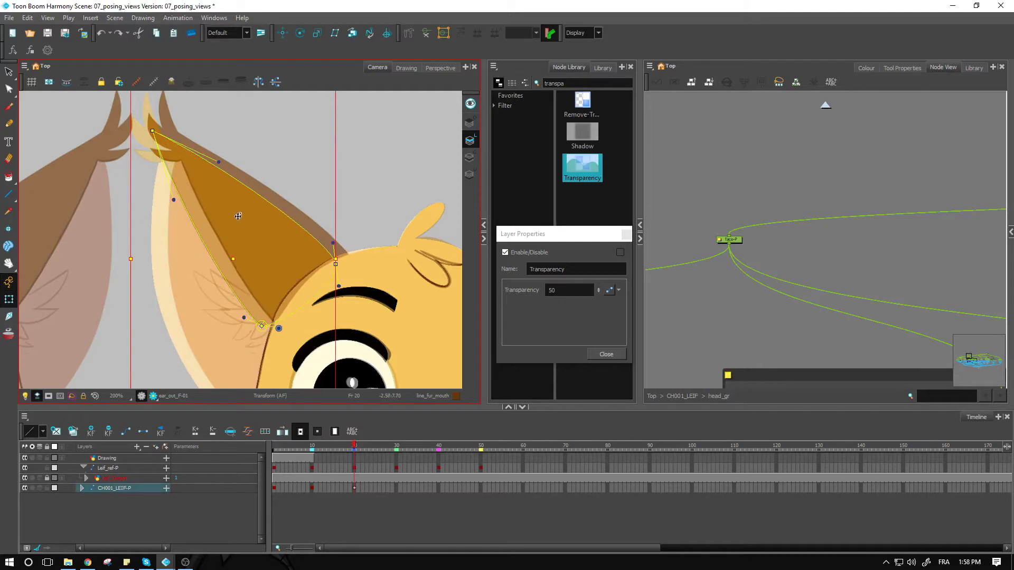
pyautogui.moveTo(240, 218); pyautogui.dragTo(252, 214)
pyautogui.click(270, 170)
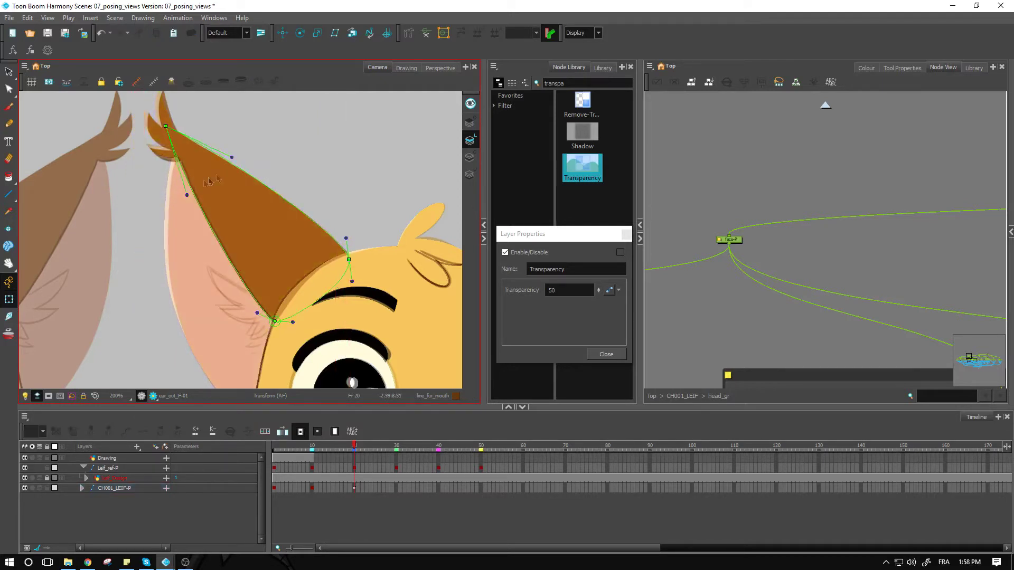
# Show the deformation controls of the viewer's-left ear tip and check its fit against the reference tuft.
pyautogui.click(178, 208)
pyautogui.click(236, 298)
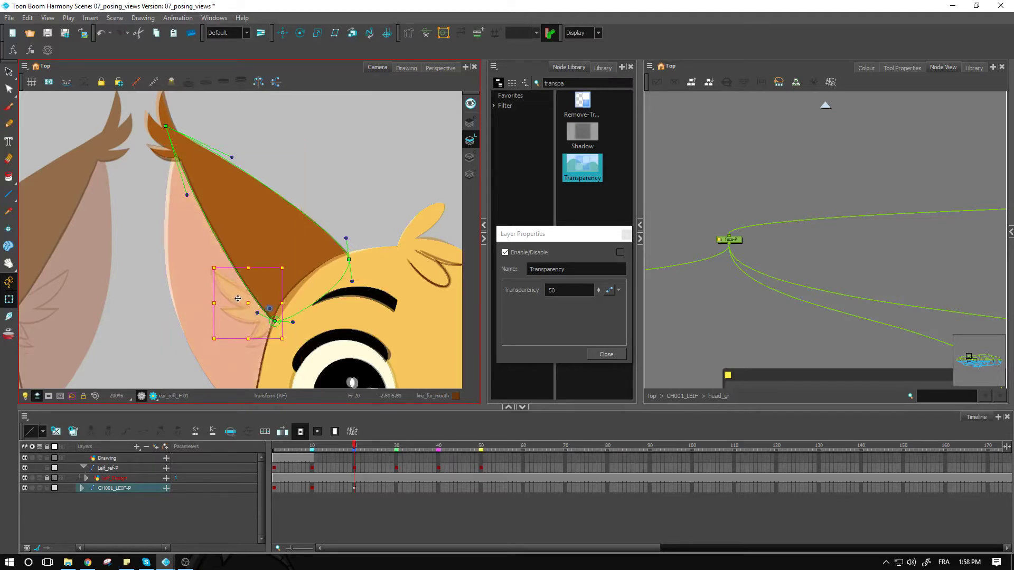
pyautogui.press('Escape')
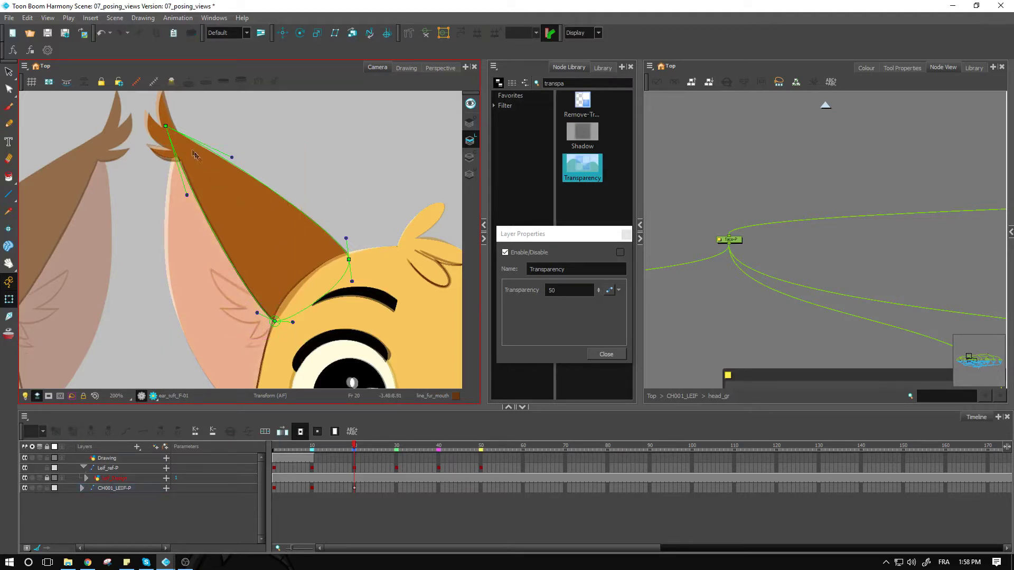
pyautogui.click(166, 125)
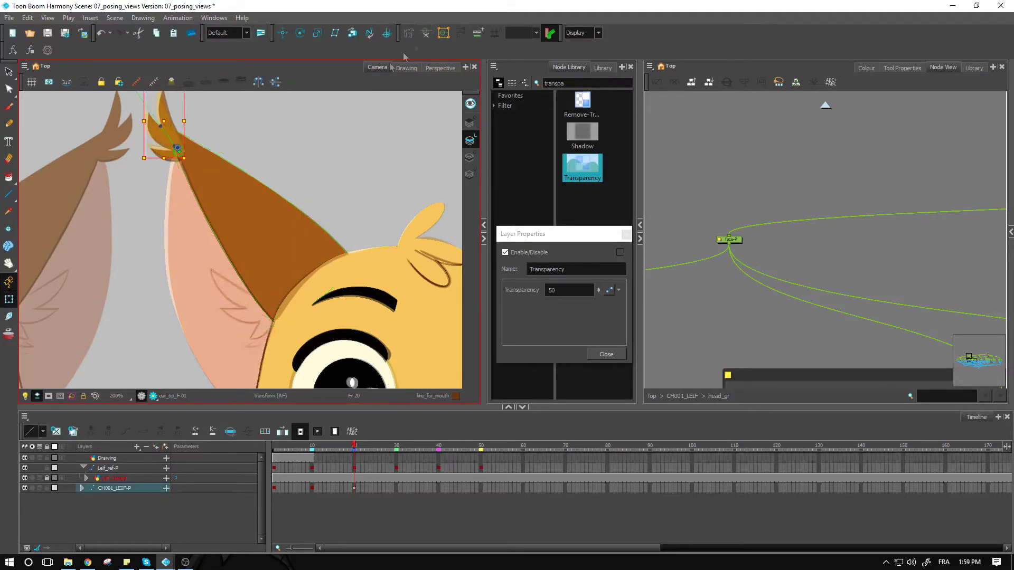
pyautogui.moveTo(223, 177); pyautogui.dragTo(323, 252)
pyautogui.click(275, 159)
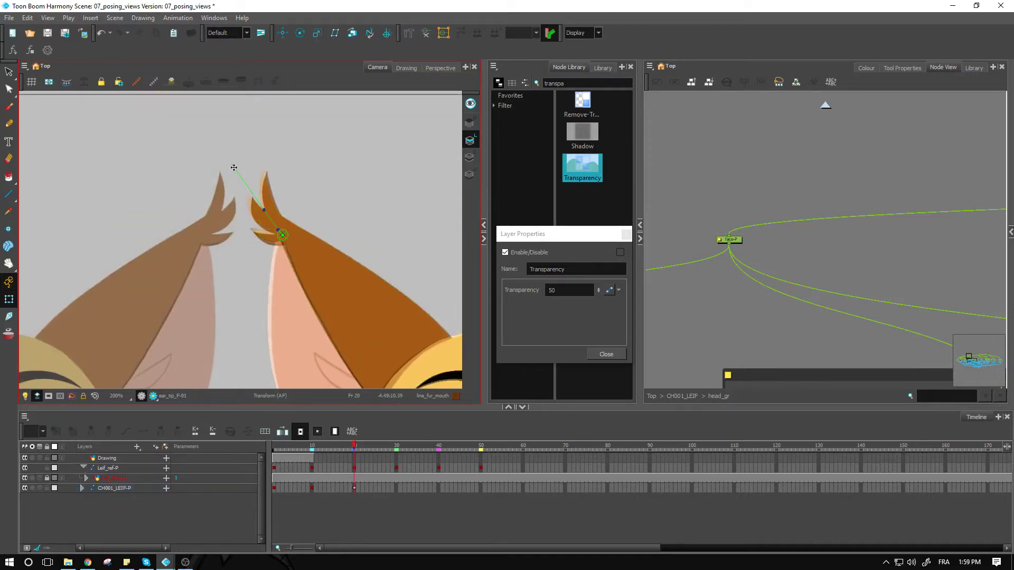
pyautogui.moveTo(290, 320); pyautogui.dragTo(289, 229)
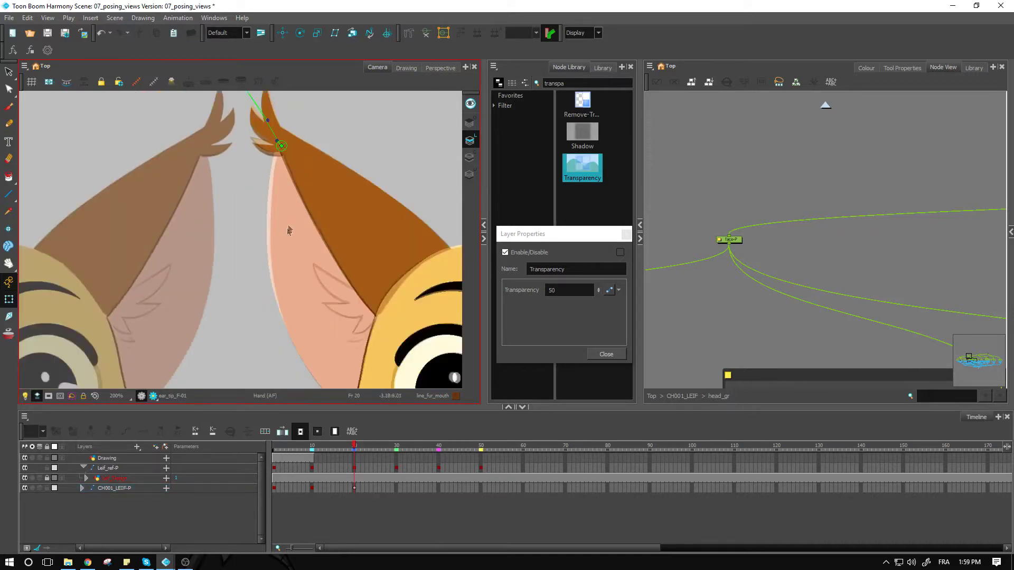
# Show the viewer's-left inner ear's deformation controls and reshape its outer curve to the reference edge.
pyautogui.click(288, 230)
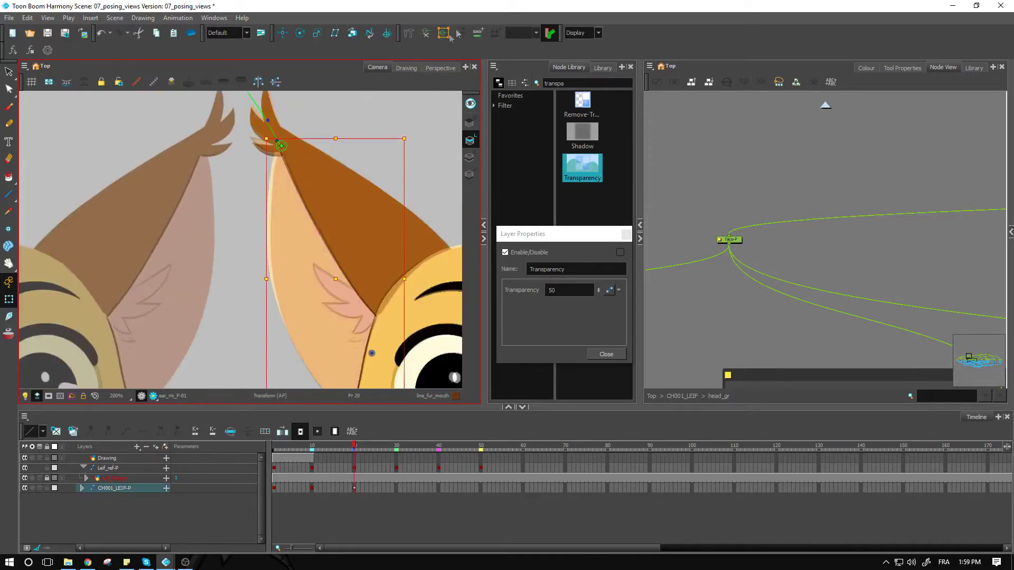
pyautogui.click(413, 122)
pyautogui.moveTo(279, 137); pyautogui.dragTo(282, 137)
pyautogui.rightClick(282, 137)
pyautogui.click(243, 300)
pyautogui.moveTo(278, 307); pyautogui.dragTo(300, 146)
# Examine the fit of the whole posed head and ears against the semi-transparent reference.
pyautogui.press('space')
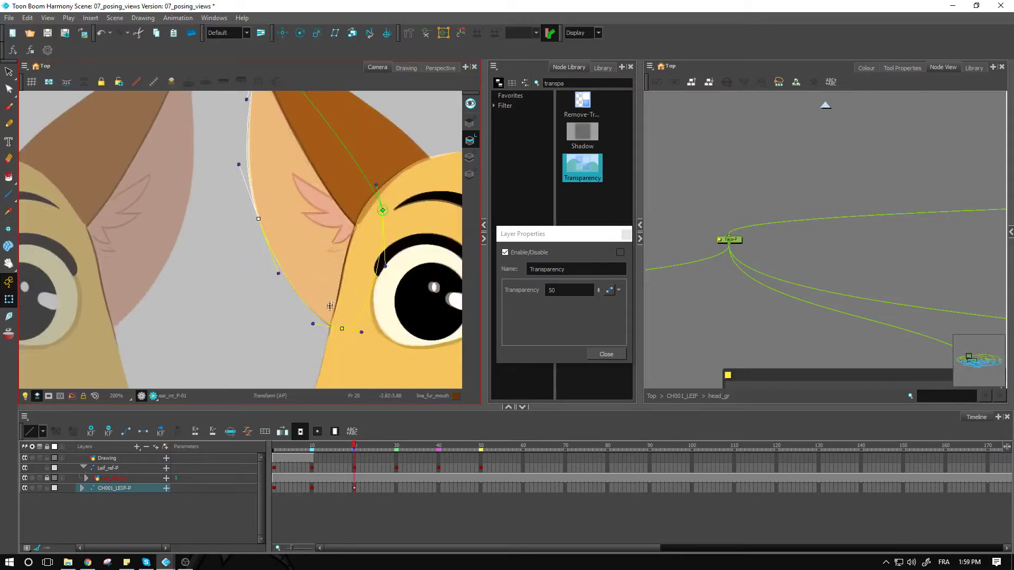
pyautogui.press('1')
pyautogui.press('1')
pyautogui.press('space')
pyautogui.moveTo(396, 313); pyautogui.dragTo(284, 270)
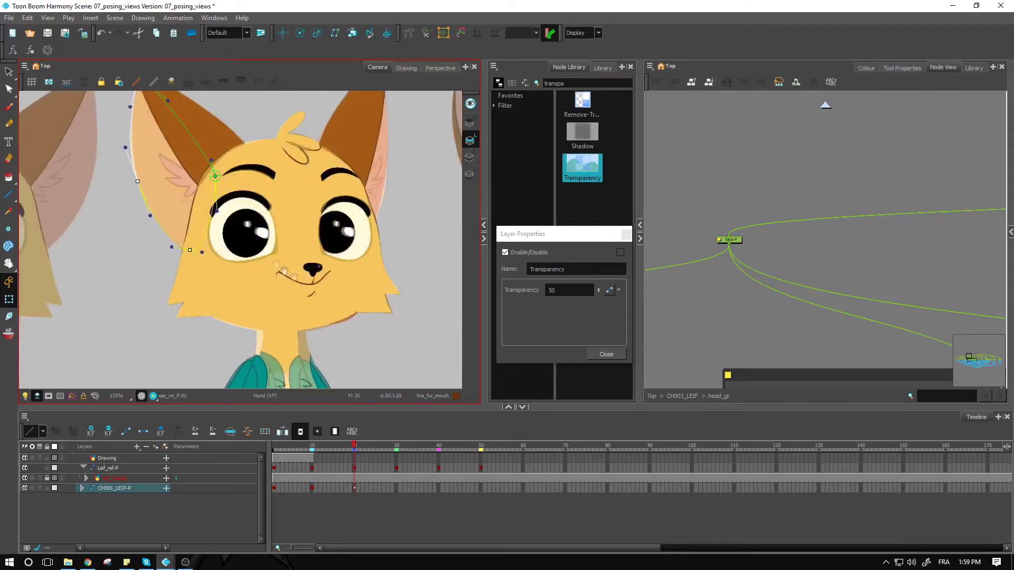
pyautogui.moveTo(344, 297); pyautogui.dragTo(309, 289)
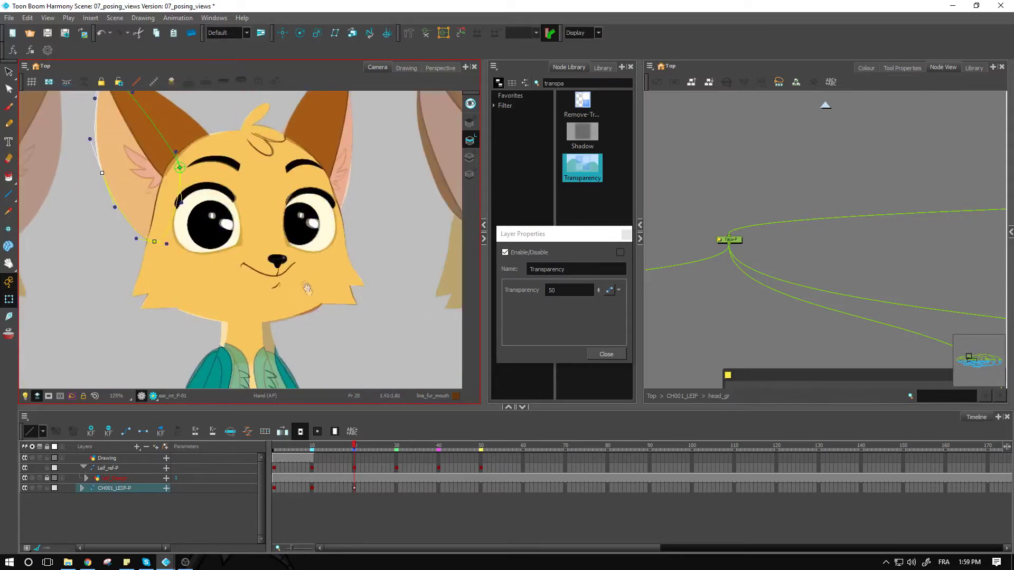
pyautogui.press('1')
pyautogui.press('1')
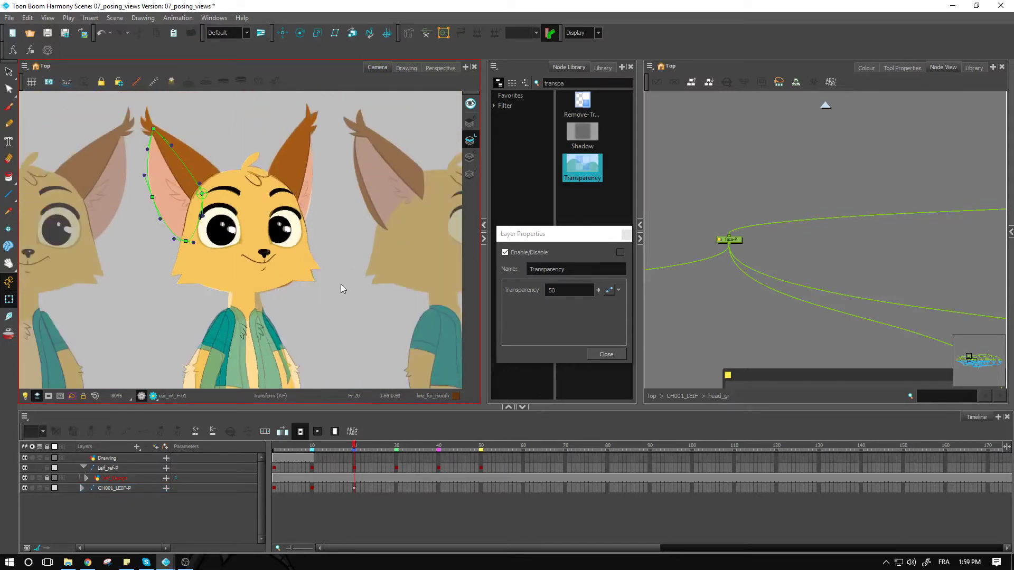
# Close the Transparency properties and toggle the Leif_Design reference on and off for comparison, leaving it disabled.
pyautogui.click(626, 234)
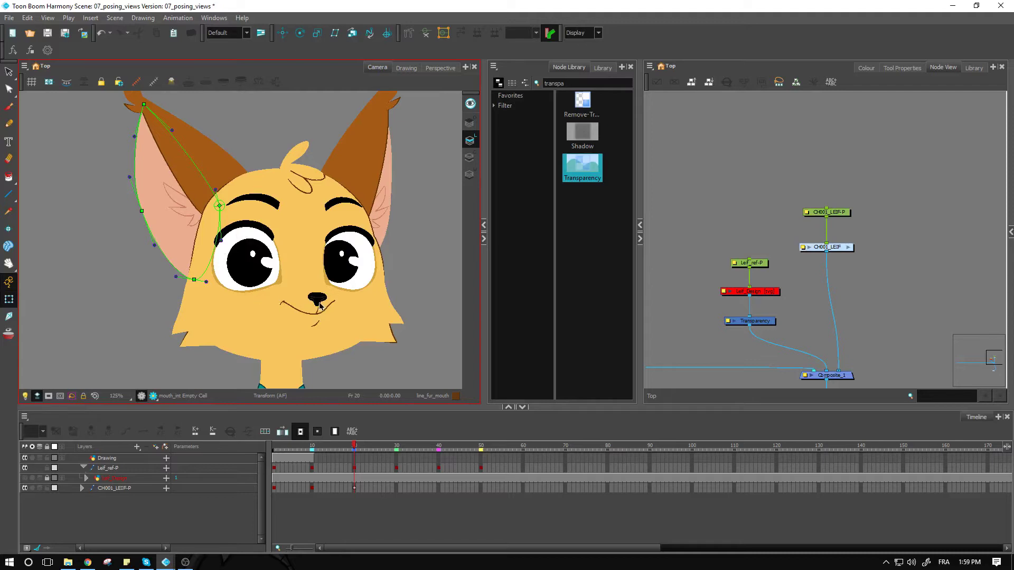
pyautogui.press('2')
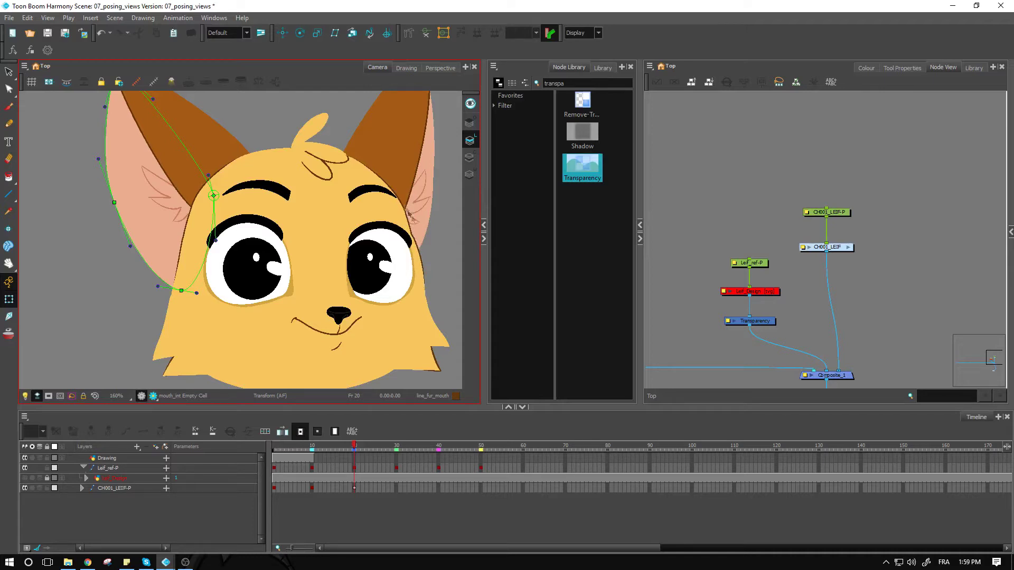
pyautogui.click(761, 294)
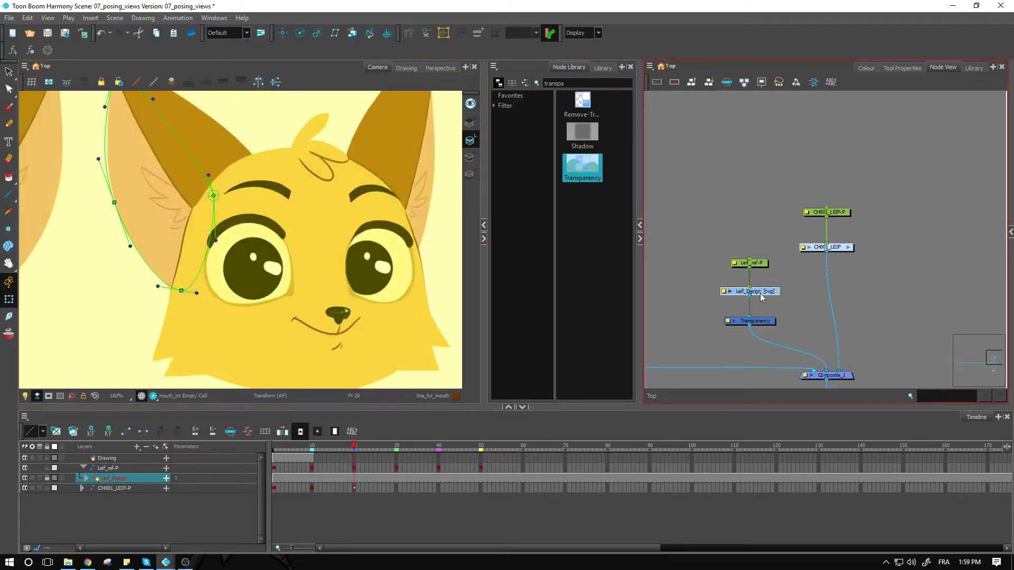
pyautogui.press('d')
pyautogui.press('d')
pyautogui.press('d')
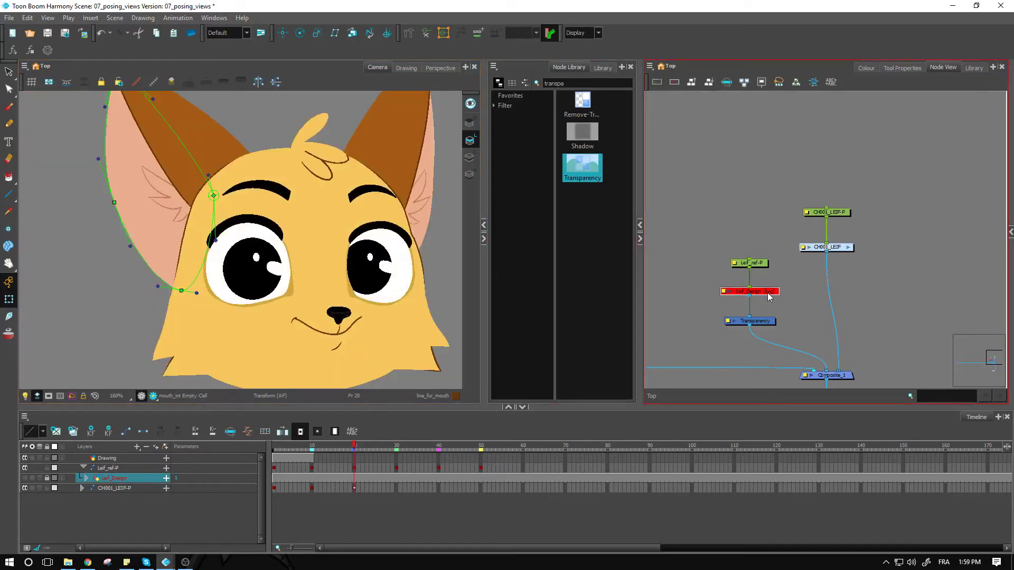
# Show the jaw's deformation controls and adjust the curve handle along the viewer's-right side of the face.
pyautogui.click(423, 271)
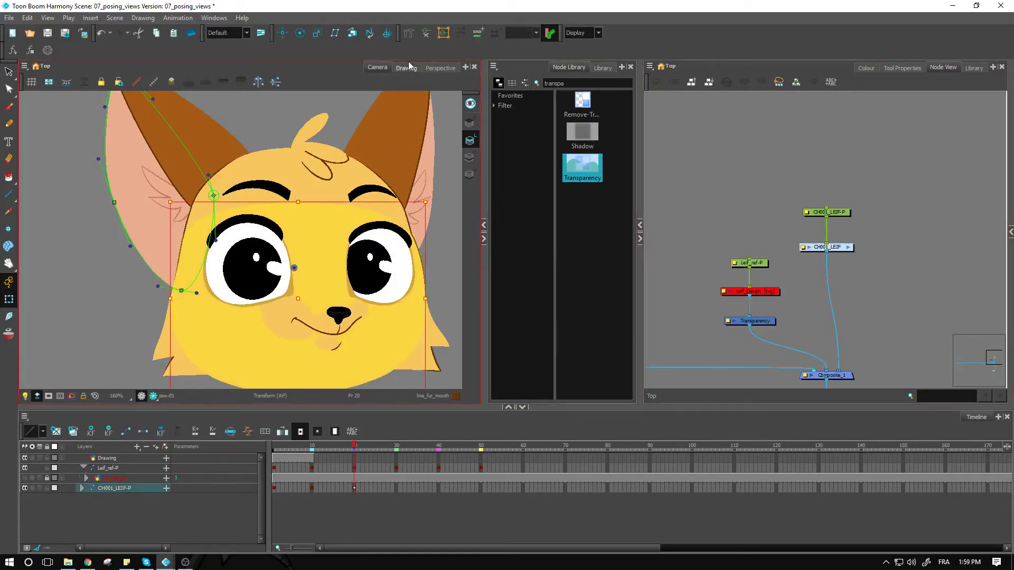
pyautogui.click(427, 32)
pyautogui.scroll(1, 339, 263)
pyautogui.moveTo(425, 250); pyautogui.dragTo(360, 294)
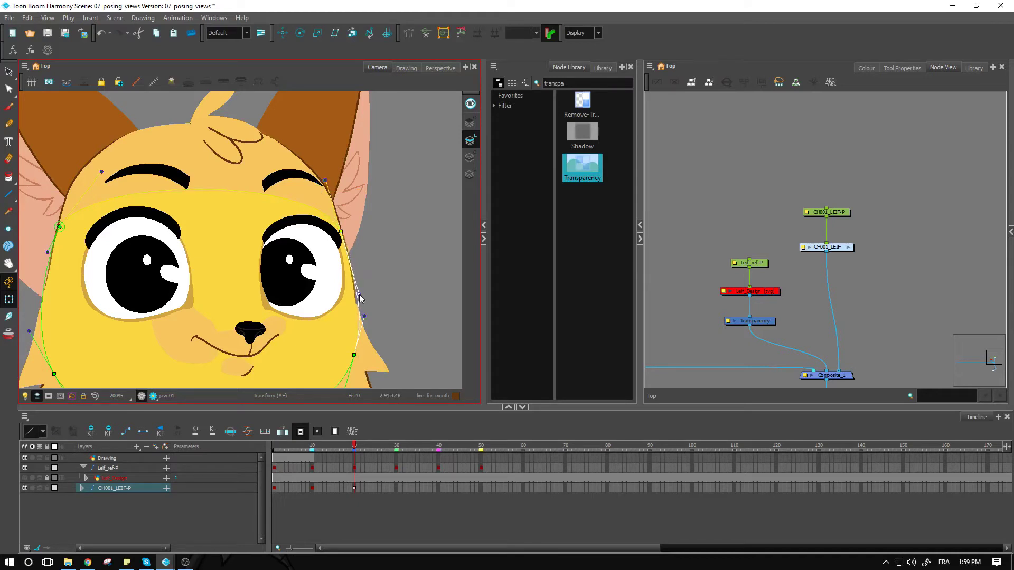
# Move the upper point of the viewer's-right top cheek fur up and inward along the face edge, and hide the deformation controls.
pyautogui.click(368, 347)
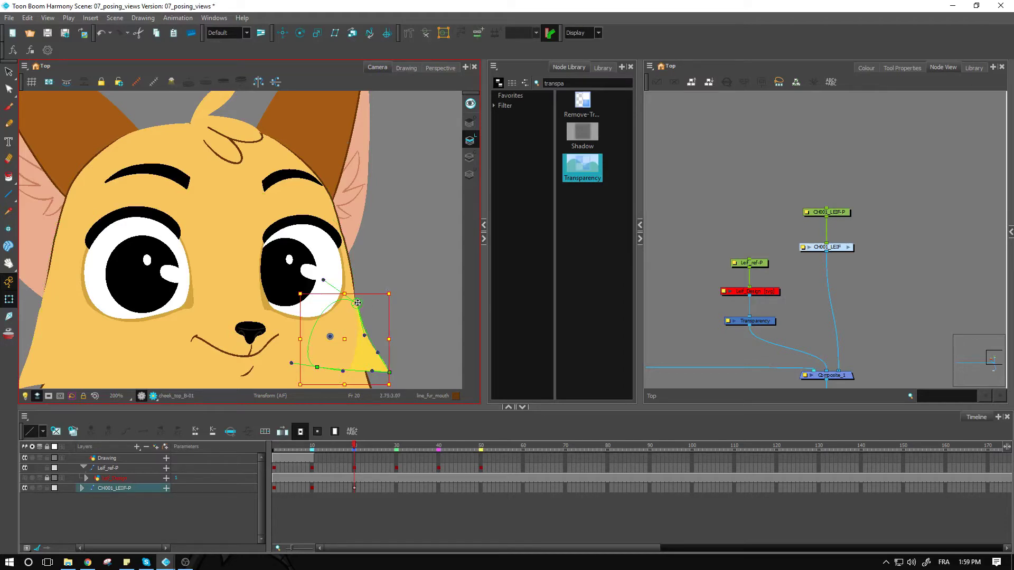
pyautogui.moveTo(357, 303); pyautogui.dragTo(350, 289)
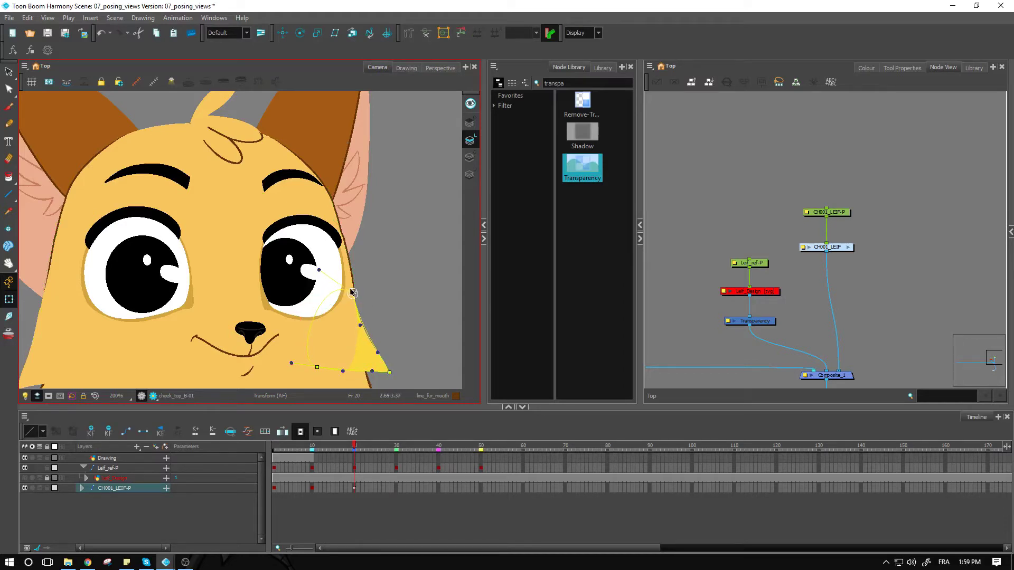
pyautogui.click(418, 291)
pyautogui.press('1')
pyautogui.press('1')
pyautogui.press('1')
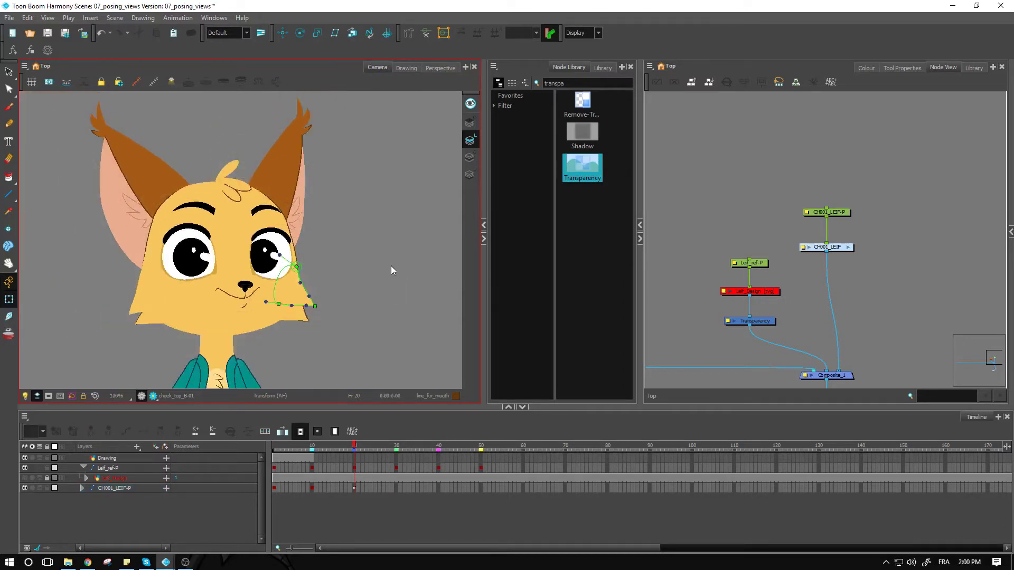
pyautogui.click(426, 35)
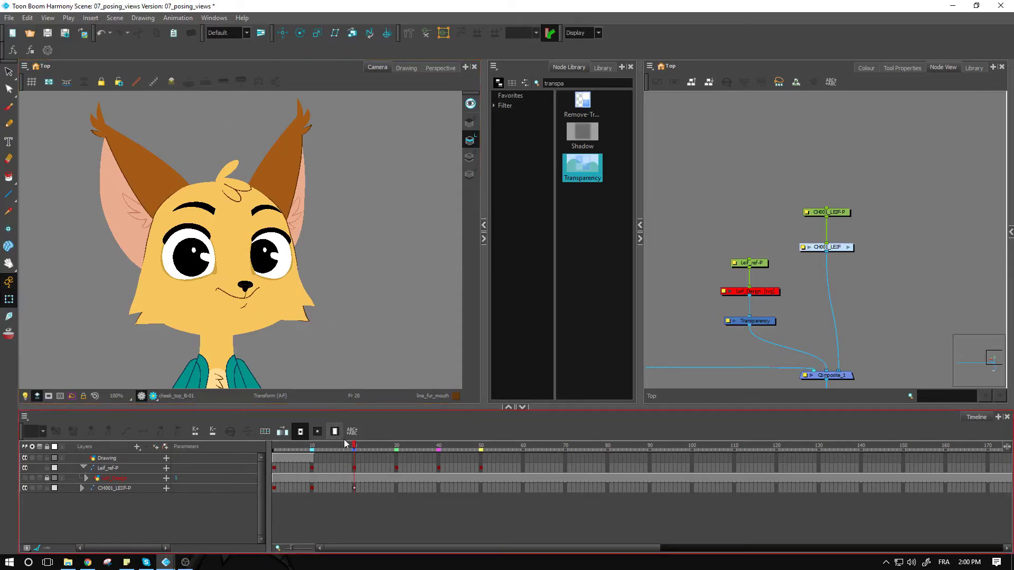
# Insert a keyframe for the whole CH001_LEIF-P rig at frame 20.
pyautogui.click(353, 468)
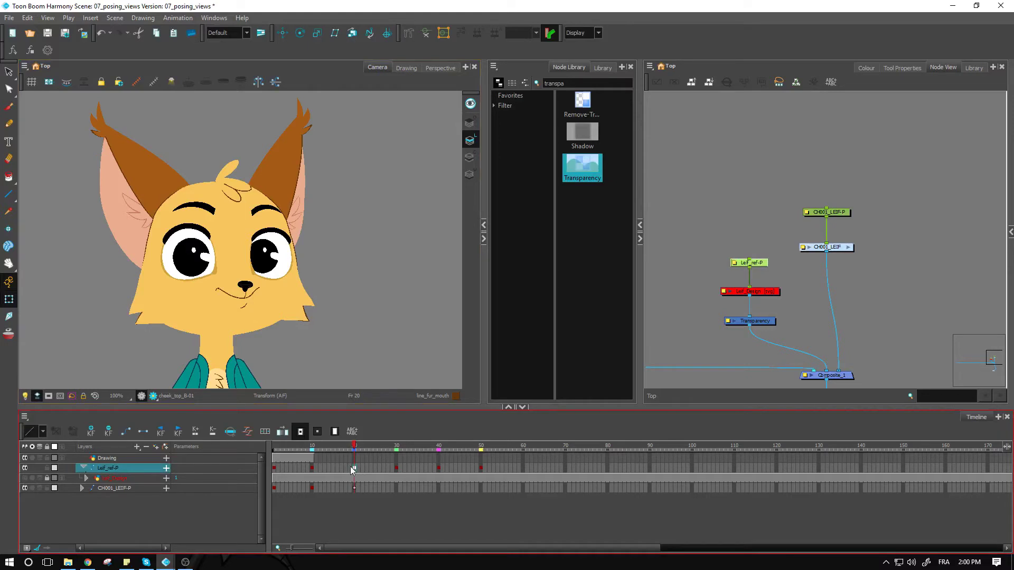
pyautogui.click(354, 488)
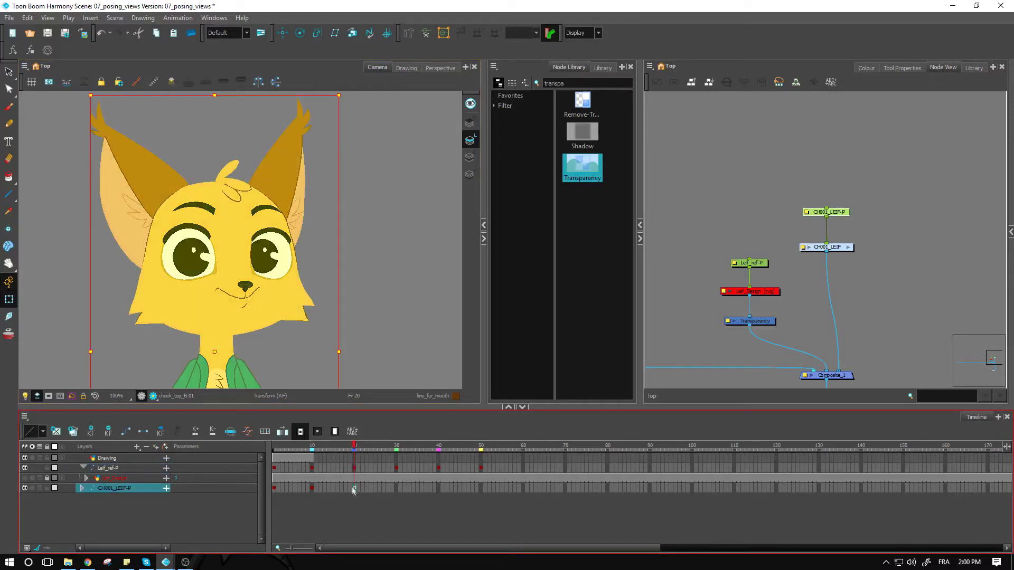
pyautogui.click(380, 385)
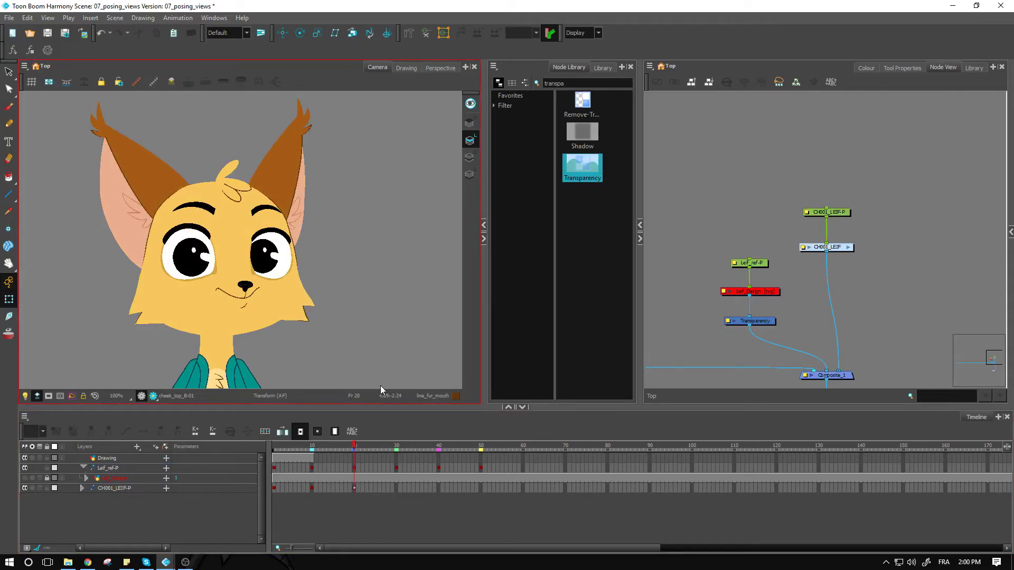
pyautogui.click(354, 488)
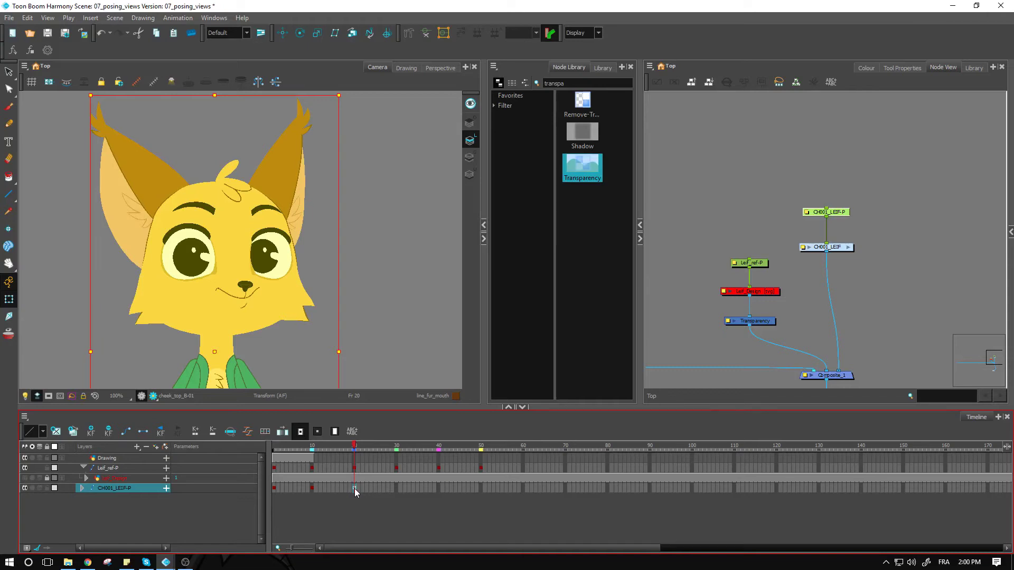
pyautogui.press('F6')
# Scrub between frames 10 and 20 to compare the two head poses.
pyautogui.moveTo(312, 450); pyautogui.dragTo(355, 445)
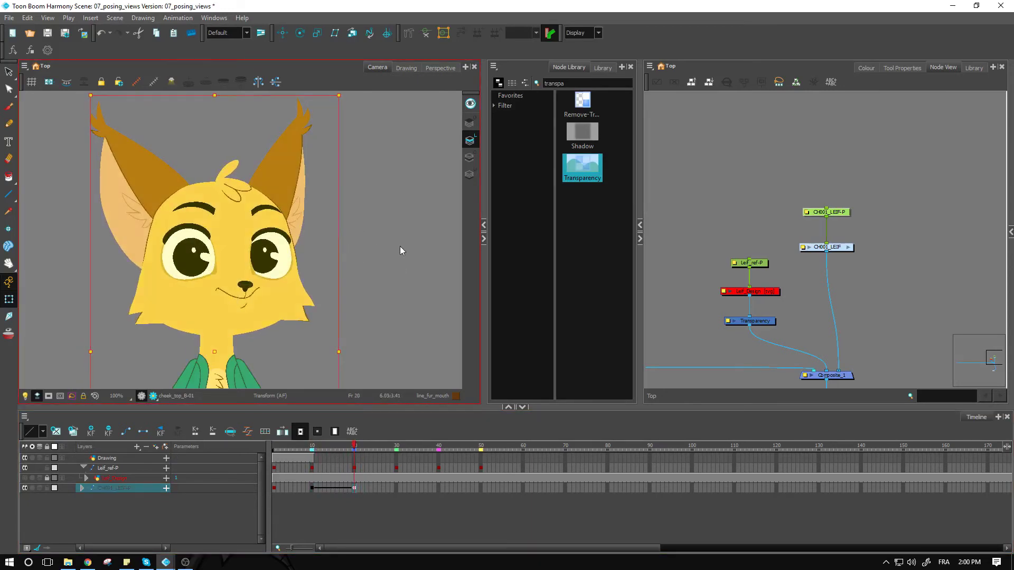
pyautogui.click(319, 448)
pyautogui.moveTo(319, 449); pyautogui.dragTo(355, 453)
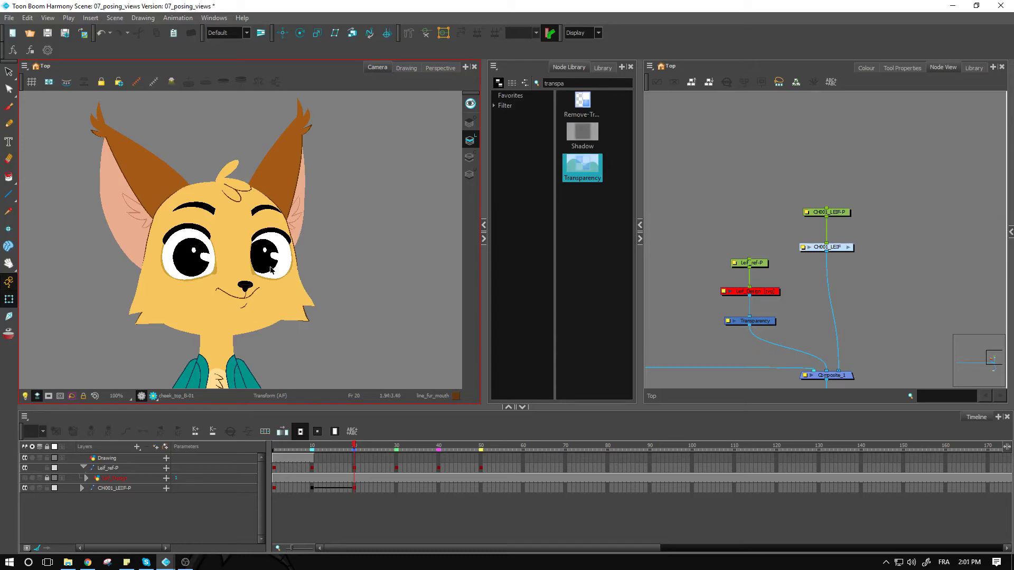
# Select the whole viewer's-left eye with its eyelids and nudge it slightly toward the nose.
pyautogui.click(208, 234)
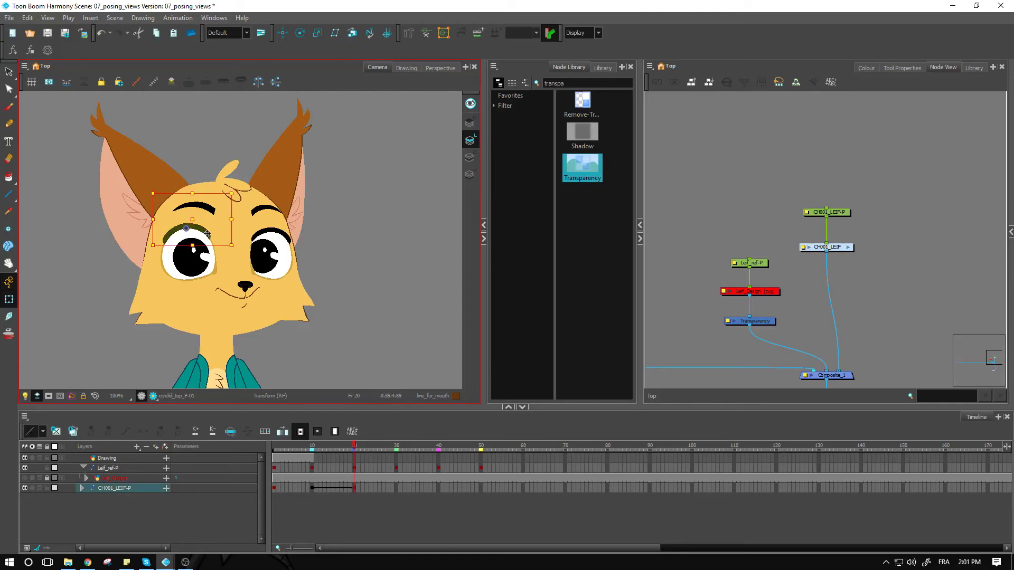
pyautogui.press('b')
pyautogui.press('b')
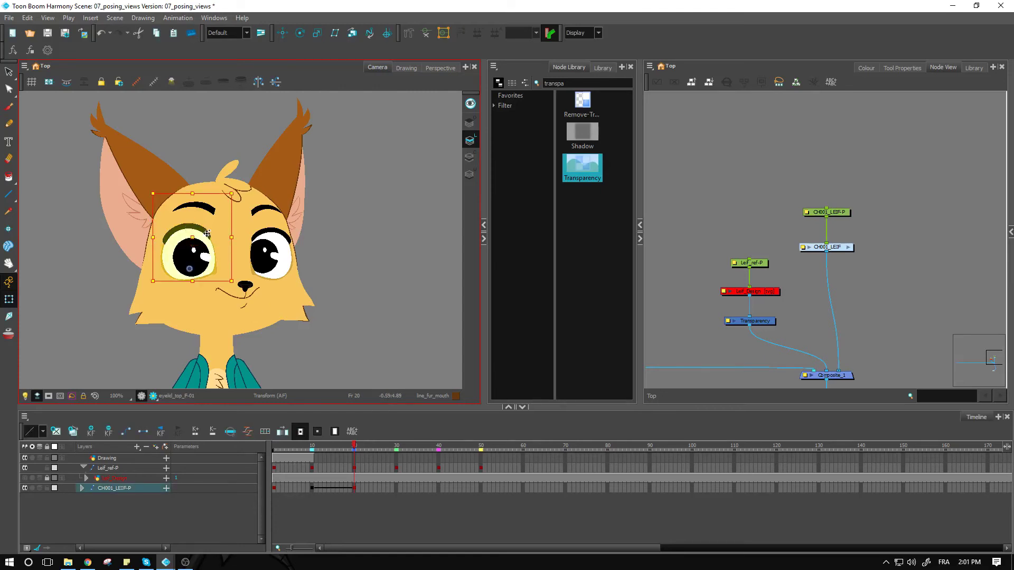
pyautogui.press('b')
pyautogui.press('Right')
pyautogui.press('Right')
pyautogui.press('Right')
pyautogui.press('Right')
pyautogui.press('Right')
pyautogui.press('Right')
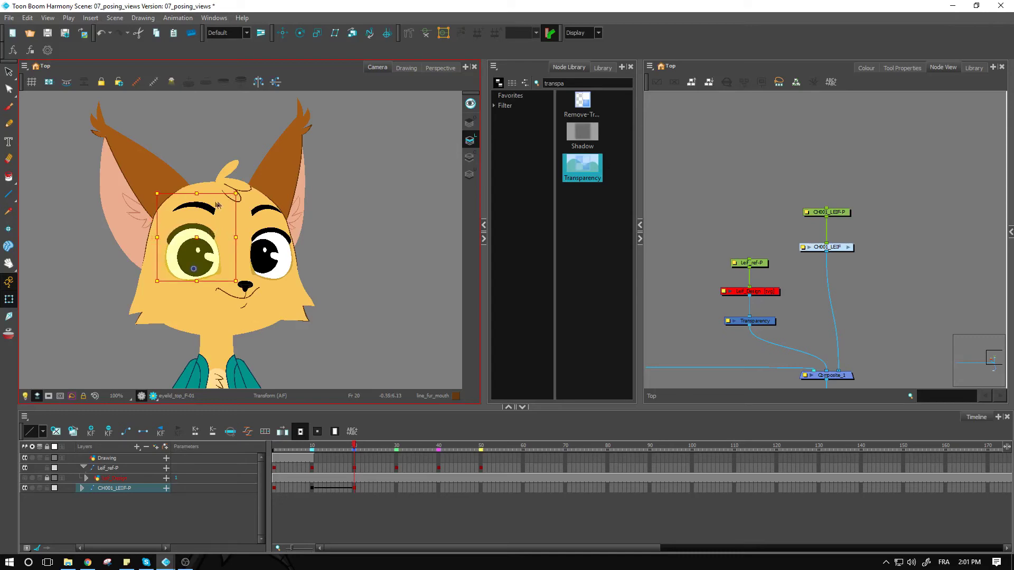
# Nudge the viewer's-left eyebrow slightly toward the nose and scrub the earlier poses, returning to frame 20.
pyautogui.click(204, 209)
pyautogui.press('Right')
pyautogui.press('Right')
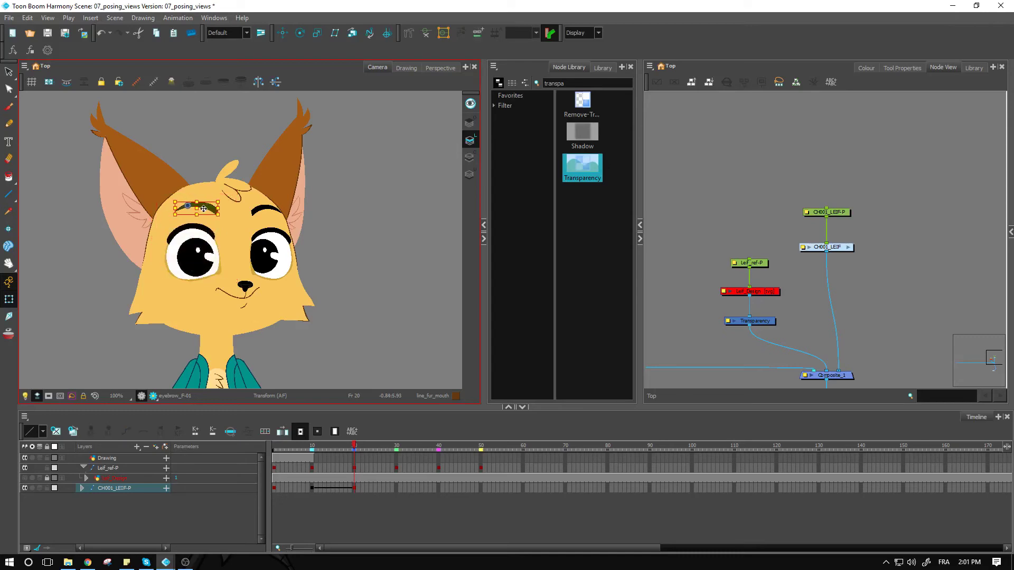
pyautogui.click(340, 249)
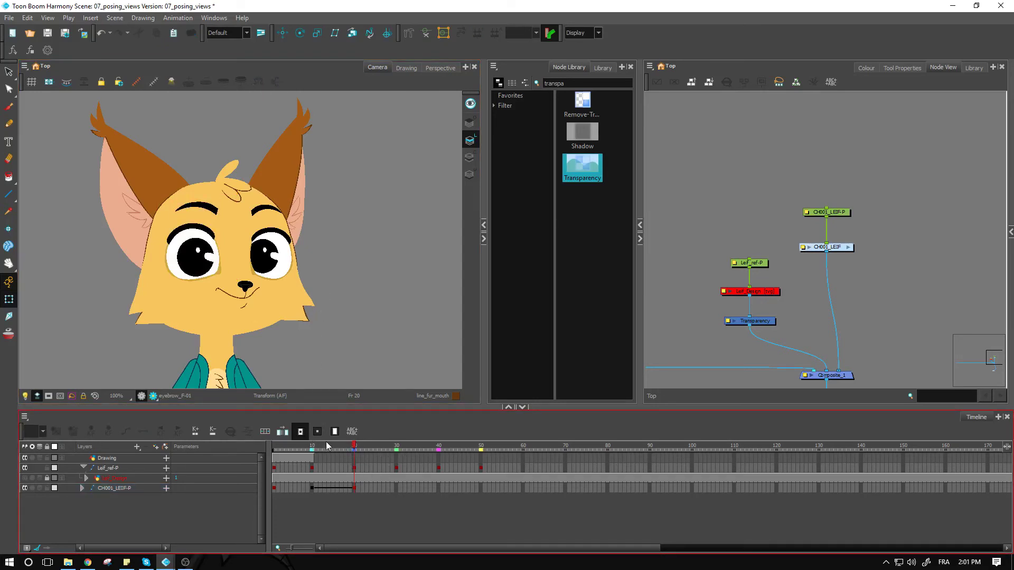
pyautogui.moveTo(311, 449); pyautogui.dragTo(444, 467)
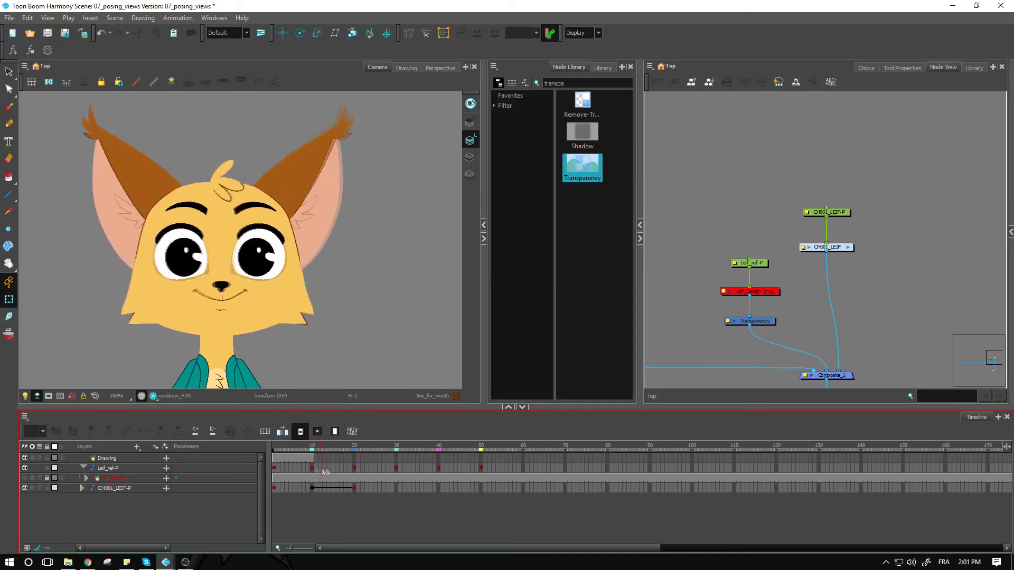
pyautogui.moveTo(346, 478)
pyautogui.mouseDown()
pyautogui.moveTo(274, 472)
pyautogui.moveTo(355, 477)
pyautogui.moveTo(289, 469)
pyautogui.moveTo(365, 469)
pyautogui.moveTo(312, 464)
pyautogui.moveTo(353, 463)
pyautogui.mouseUp()
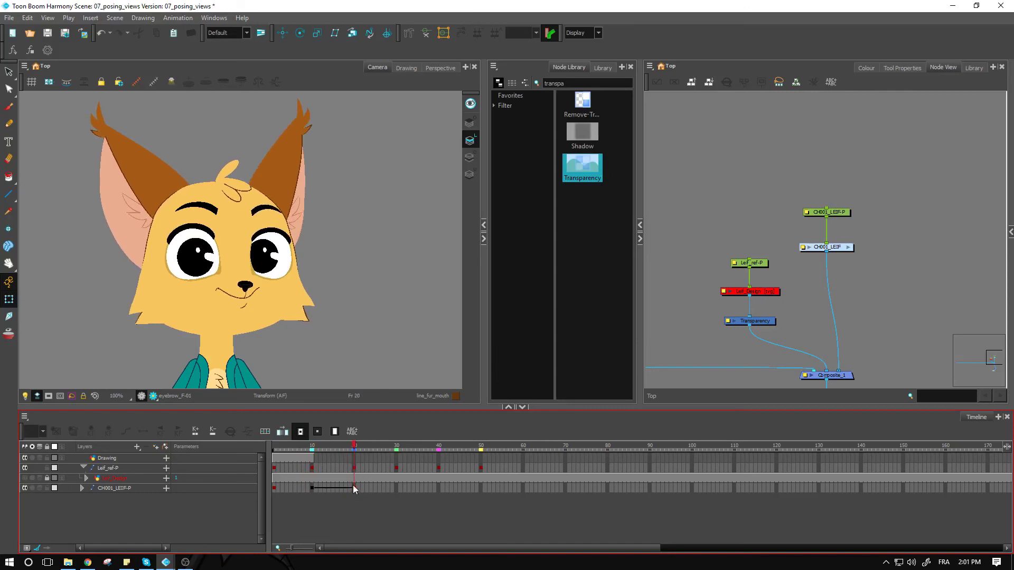